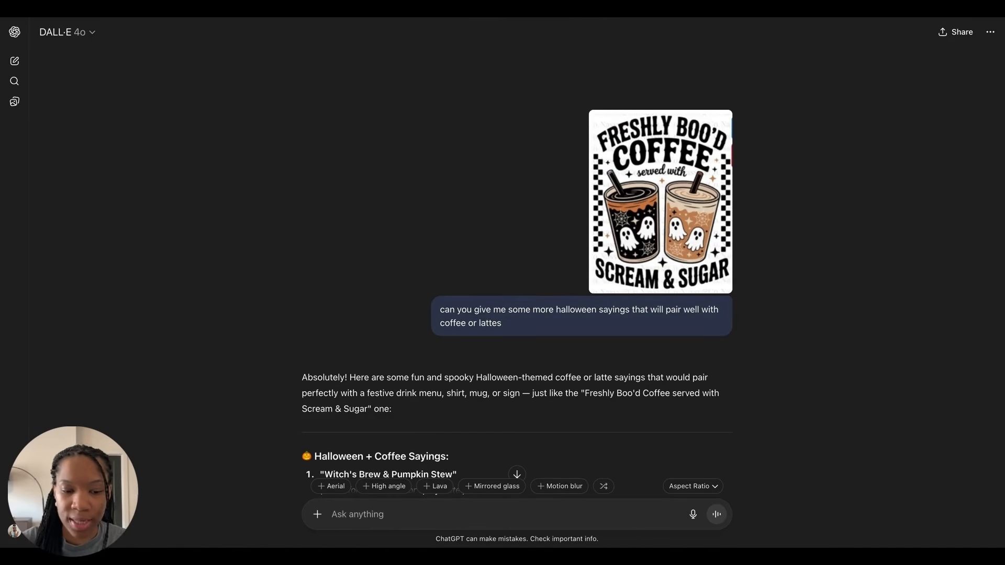
Step: Read through the list of Halloween coffee sayings in the conversation
left_click(318, 515)
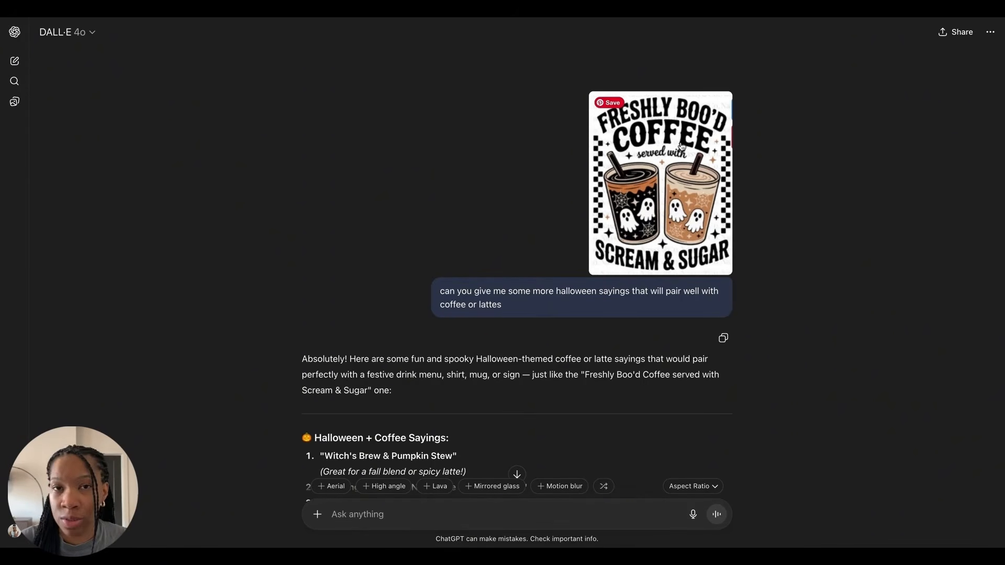
scroll(745, 170, "up", 1)
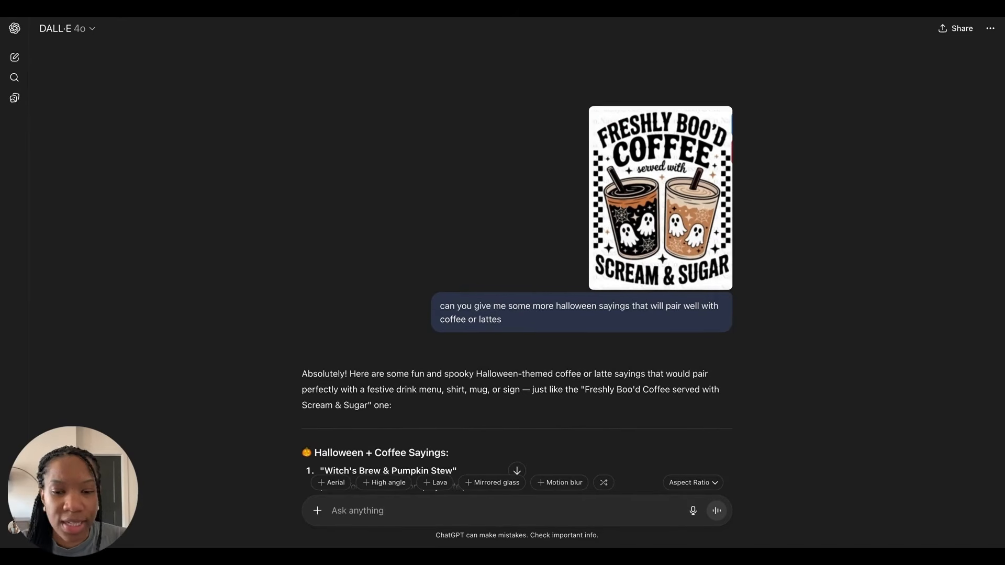
scroll(773, 171, "down", 7)
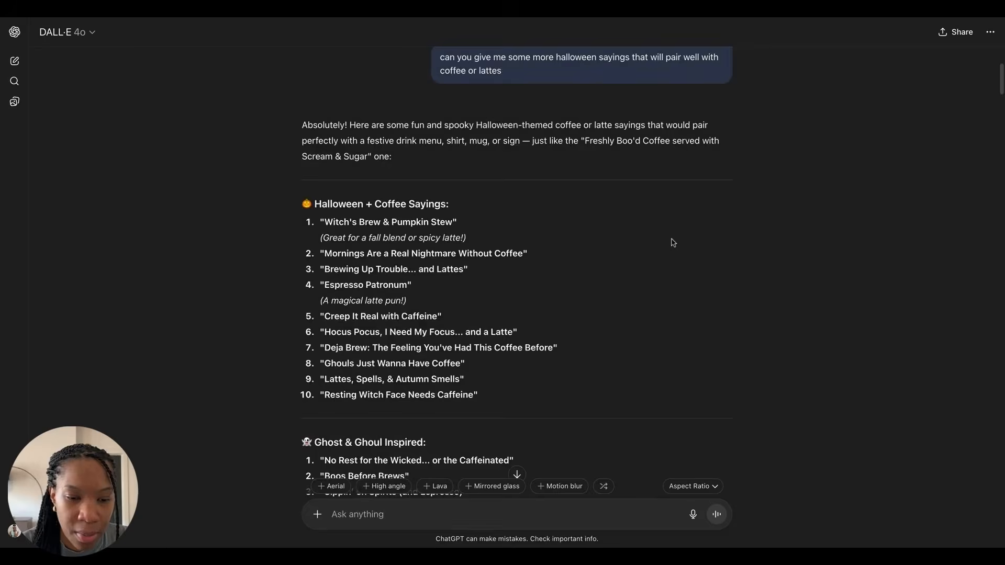
scroll(567, 231, "down", 2)
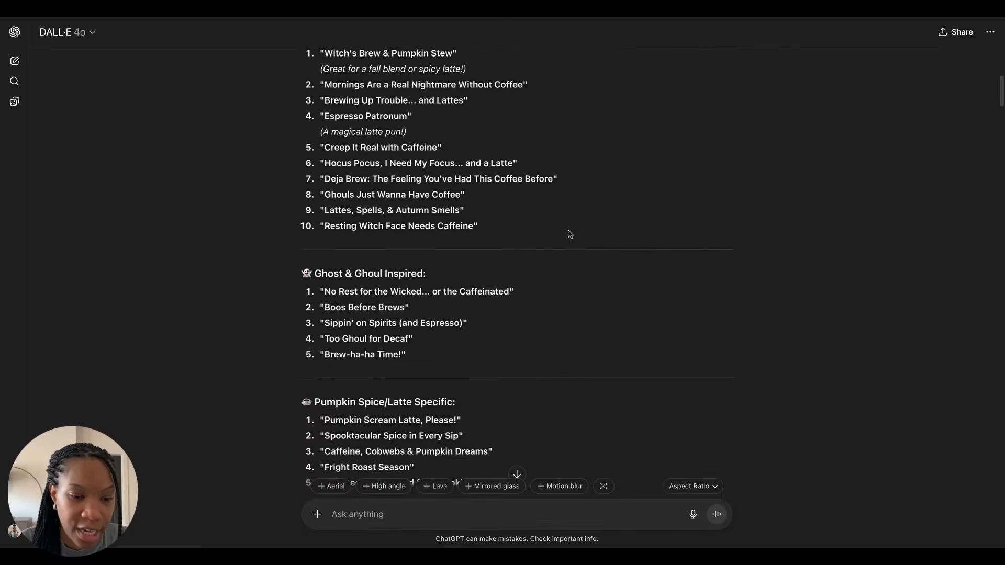
scroll(570, 234, "down", 2)
scroll(567, 231, "up", 3)
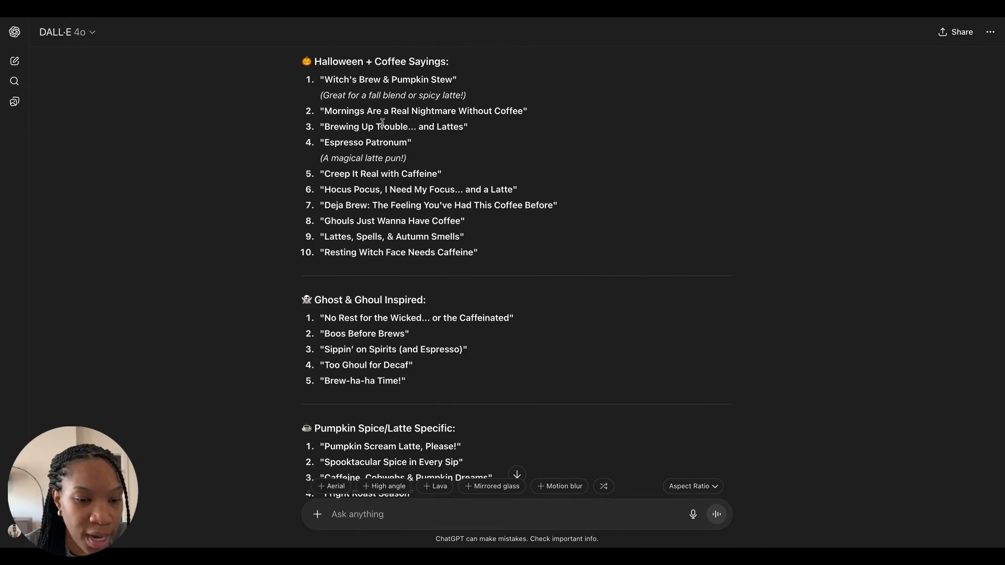
scroll(321, 144, "down", 1)
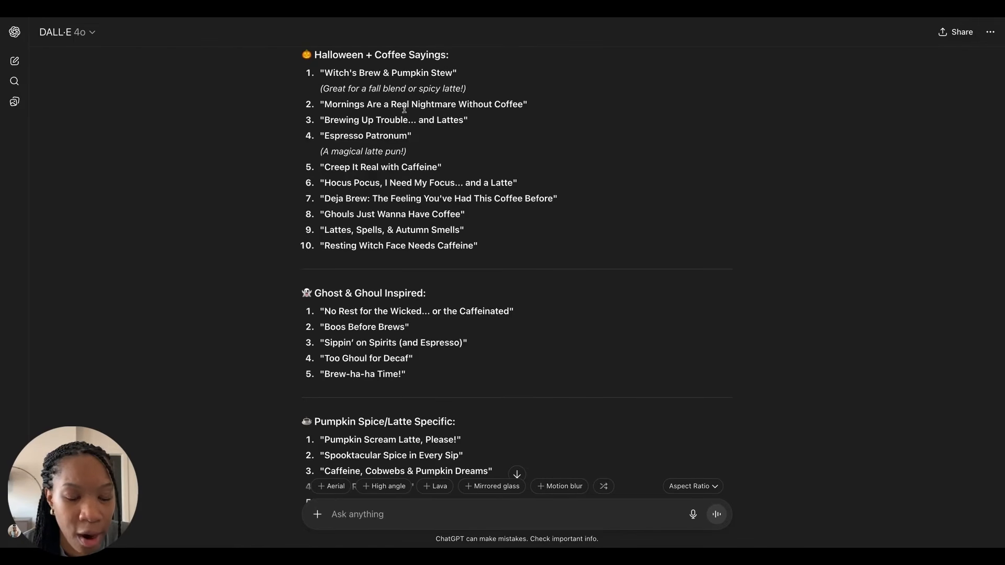
scroll(385, 137, "down", 8)
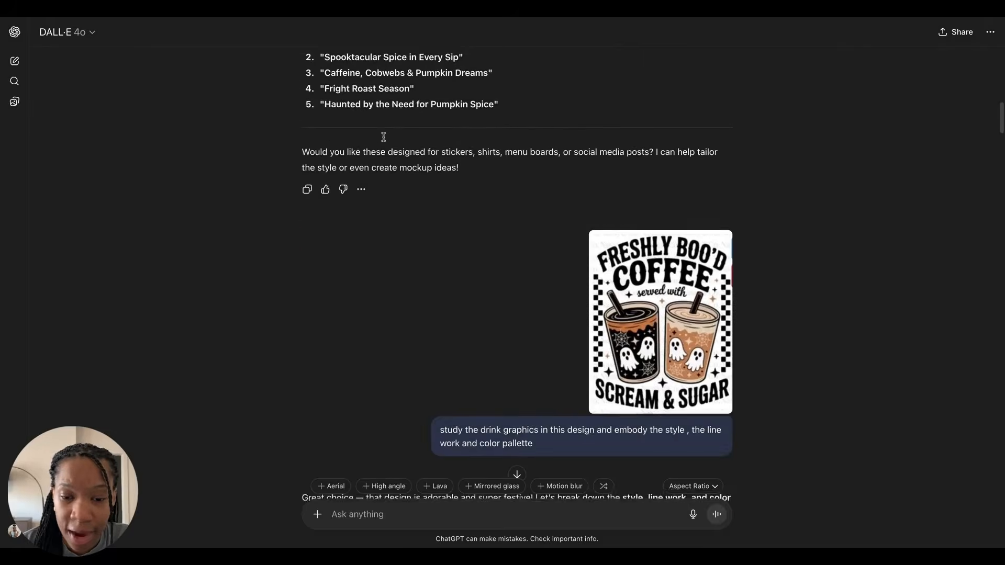
scroll(384, 137, "down", 1)
scroll(517, 262, "down", 2)
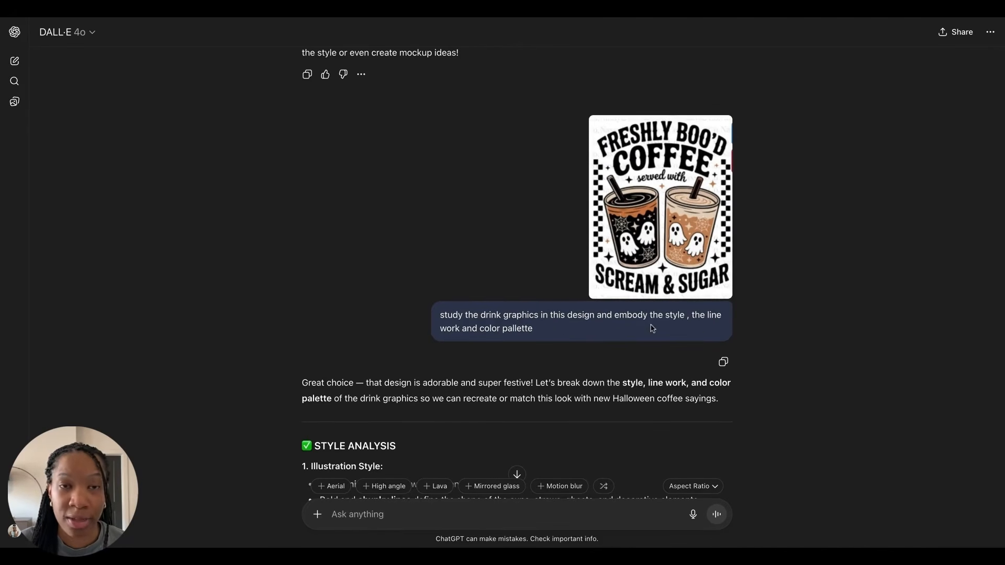
Step: Read the style analysis, color palette and design element breakdown of the drink graphics
scroll(636, 333, "down", 5)
scroll(632, 334, "down", 1)
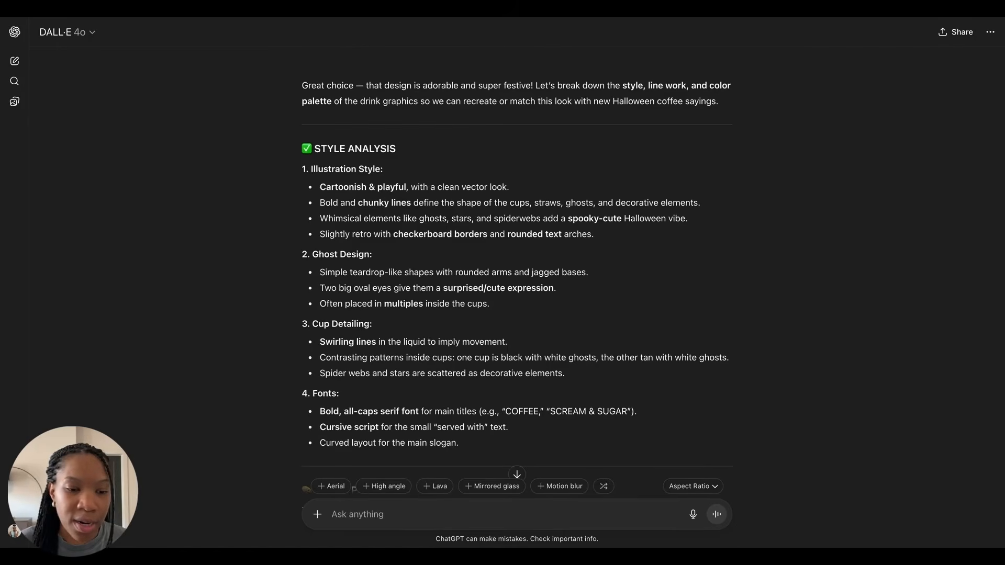
scroll(668, 176, "down", 1)
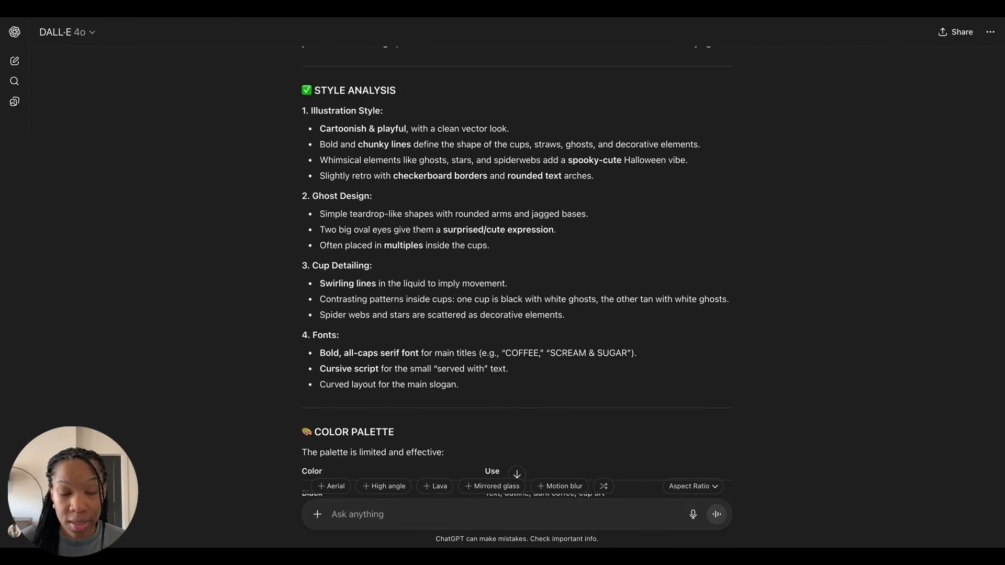
scroll(555, 181, "down", 4)
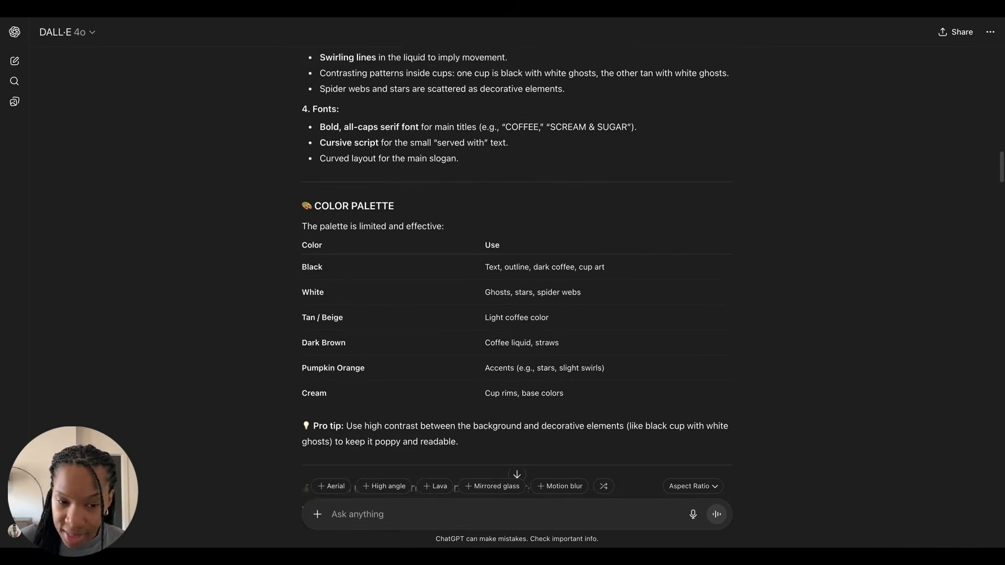
scroll(381, 211, "down", 4)
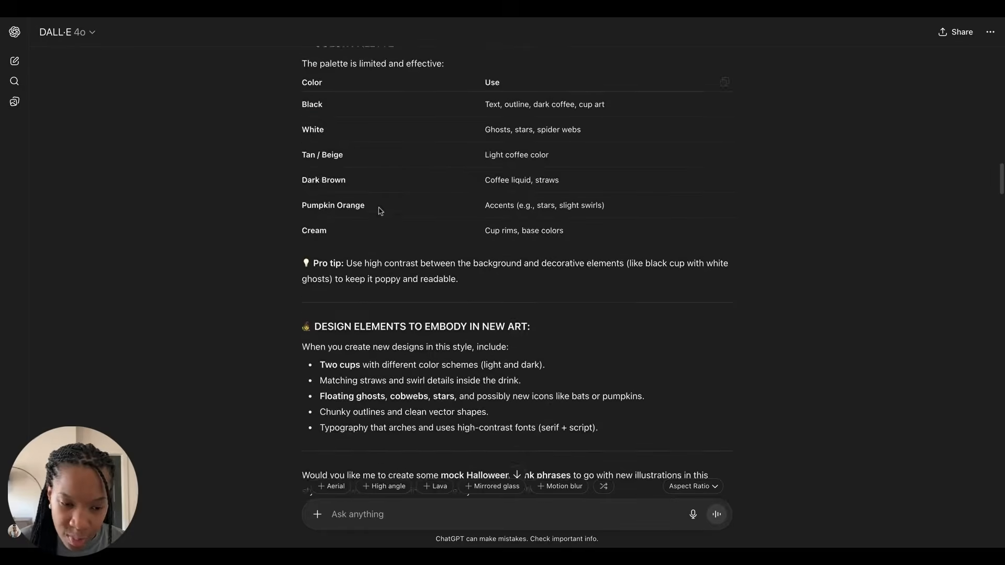
scroll(517, 262, "down", 5)
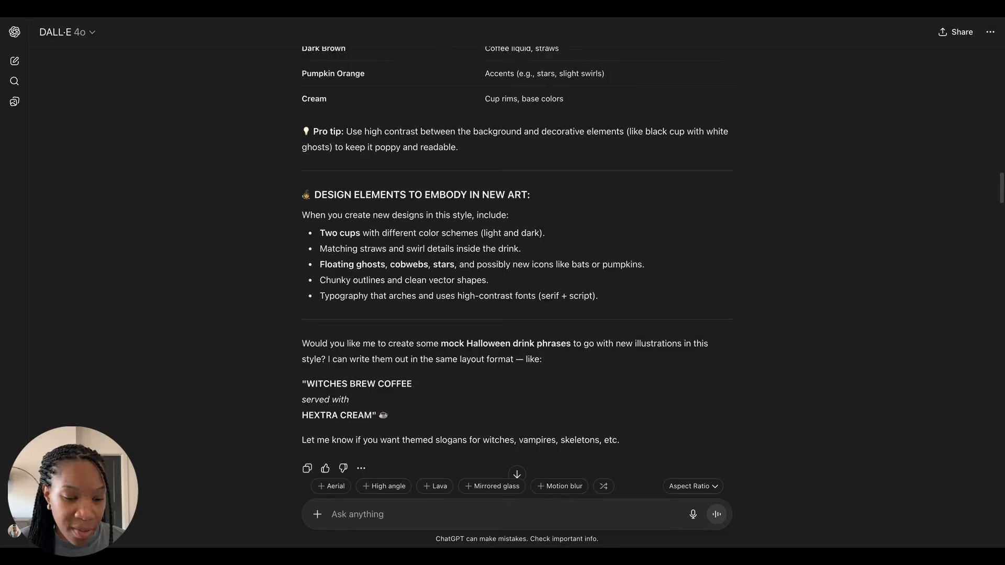
scroll(517, 262, "down", 1)
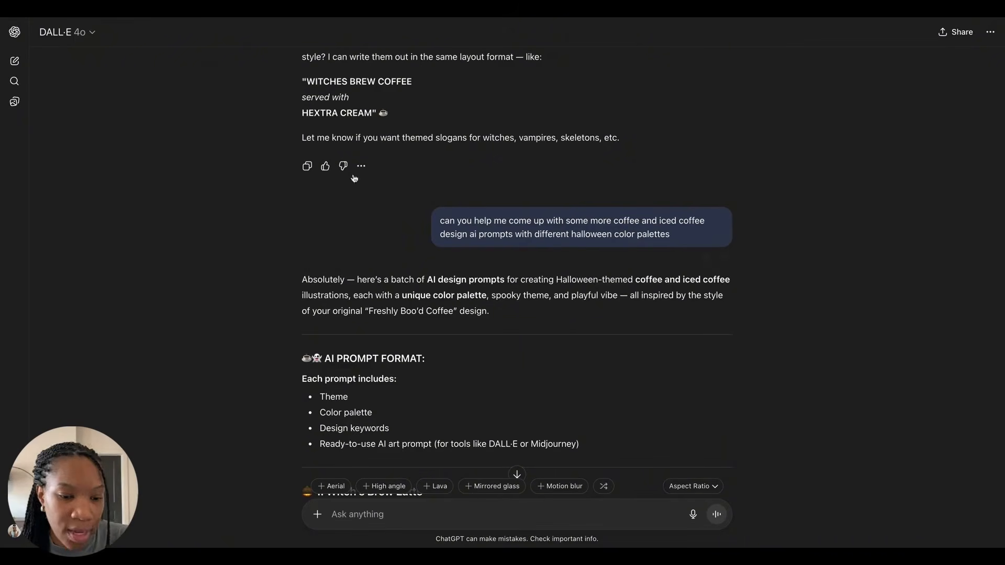
Step: Read the AI design prompts with different Halloween color palettes
scroll(517, 271, "down", 3)
scroll(516, 271, "down", 3)
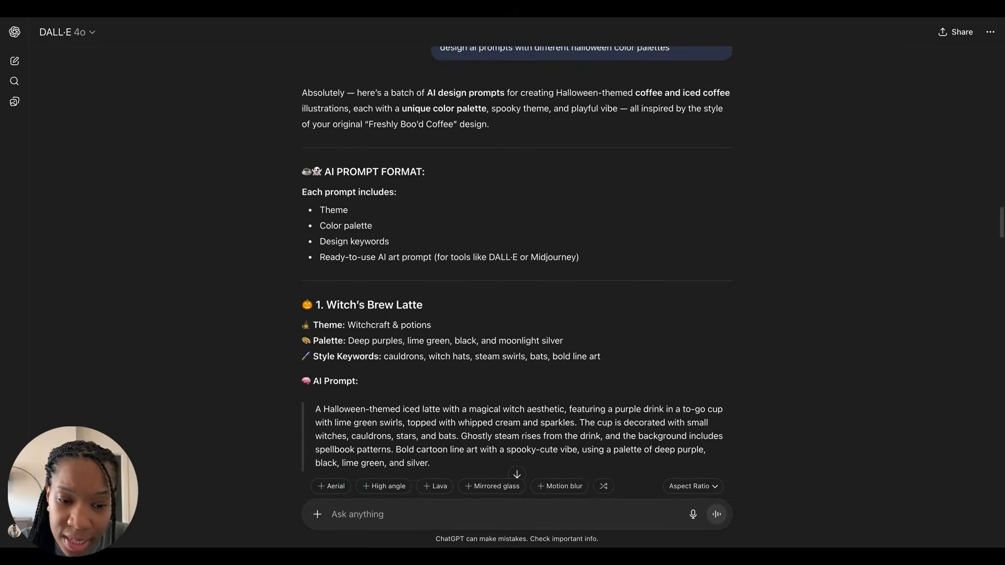
scroll(354, 156, "down", 1)
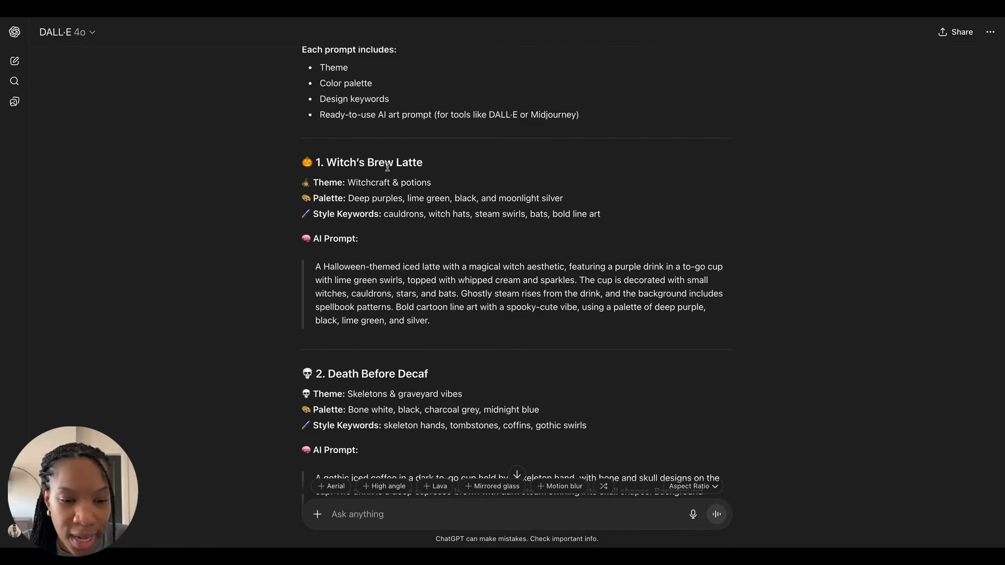
scroll(393, 167, "down", 1)
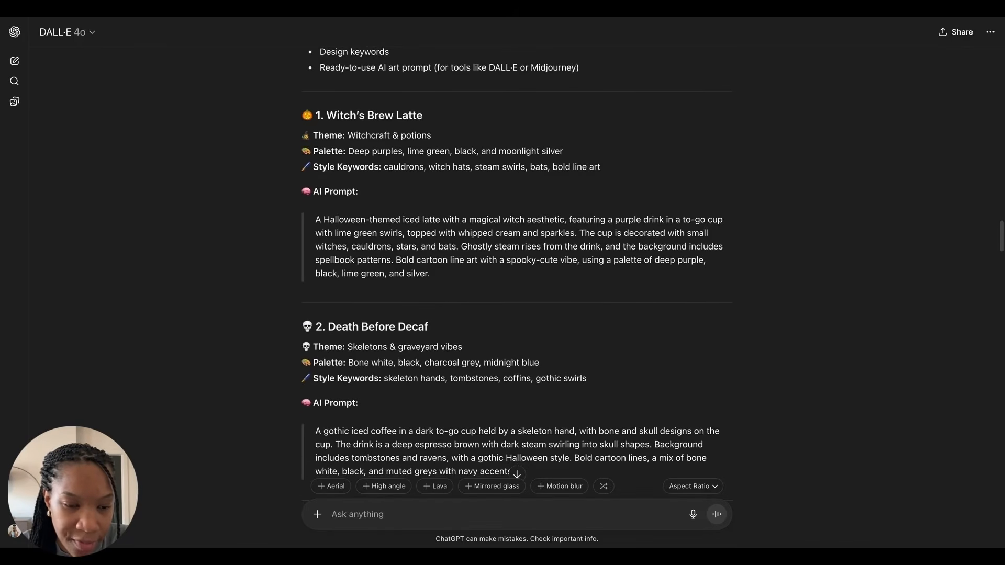
scroll(516, 272, "down", 1)
scroll(329, 205, "down", 1)
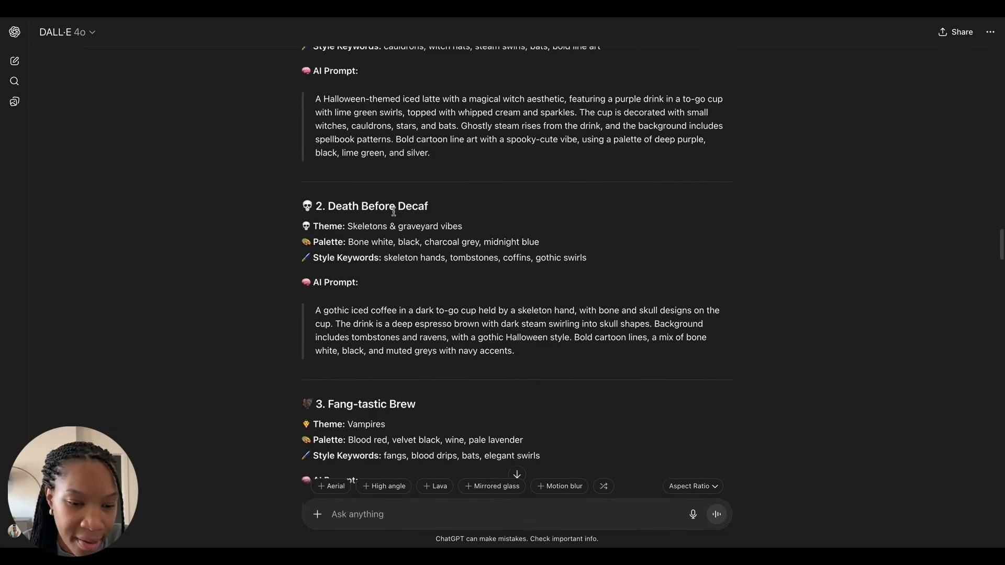
scroll(392, 204, "down", 1)
scroll(415, 189, "down", 4)
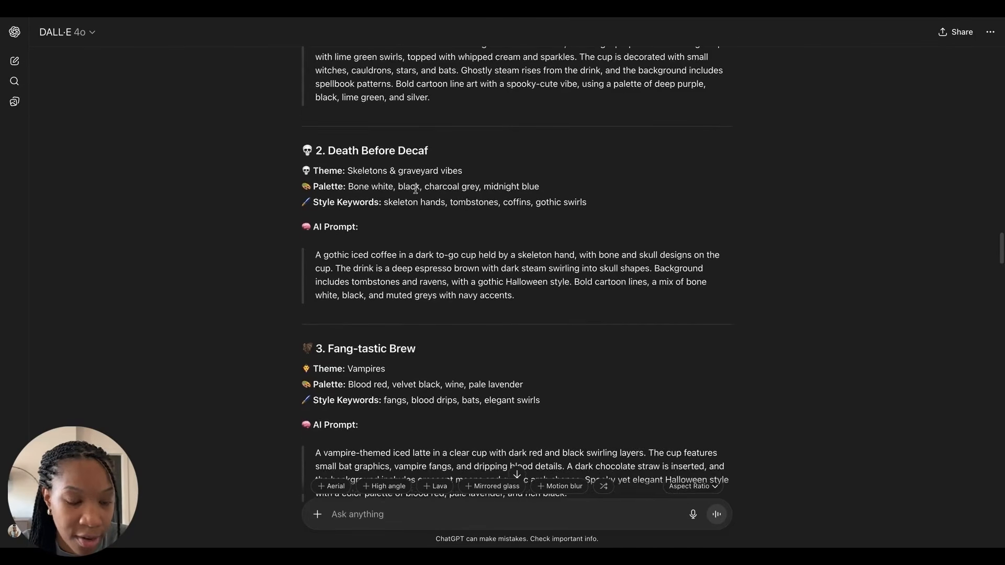
scroll(517, 261, "down", 4)
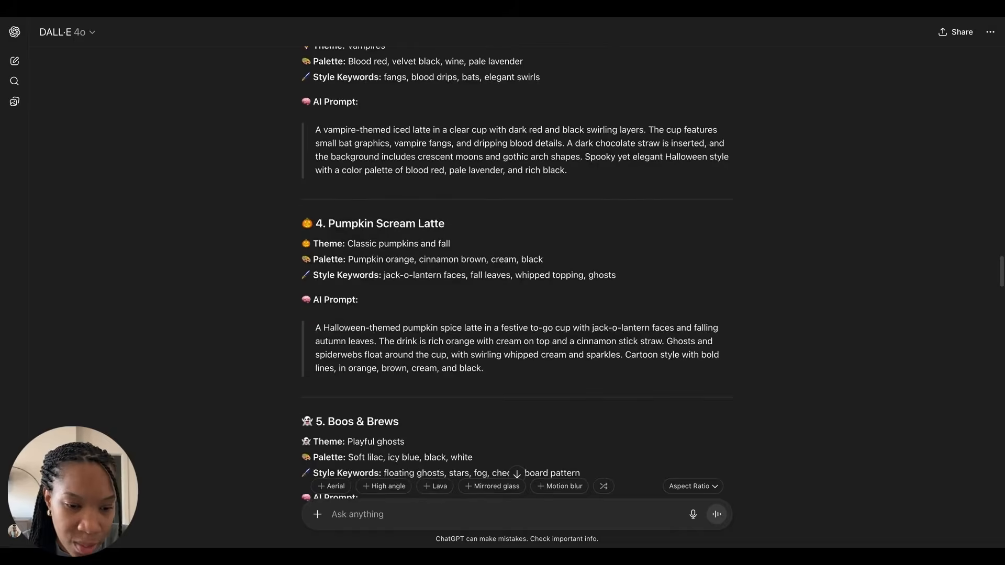
scroll(517, 262, "down", 4)
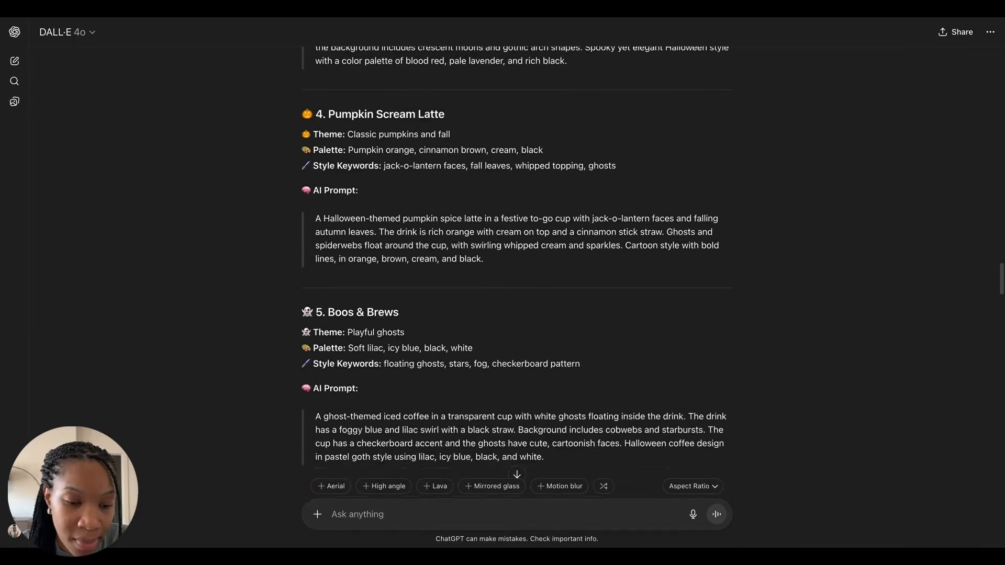
scroll(517, 262, "down", 10)
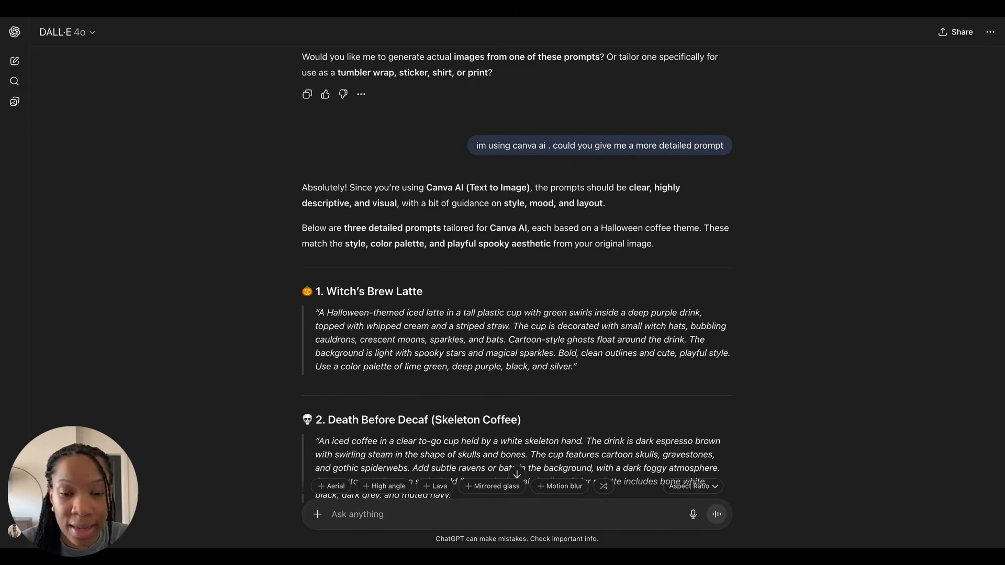
Step: Review the detailed Canva AI prompts and the request for a watercolor style prompt
scroll(516, 262, "down", 2)
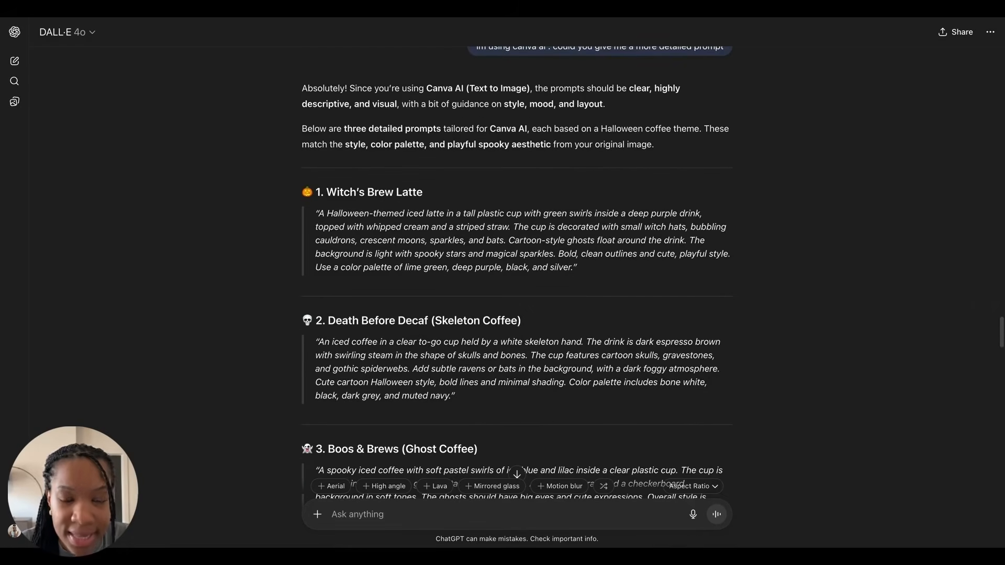
scroll(405, 165, "down", 1)
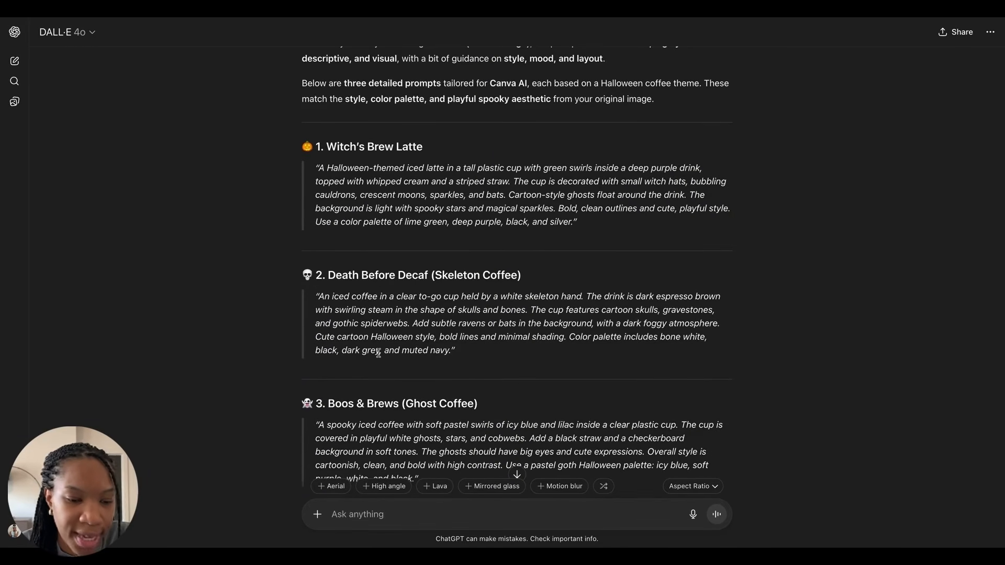
scroll(378, 353, "down", 1)
scroll(379, 353, "down", 4)
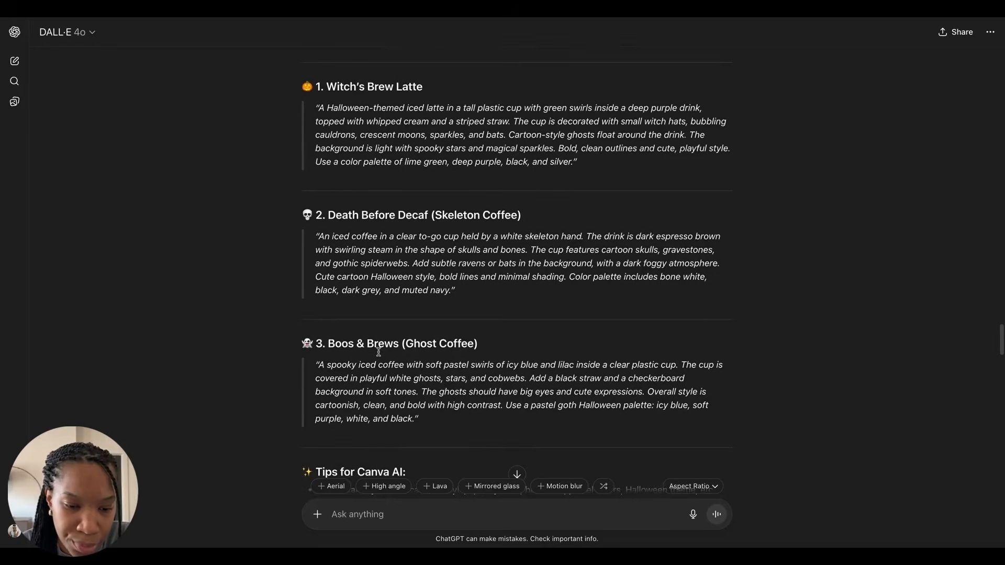
scroll(403, 330, "up", 2)
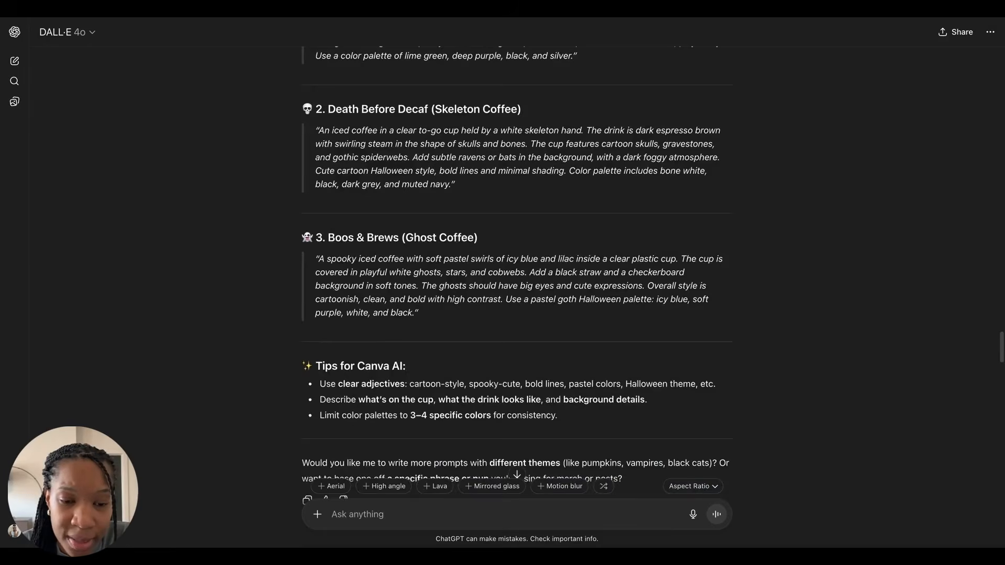
scroll(409, 330, "down", 1)
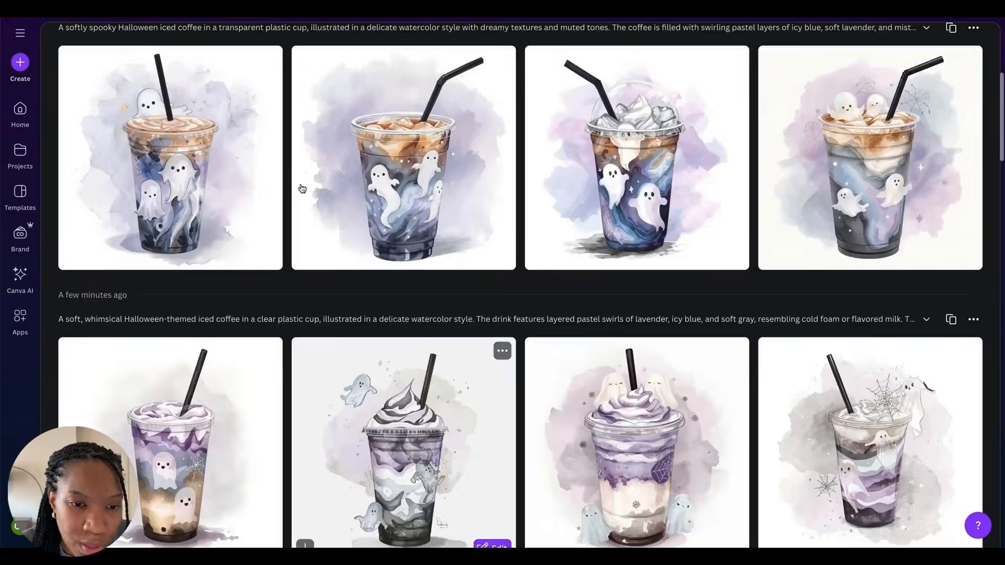
scroll(315, 183, "up", 5)
scroll(334, 166, "down", 1)
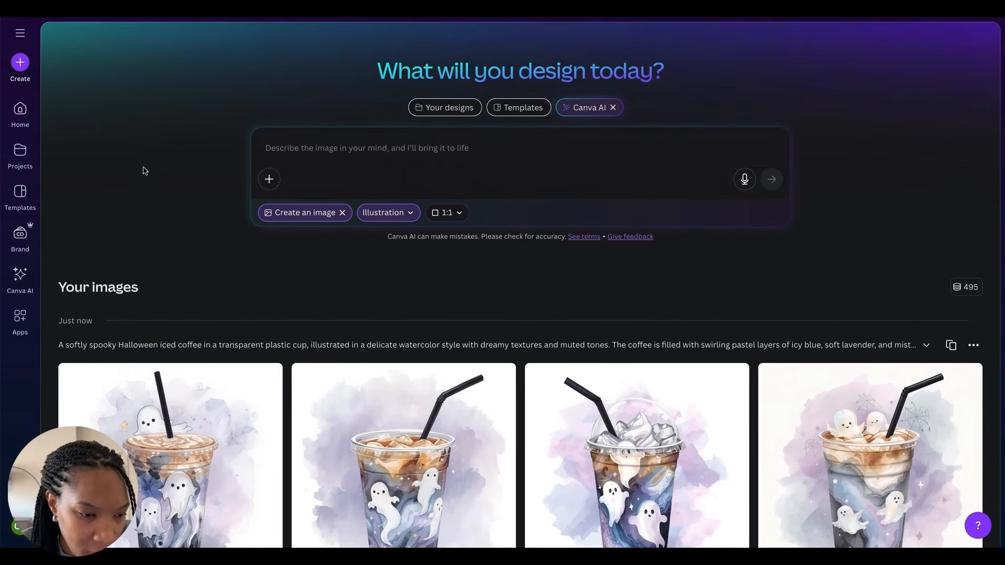
Step: In Canva, start a Canva AI image creation with the Illustration style and a 1:1 aspect ratio
left_click(21, 277)
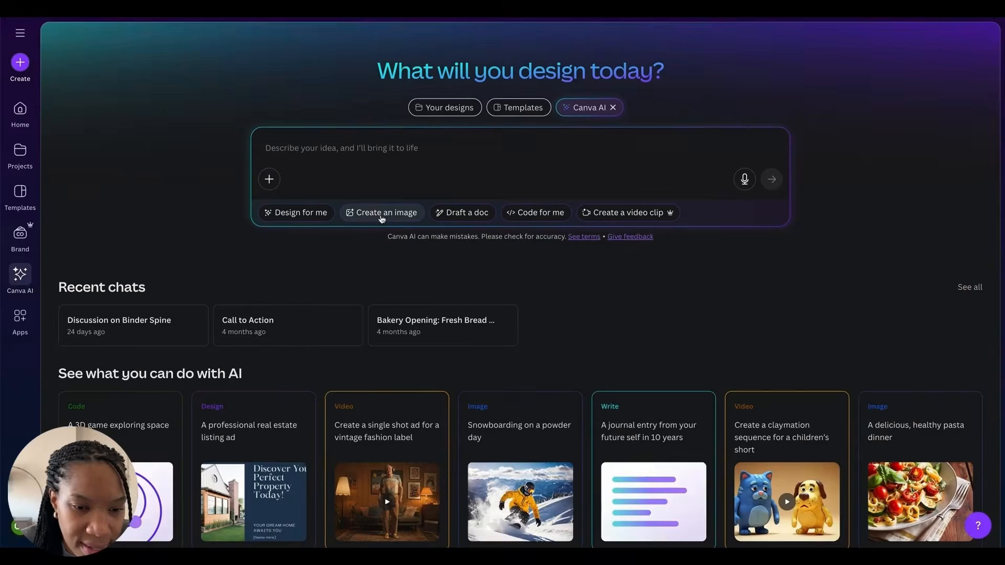
left_click(382, 214)
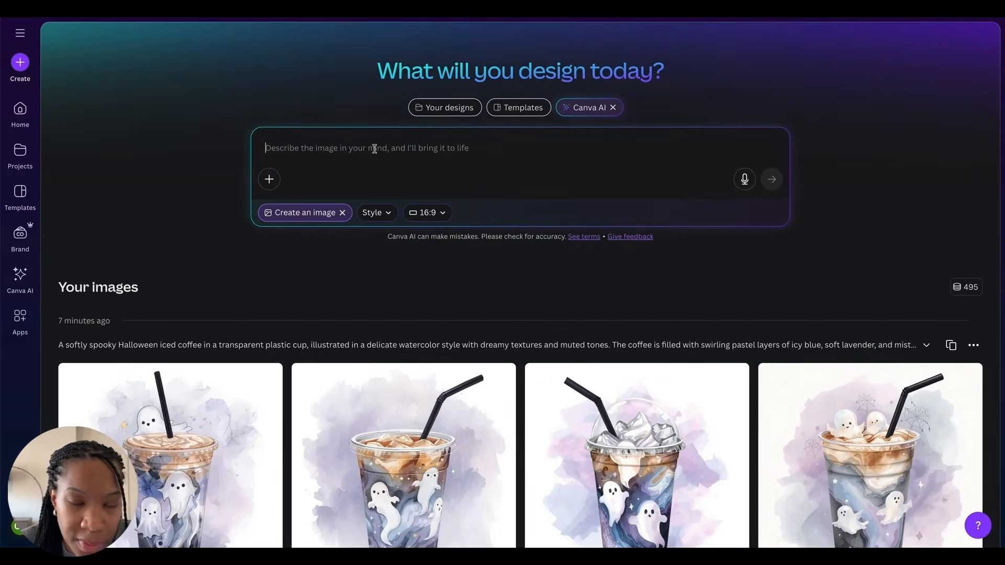
left_click(374, 213)
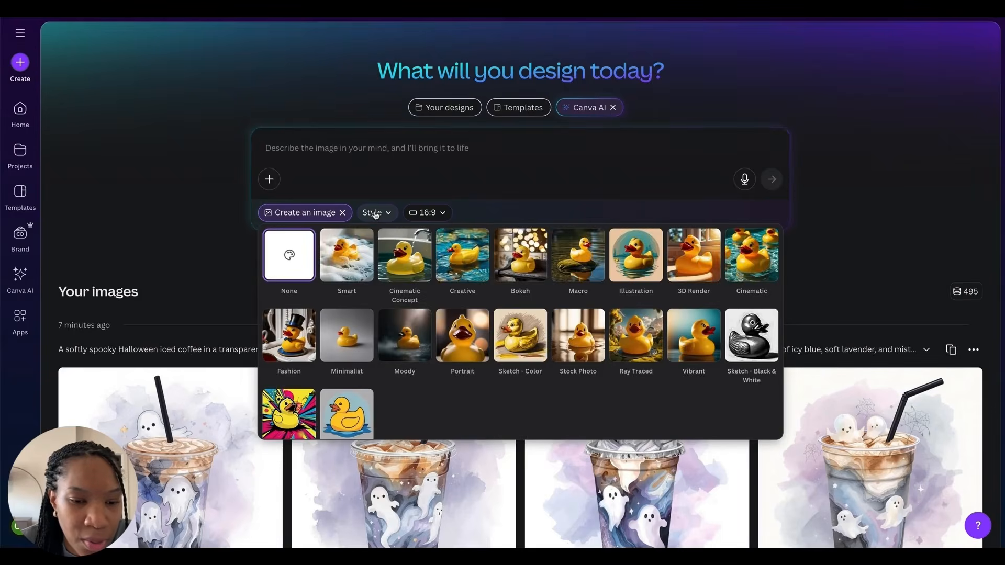
left_click(620, 263)
left_click(458, 216)
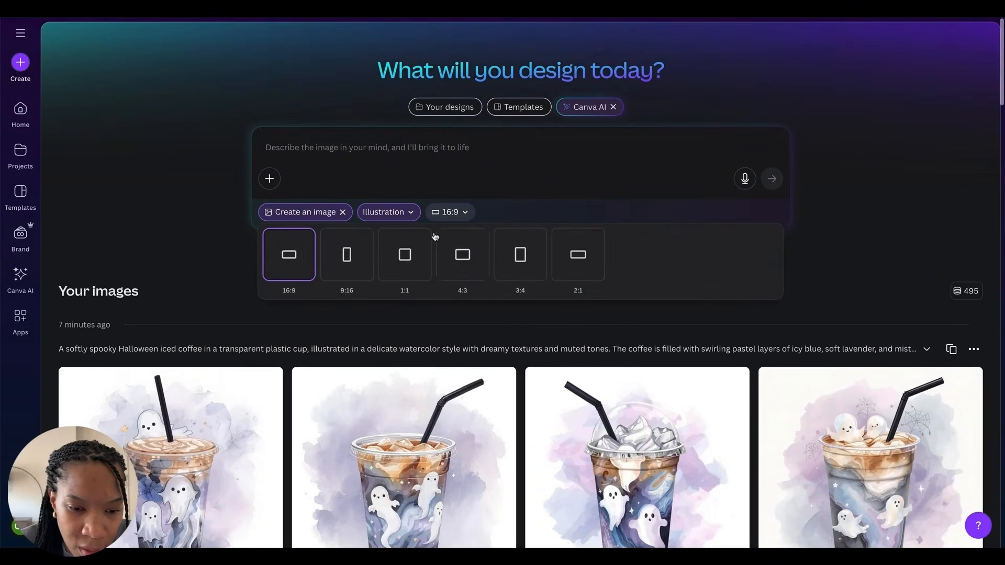
left_click(405, 250)
Step: Browse the previously generated ghost iced coffee images
scroll(401, 198, "down", 2)
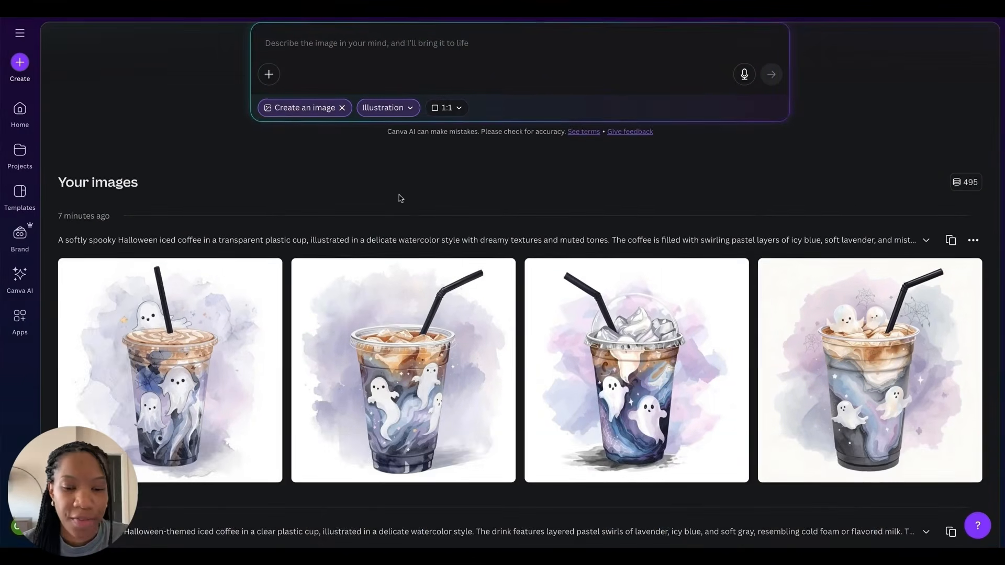
scroll(401, 198, "down", 3)
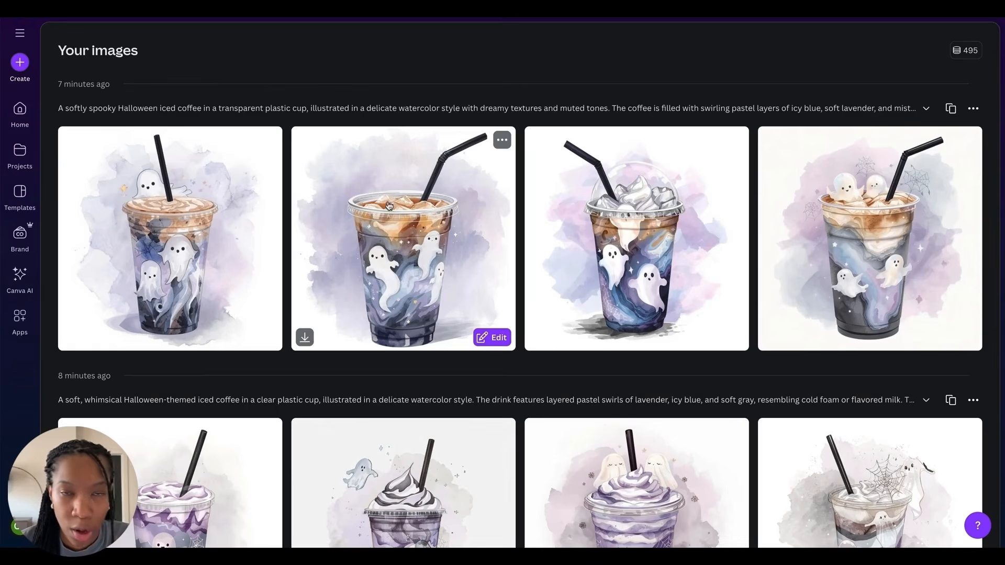
scroll(418, 220, "down", 10)
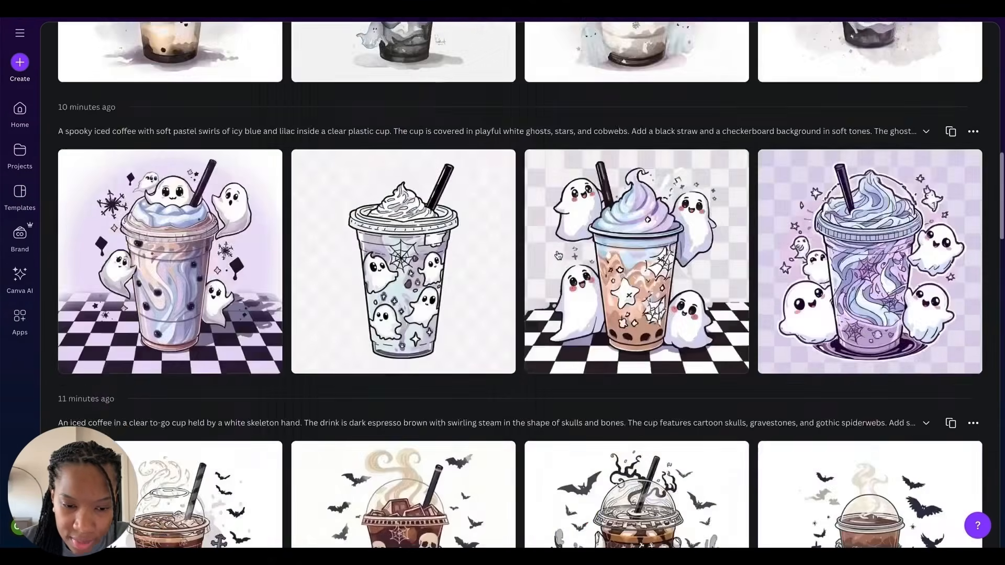
Step: Review the earlier skeleton coffee and witch latte image sets in the Canva AI history
scroll(558, 256, "down", 5)
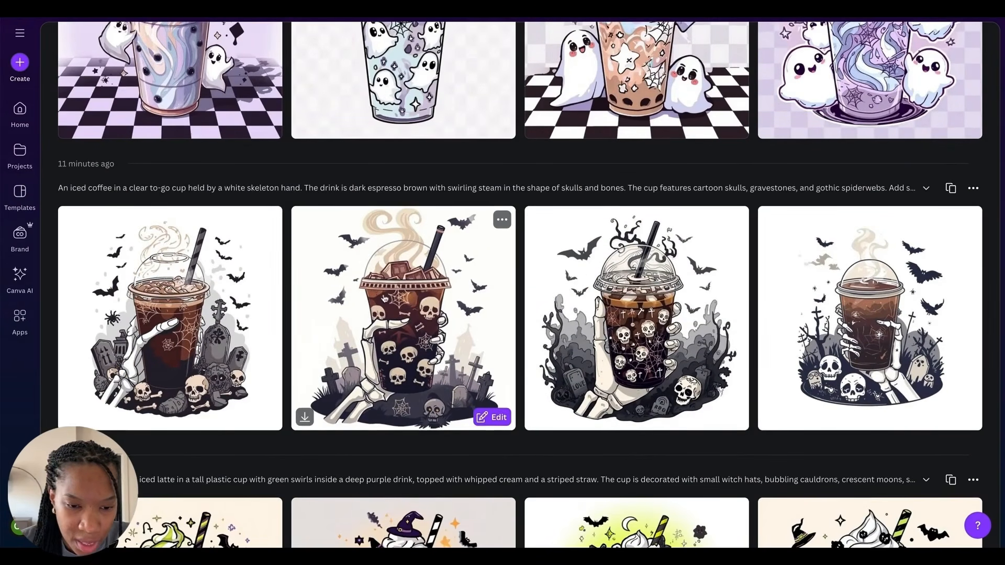
scroll(384, 298, "down", 1)
scroll(421, 224, "down", 4)
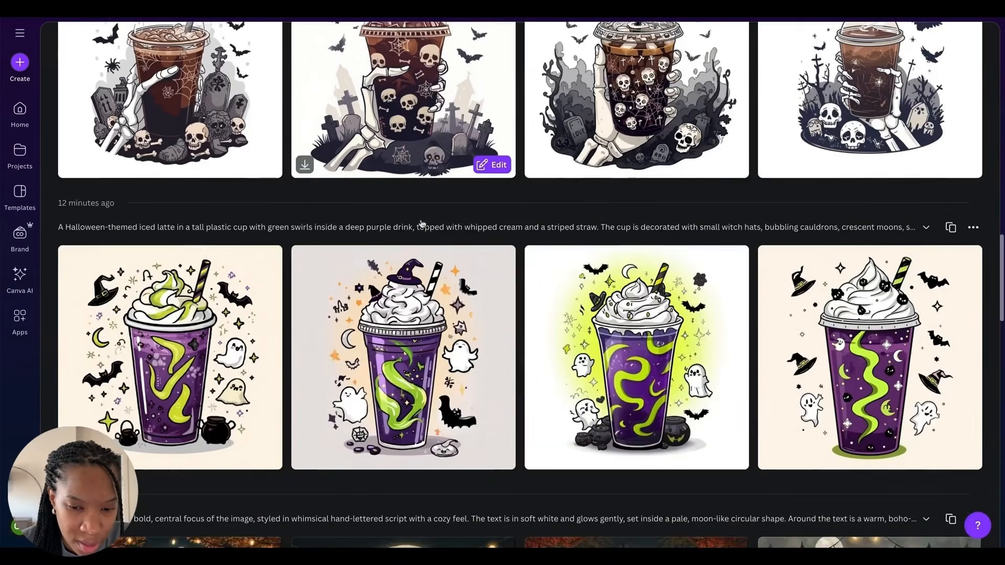
scroll(422, 224, "down", 1)
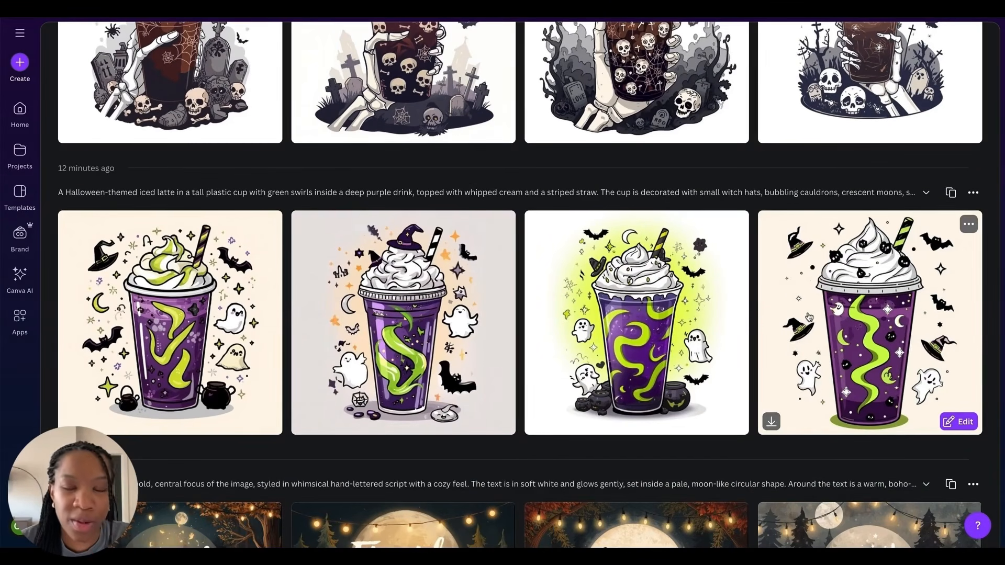
scroll(809, 319, "down", 1)
scroll(809, 320, "up", 20)
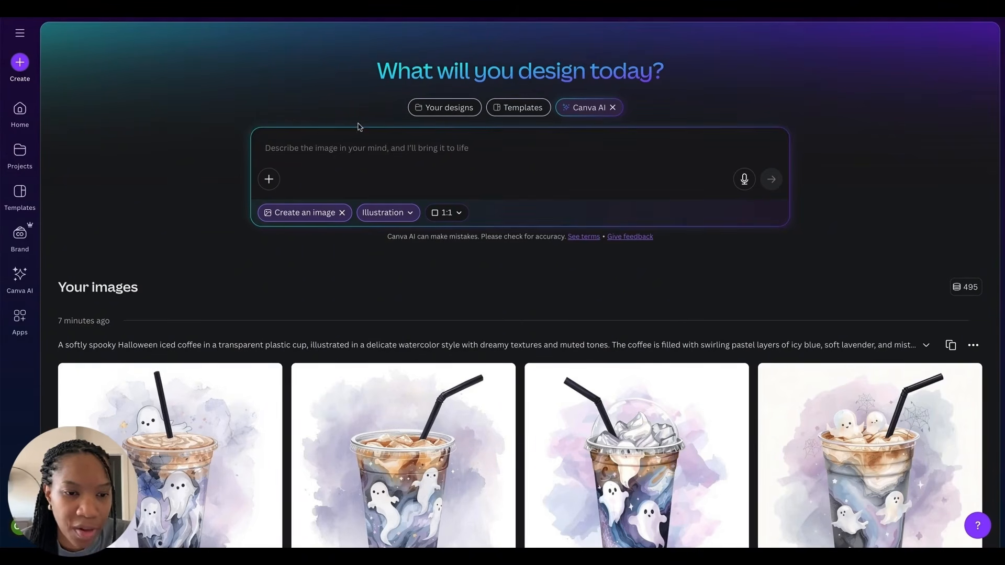
Step: Paste the Witch's Brew Latte prompt into Canva AI and generate its images
left_click(330, 148)
key("ctrl+v")
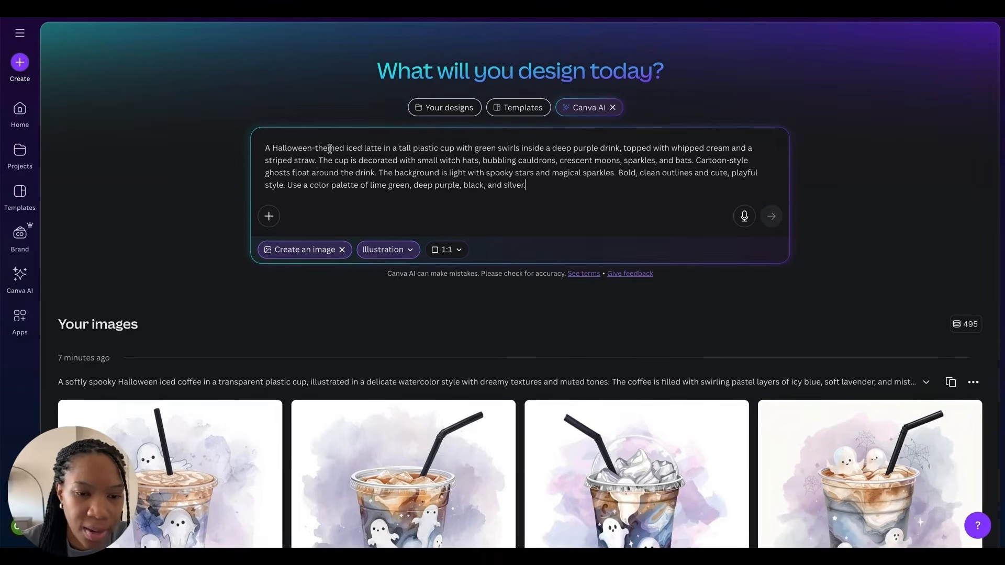
left_click(773, 217)
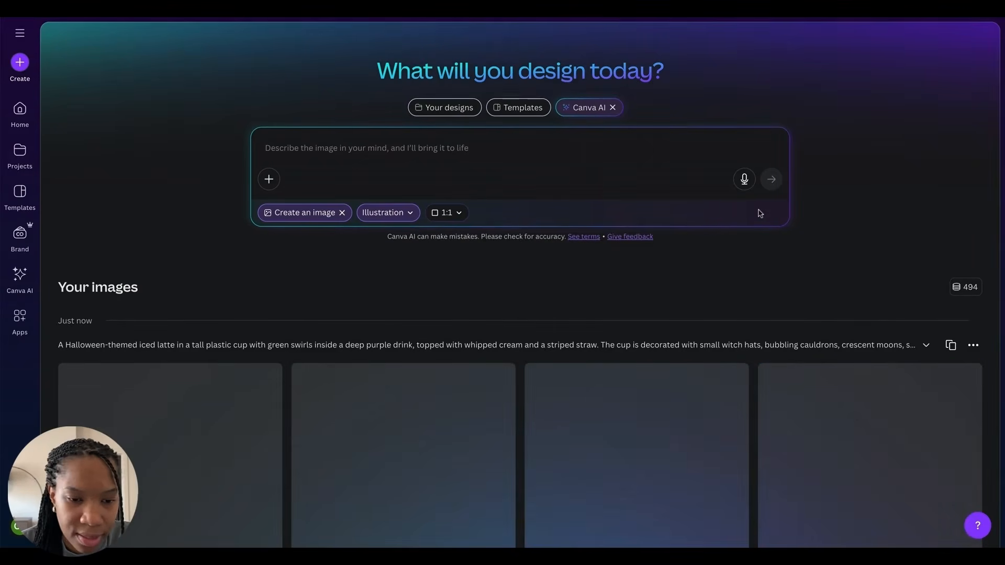
scroll(125, 177, "down", 3)
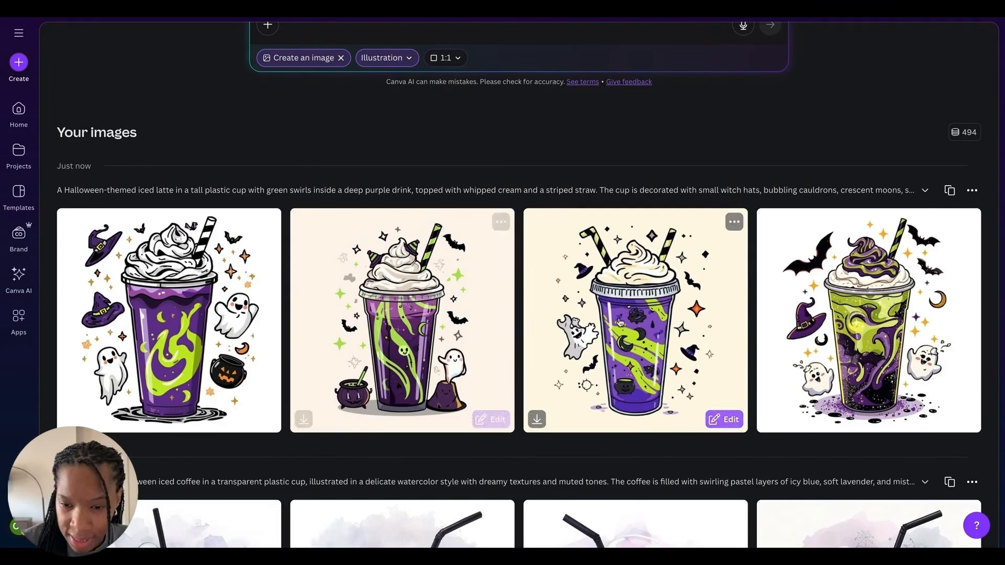
scroll(595, 246, "up", 3)
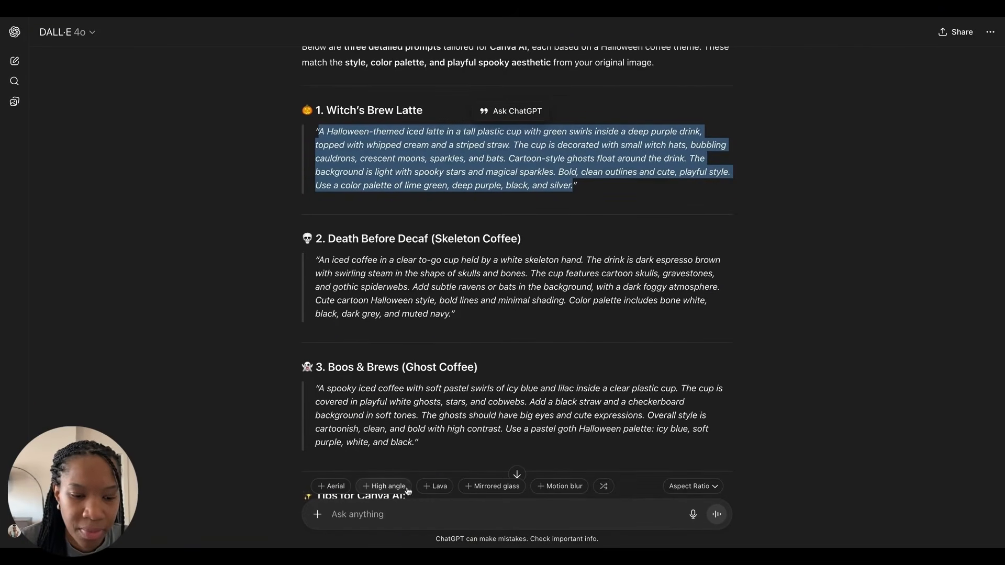
Step: In ChatGPT, paste the Witch's Brew Latte prompt prefixed with "change this prompt to a watercolor illustration" and send it
left_click(348, 517)
type("A Halloween-themed iced latte in a tall plastic cup with green swirls inside a deep purple drink, topped with whipped cream and a striped straw. The cup is decorated with small witch hats, bubbling cauldrons, crescent moons, sparkles, and bats. Cartoon-style ghosts float around the drink. The background is light with spooky stars and magical sparkles. Bold, clean outlines and cute, playful style. Use a color palette of lime green, deep purple, black, and silver.")
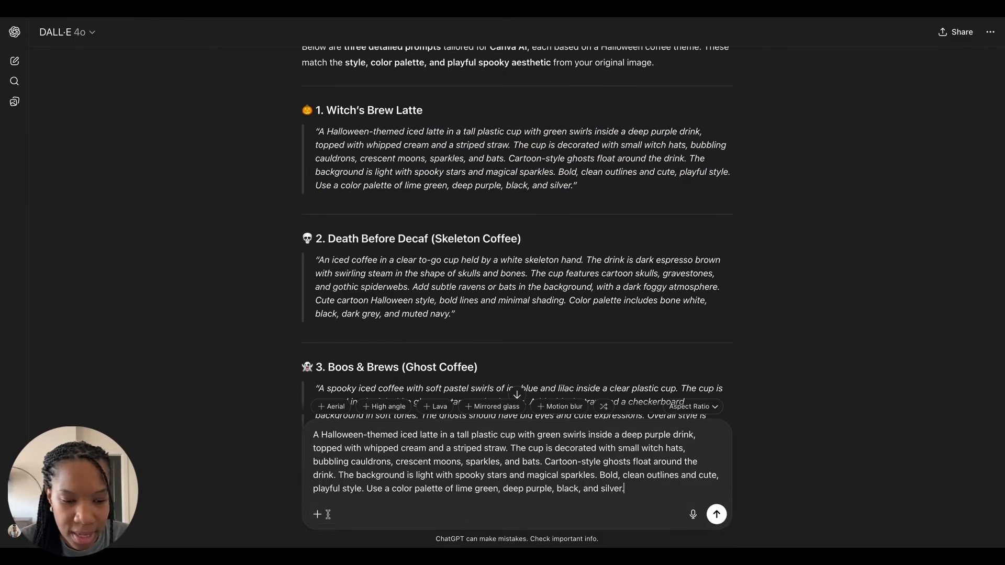
left_click(314, 434)
type("cha")
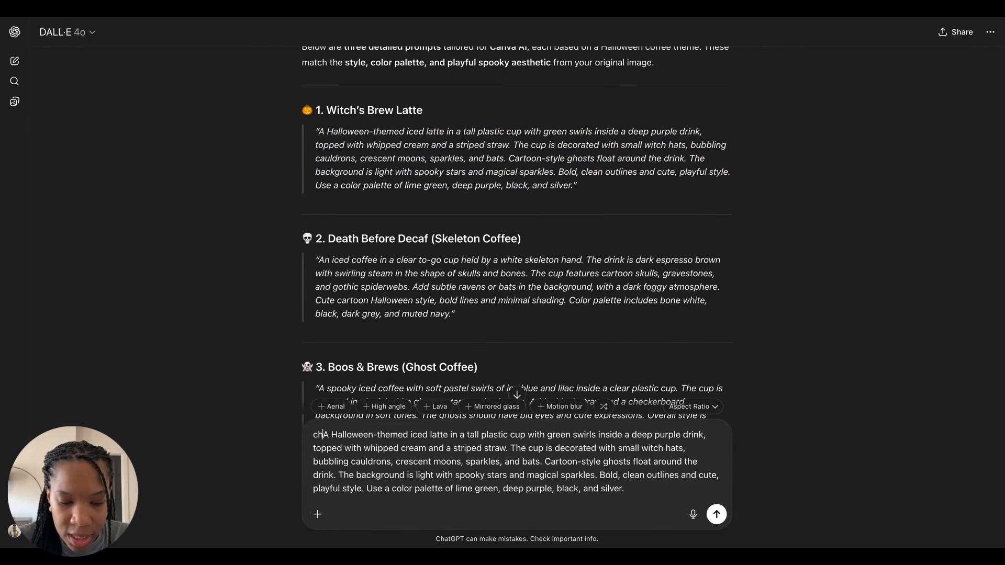
type("nge this prompt to")
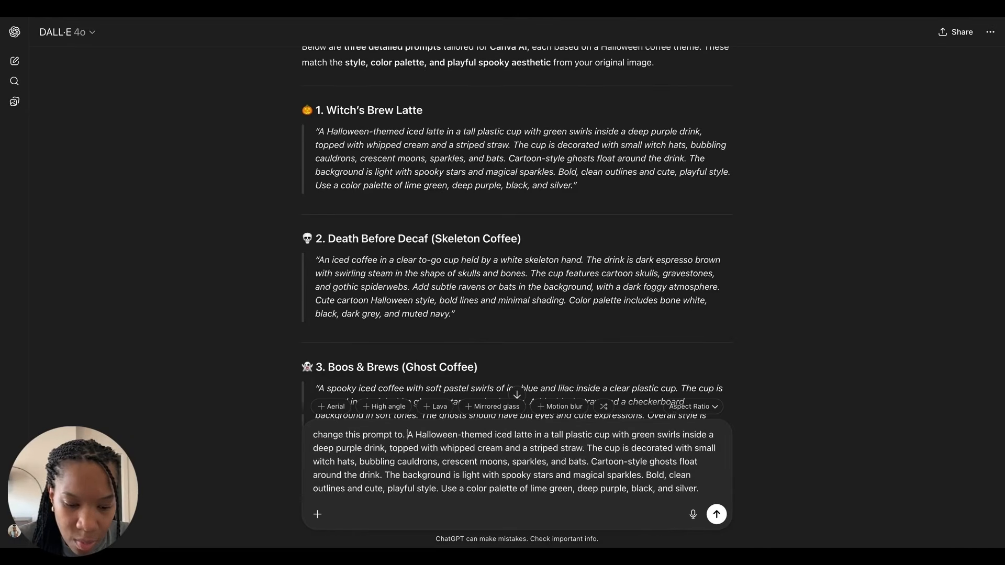
type(" a watercolor")
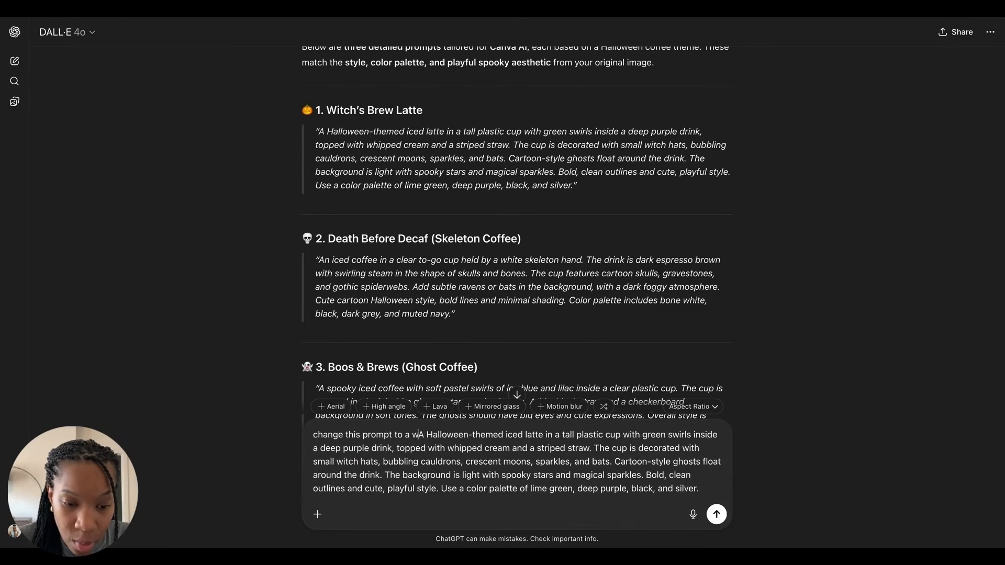
type(" illustration")
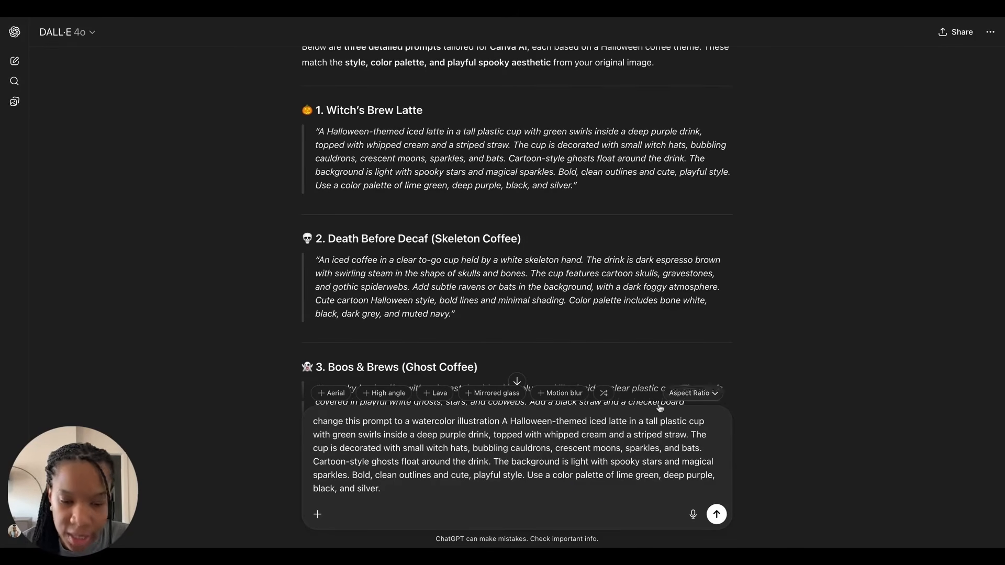
key("Return")
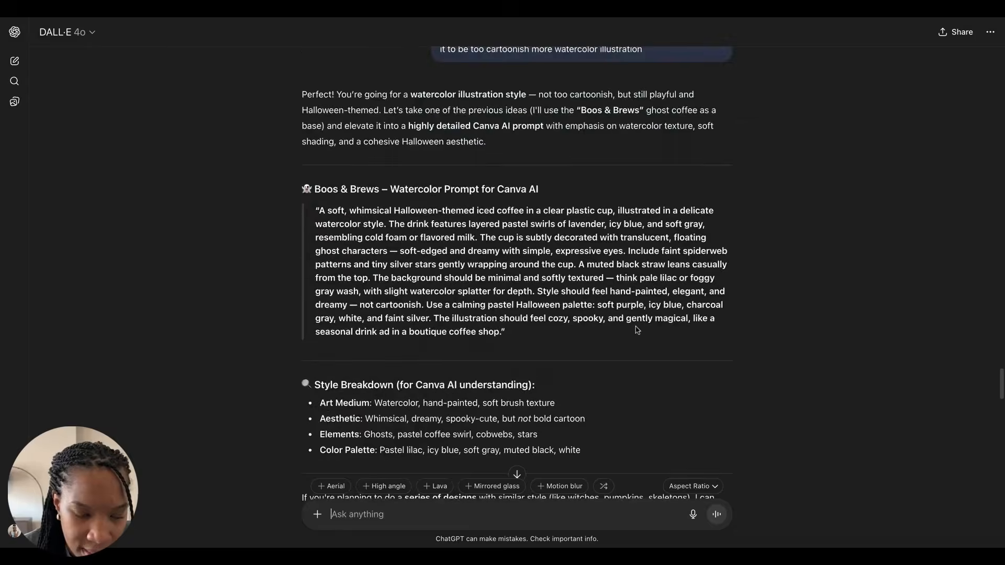
Step: Copy the refined "Witch's Brew Iced Latte" watercolor prompt from ChatGPT's reply
scroll(516, 272, "down", 20)
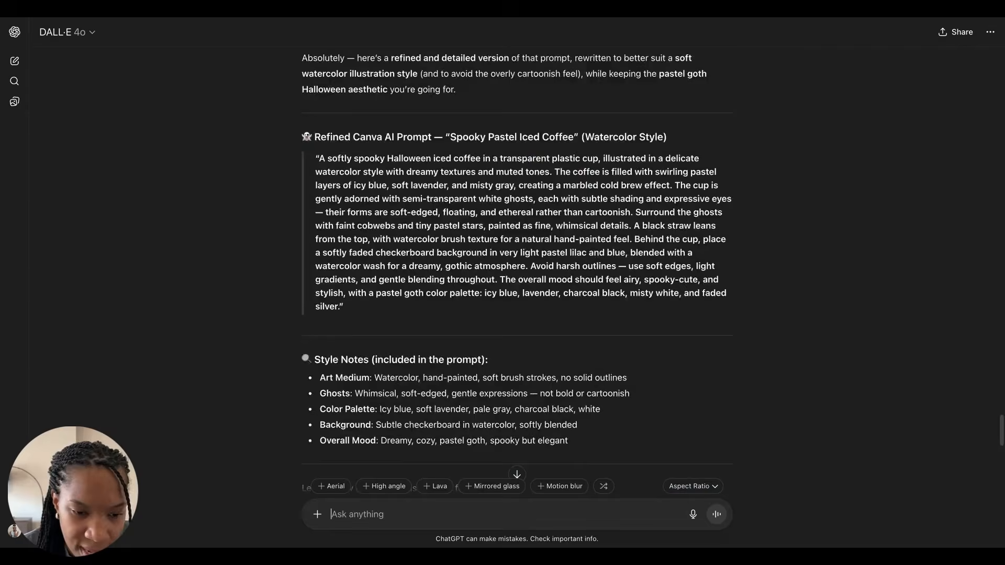
scroll(556, 332, "down", 3)
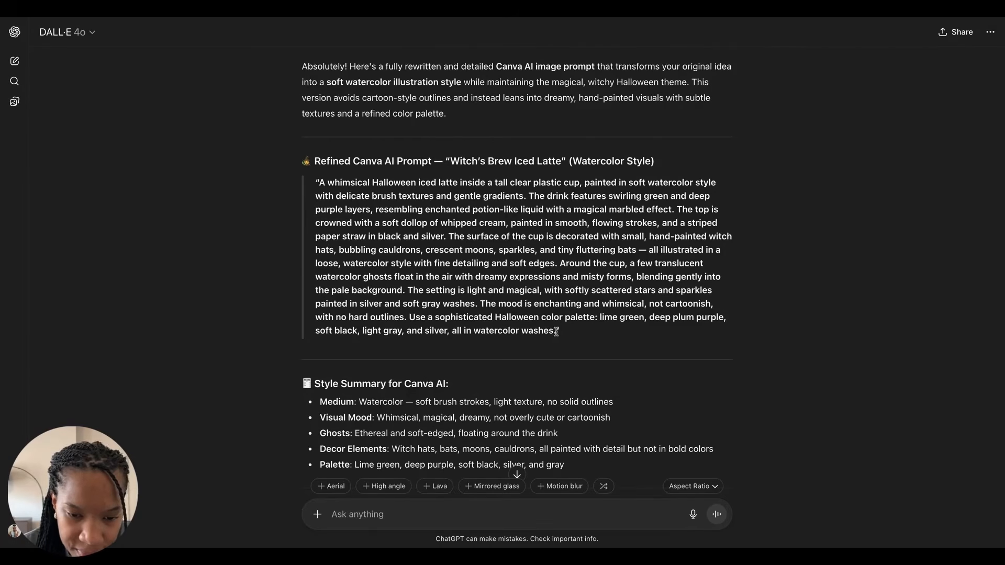
left_click_drag(554, 331, 321, 182)
key("ctrl+c")
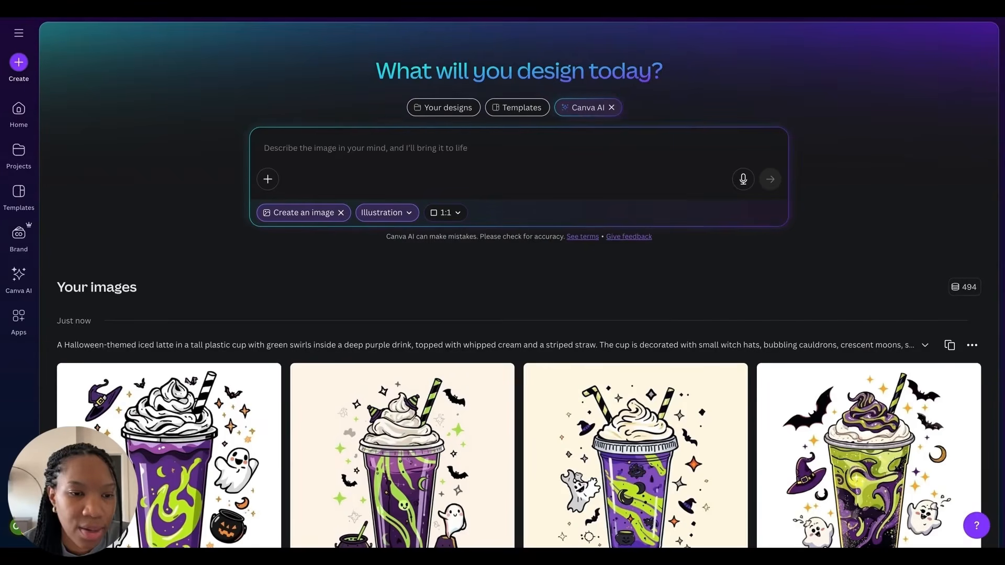
Step: Paste the watercolor Witch's Brew prompt into Canva AI and generate the images
left_click(304, 148)
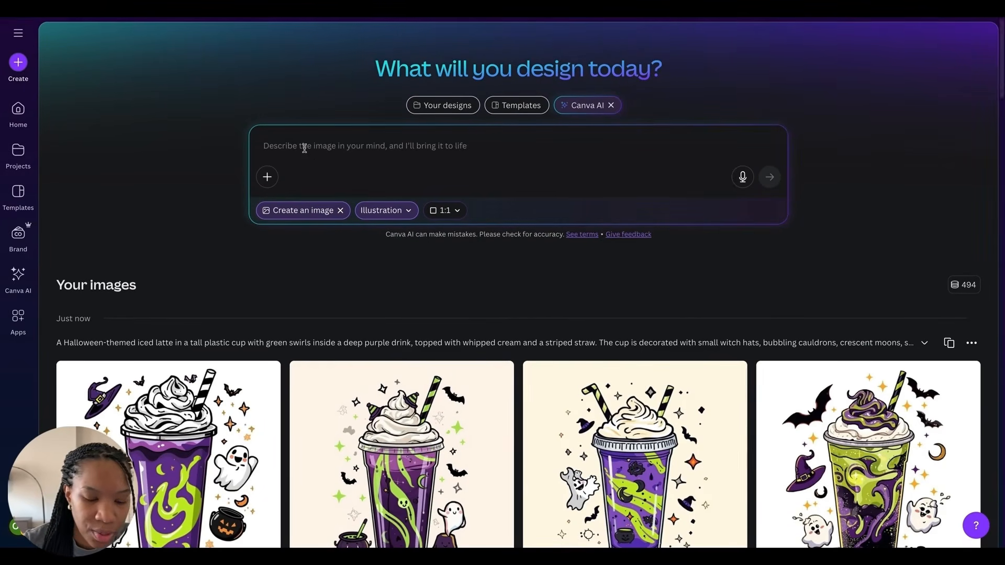
key("ctrl+v")
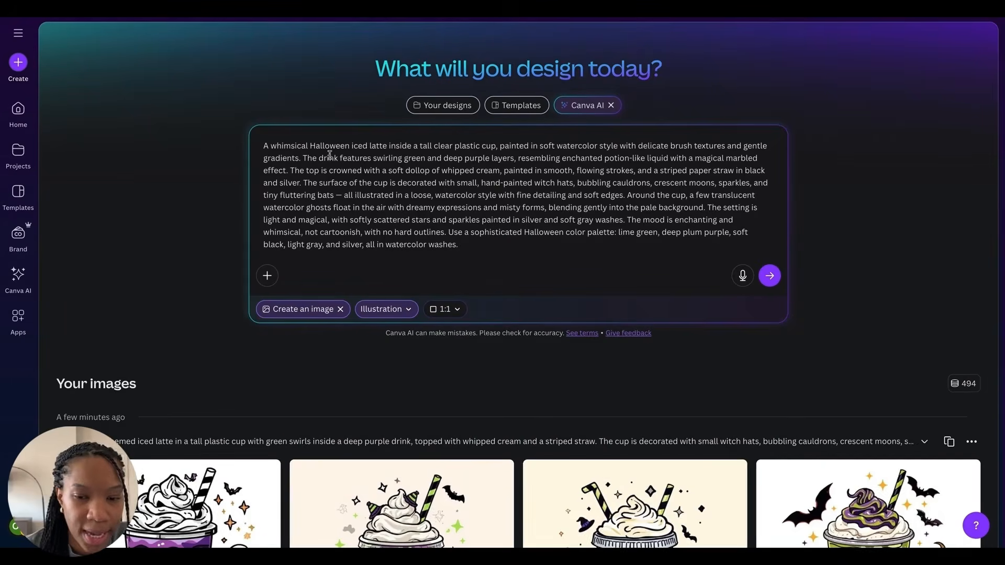
left_click(770, 276)
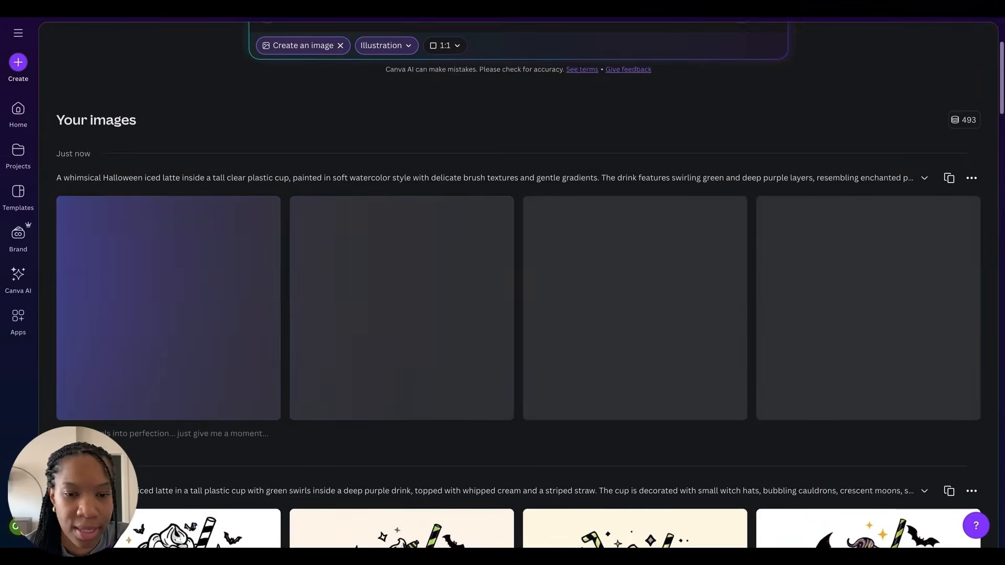
scroll(768, 368, "up", 3)
scroll(768, 368, "down", 4)
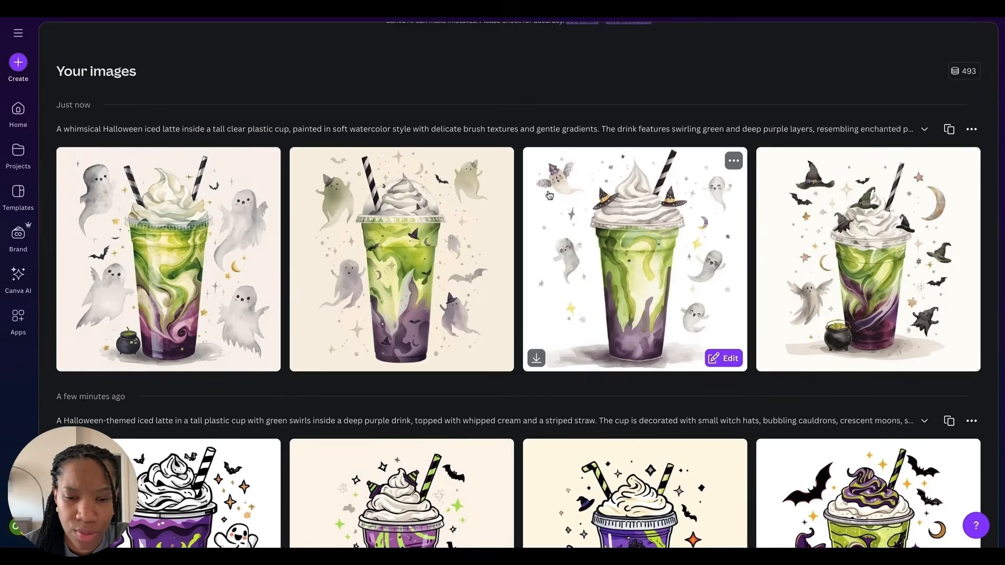
scroll(338, 195, "down", 3)
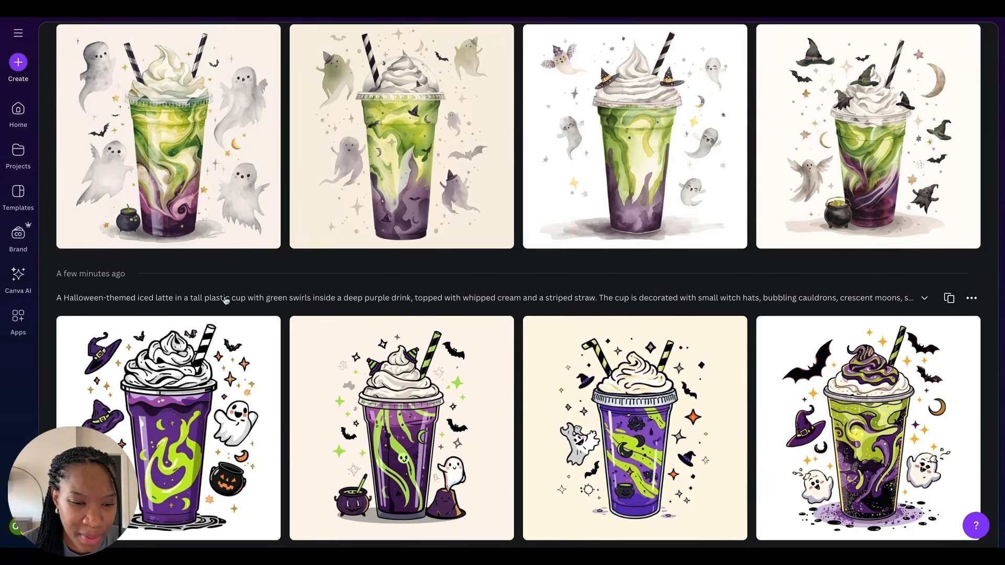
Step: Expand the earlier cartoon witch latte prompt and preview two of its images
left_click(756, 303)
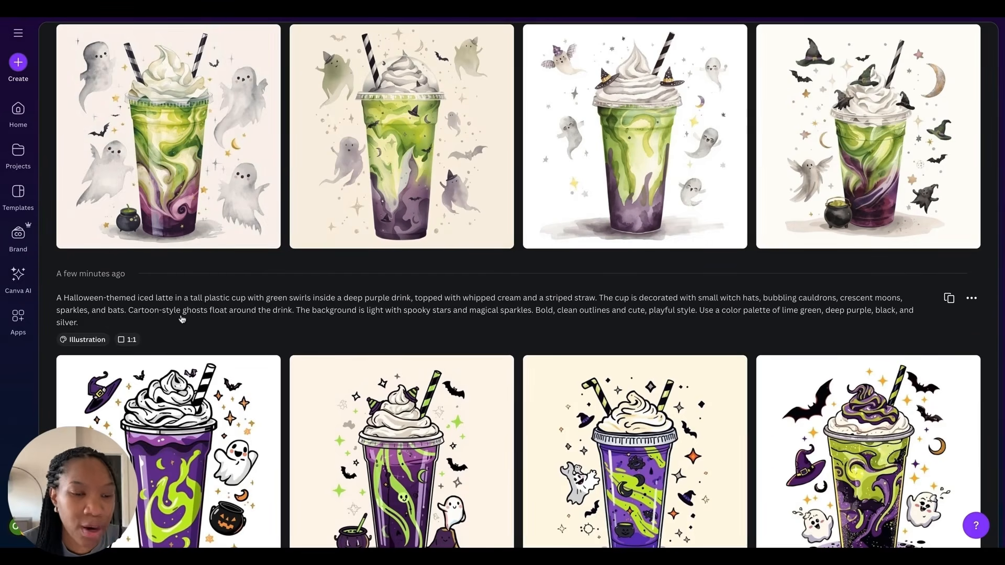
scroll(460, 225, "up", 2)
scroll(461, 225, "down", 5)
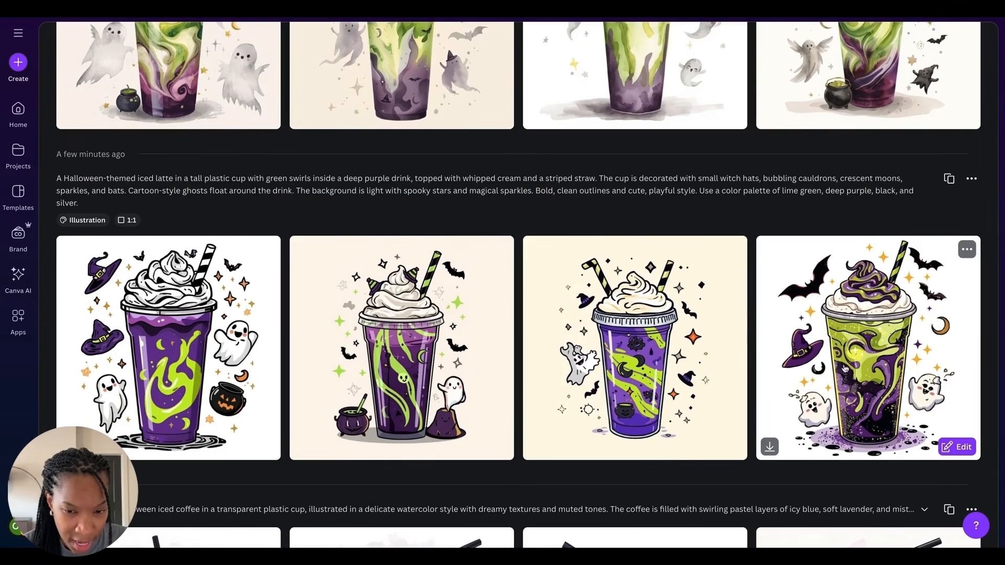
left_click(838, 362)
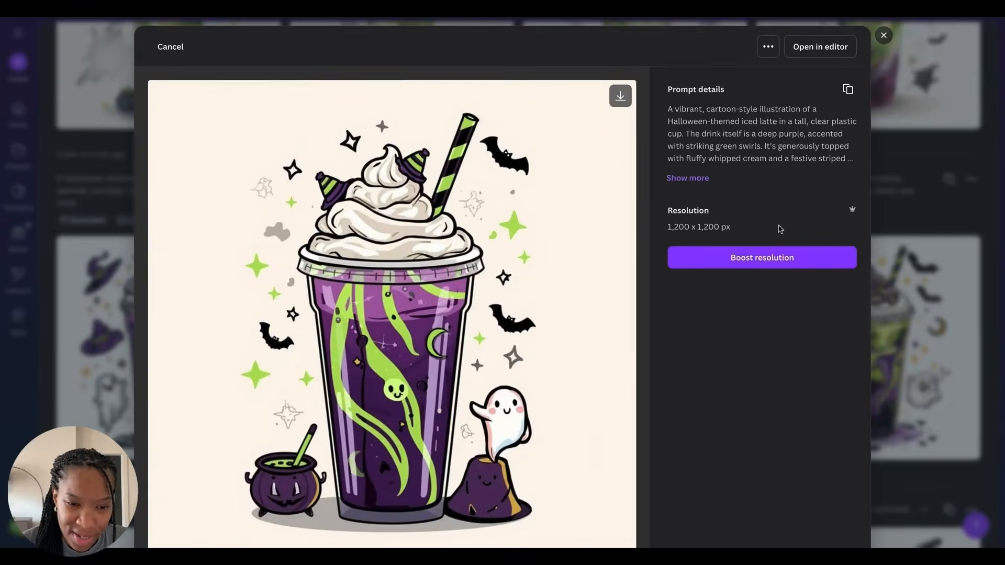
scroll(780, 228, "down", 2)
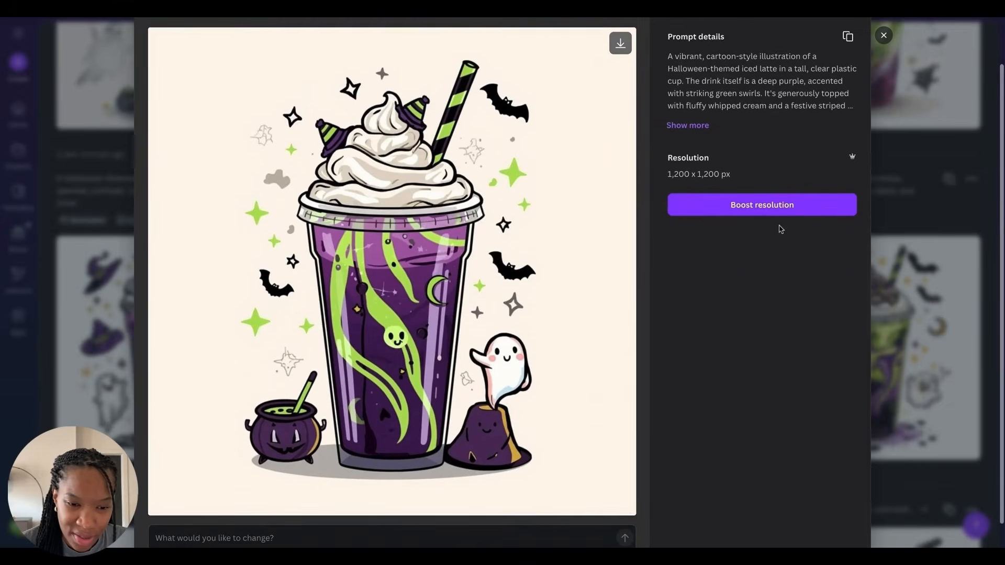
left_click(919, 309)
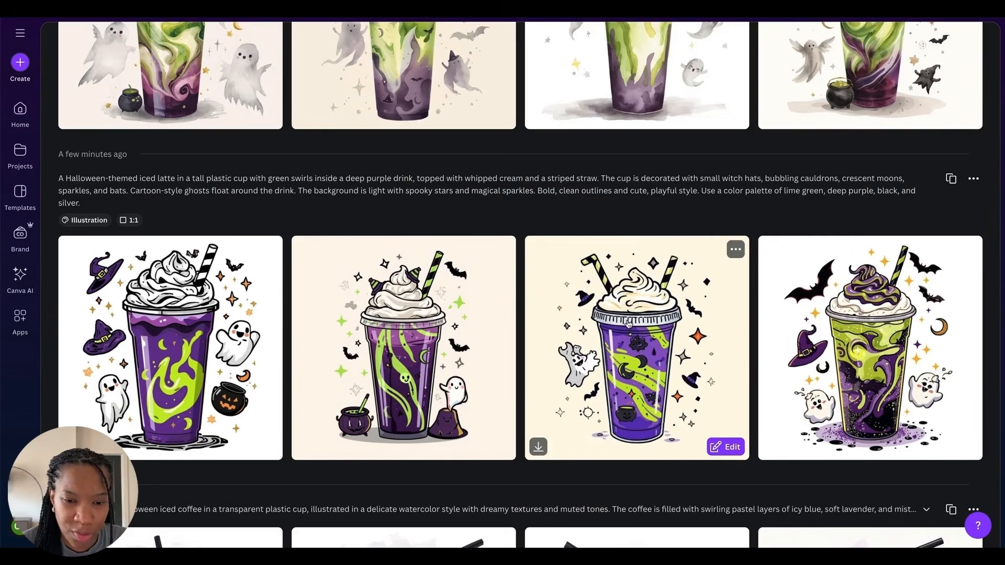
Step: Preview the new watercolor witch latte images one by one and close the preview
scroll(675, 339, "up", 2)
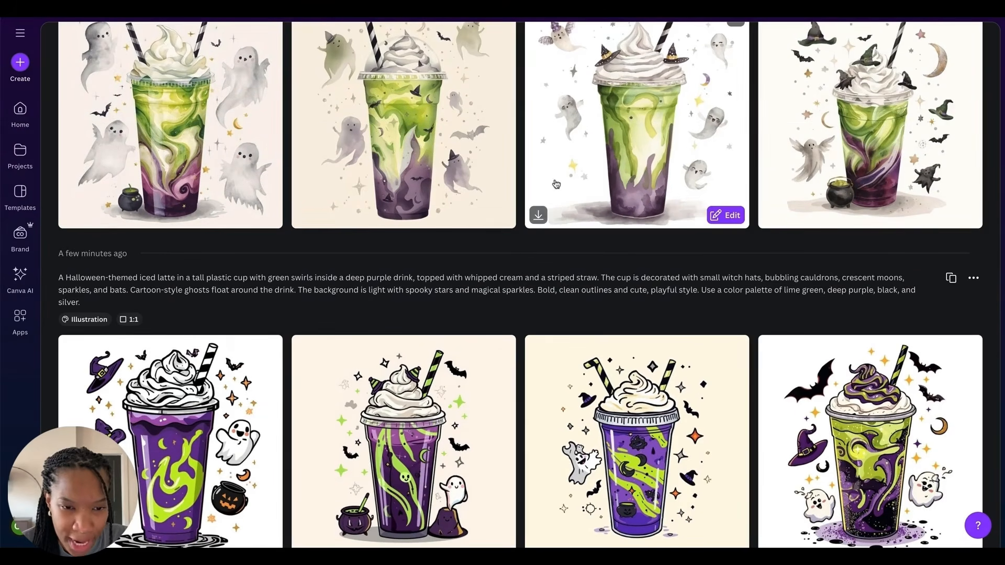
scroll(218, 258, "up", 2)
left_click(217, 258)
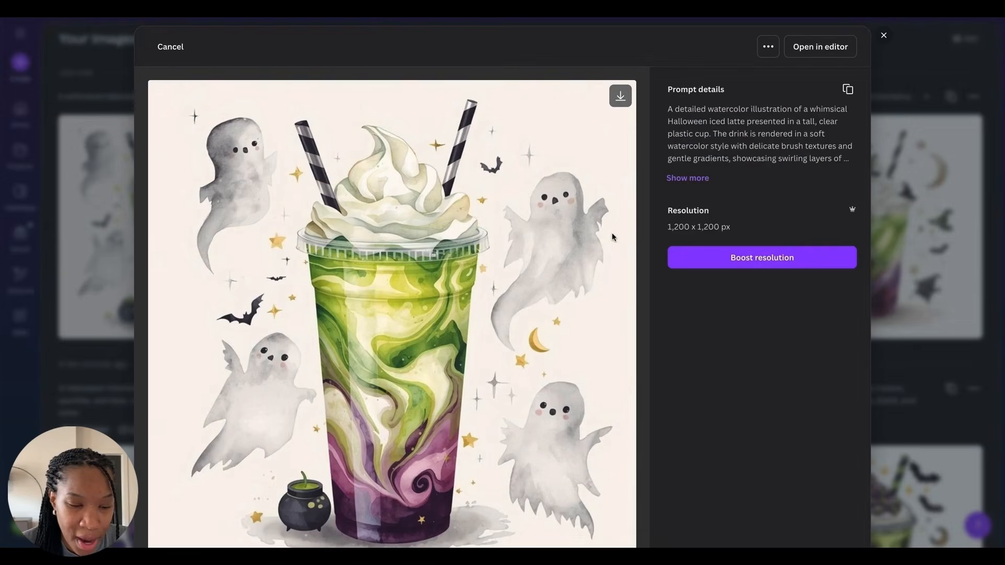
scroll(613, 237, "down", 2)
key("Escape")
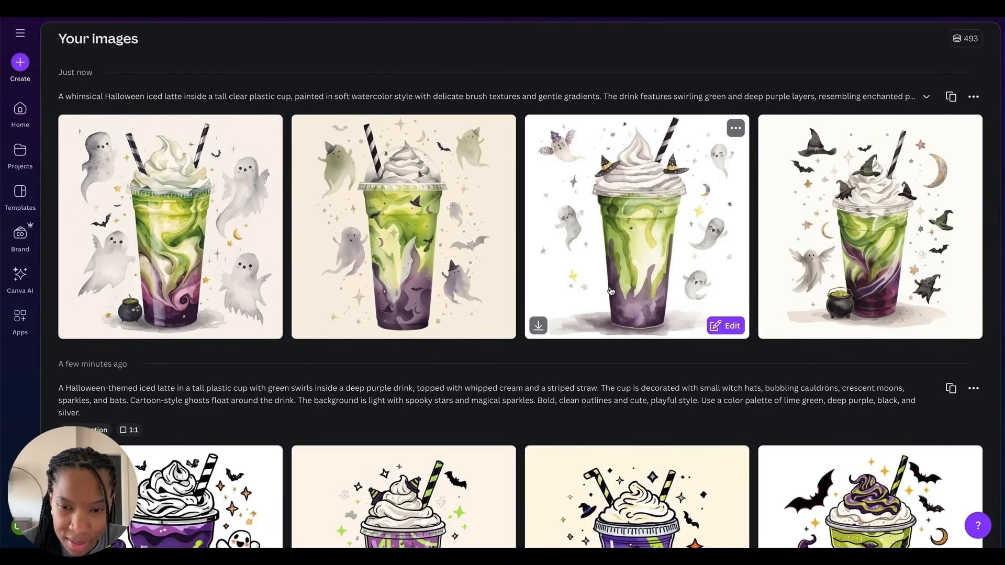
left_click(840, 273)
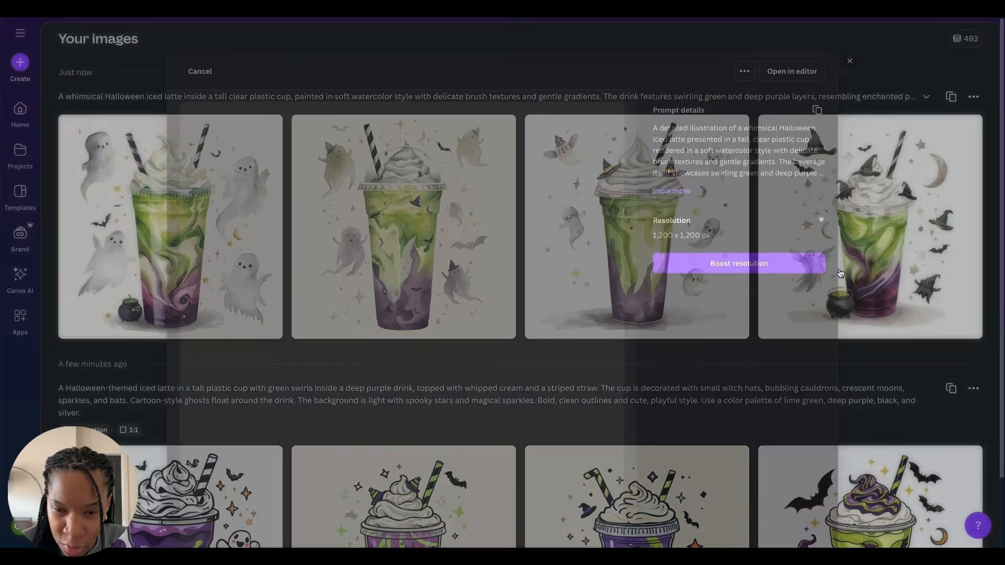
scroll(596, 280, "down", 2)
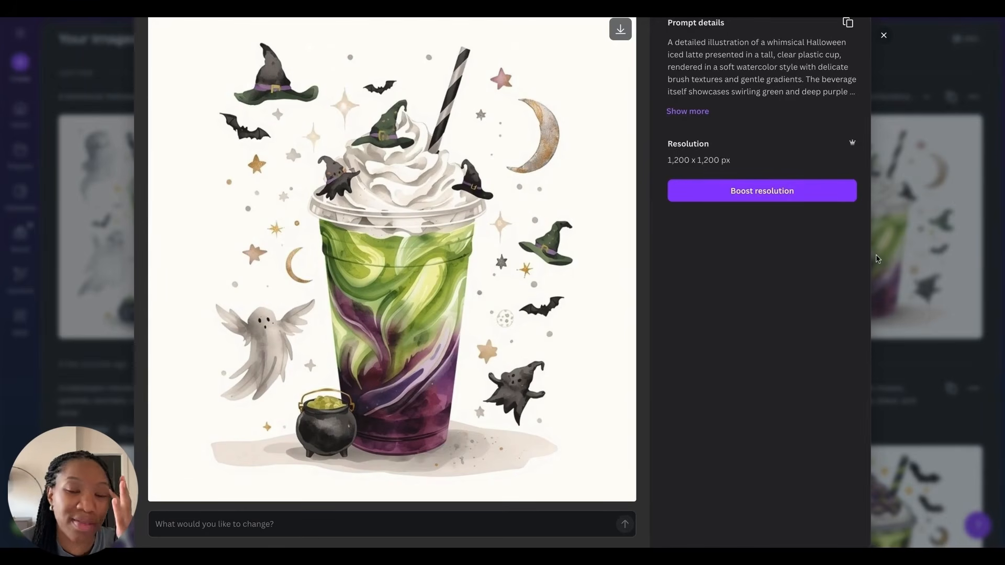
left_click(882, 37)
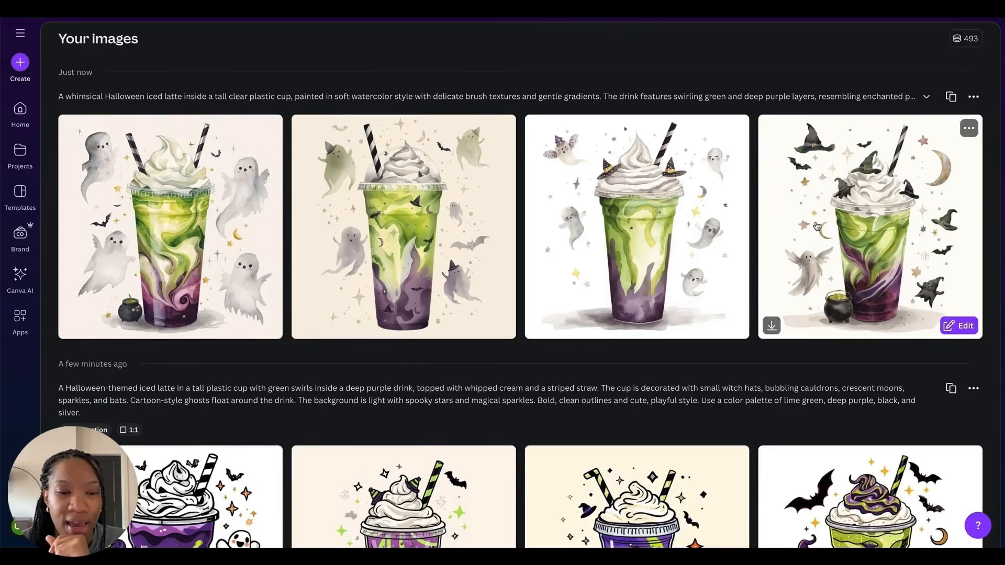
Step: Read ChatGPT's style summary and follow-up suggestions for the watercolor prompt
scroll(662, 179, "up", 3)
mouse_move(480, 252)
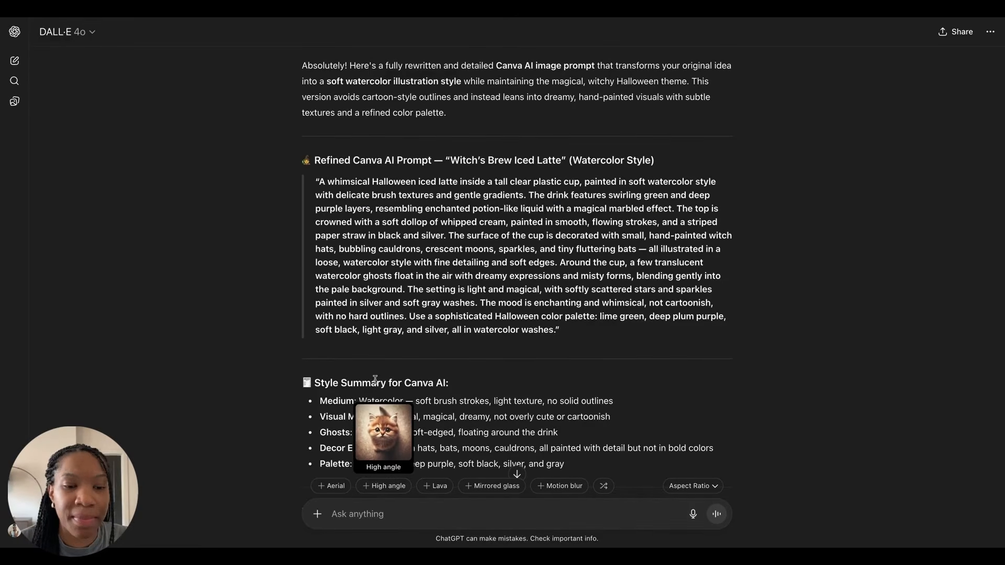
scroll(384, 351, "down", 5)
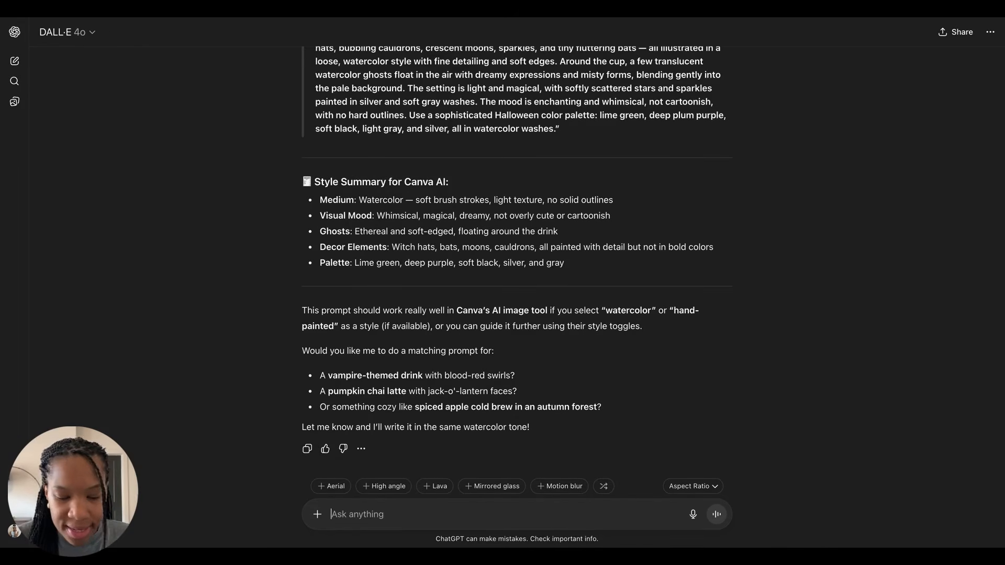
Step: Ask ChatGPT for 4 more Halloween-themed coffee drinks and read through the drink ideas it suggests
type("can ")
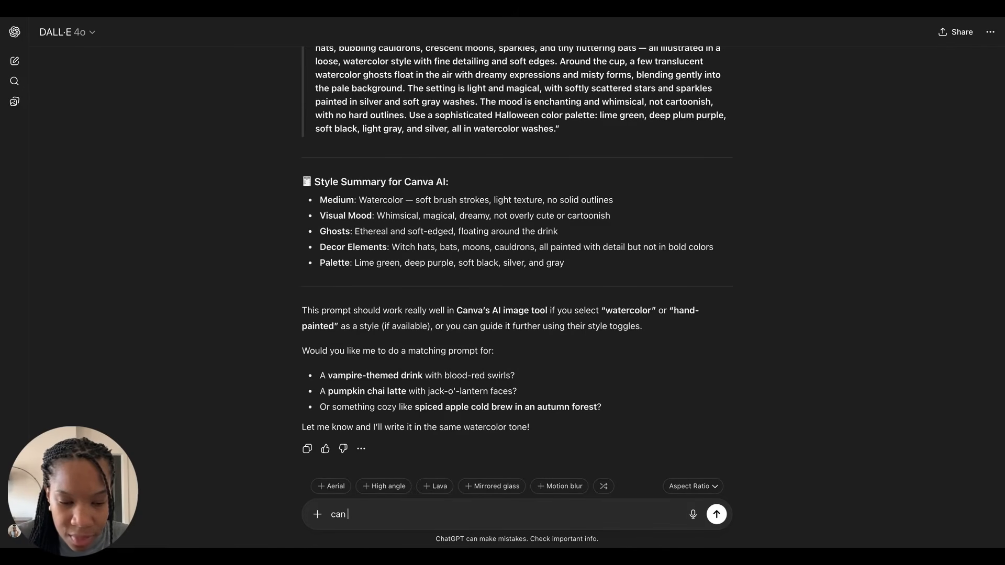
type("give me 4")
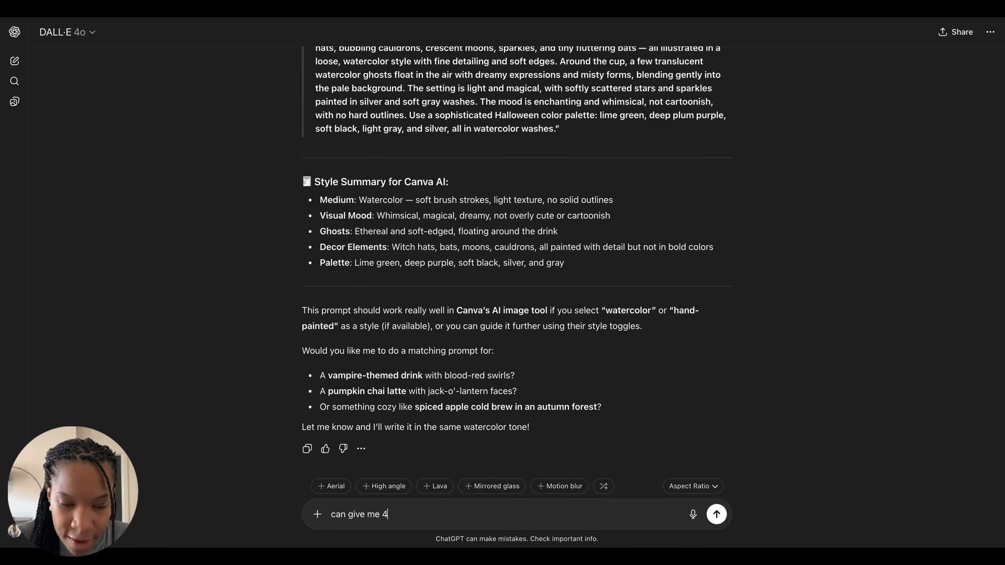
type(" more halloween")
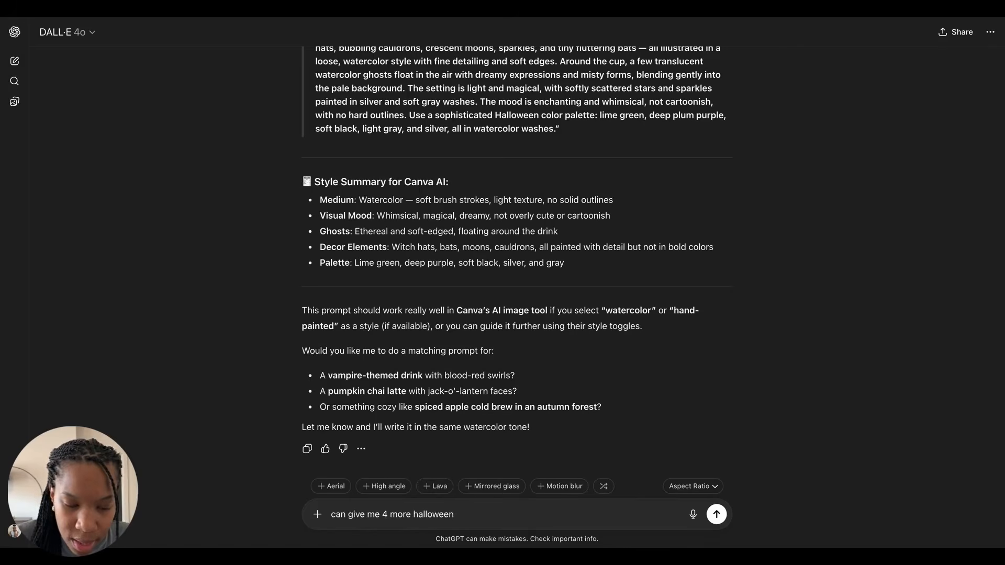
type(" themed c")
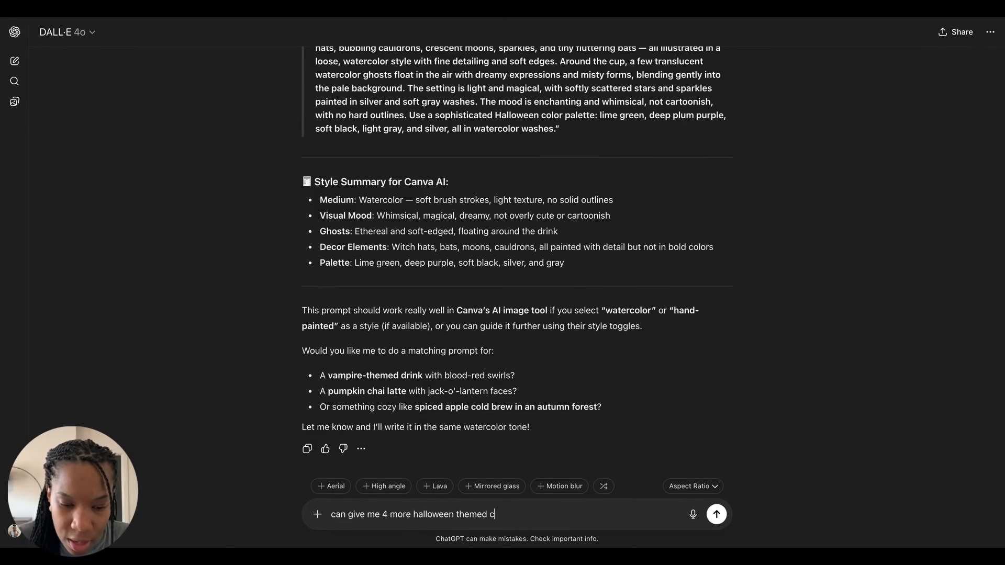
type("offee drinks")
key("Return")
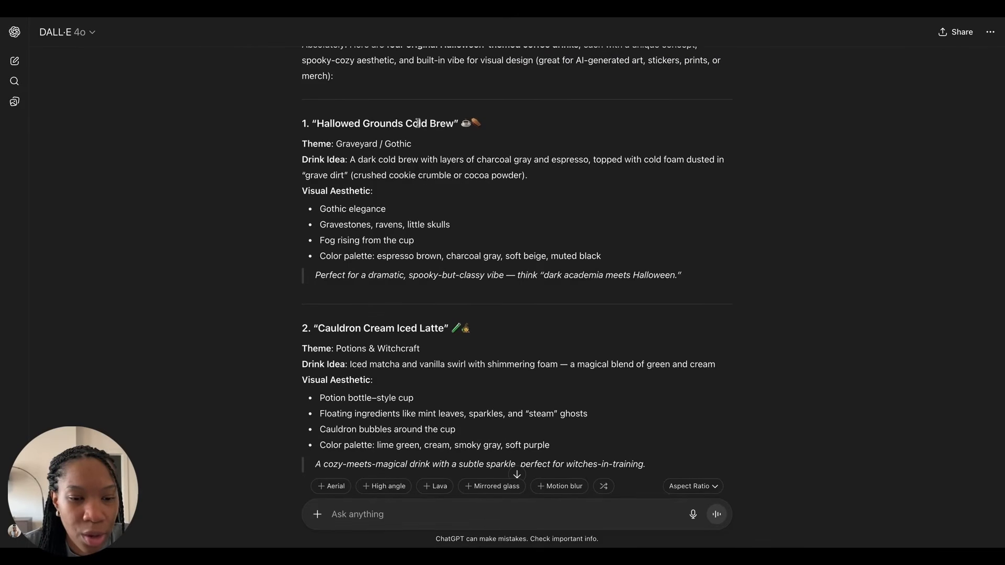
scroll(434, 129, "down", 3)
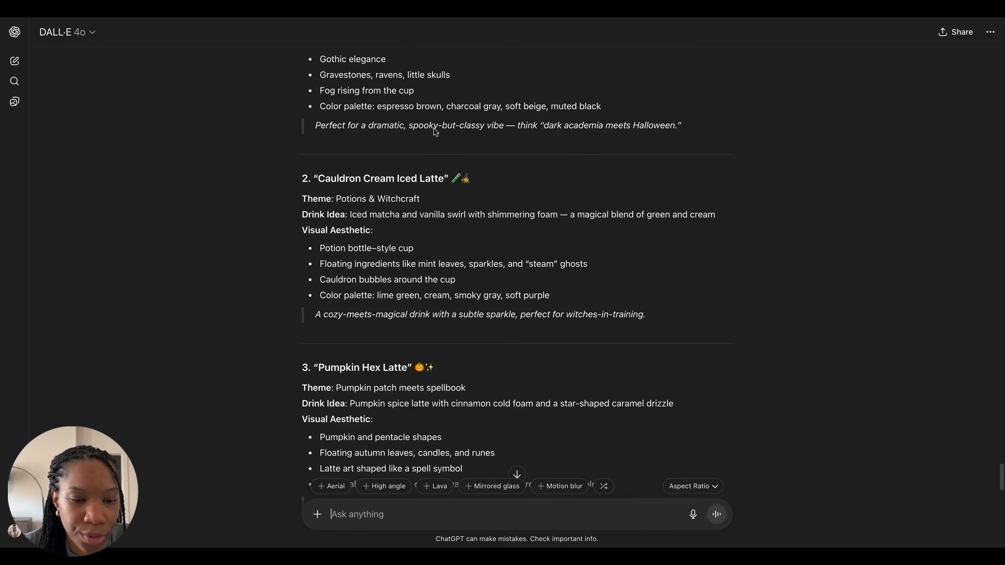
scroll(437, 181, "down", 3)
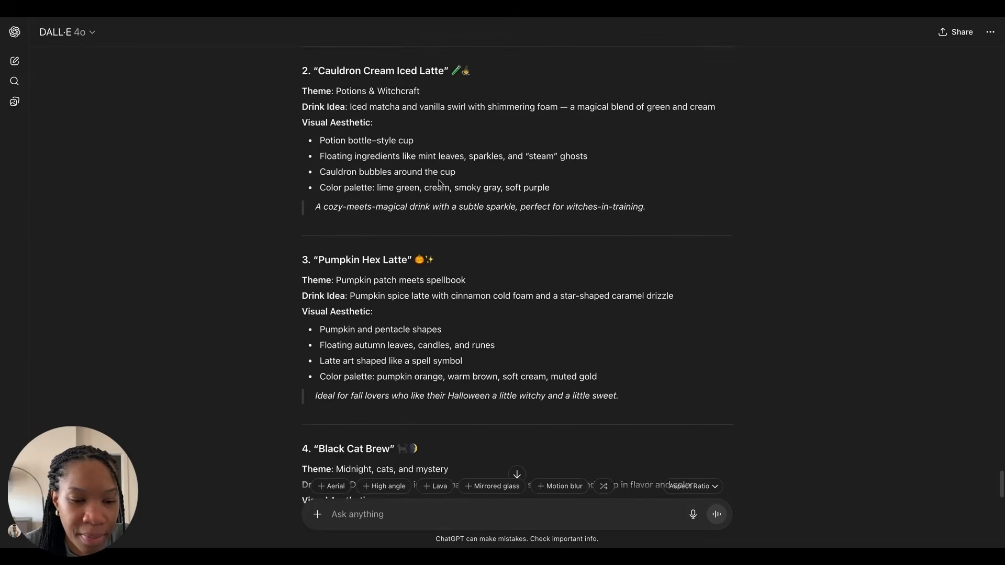
scroll(439, 179, "down", 3)
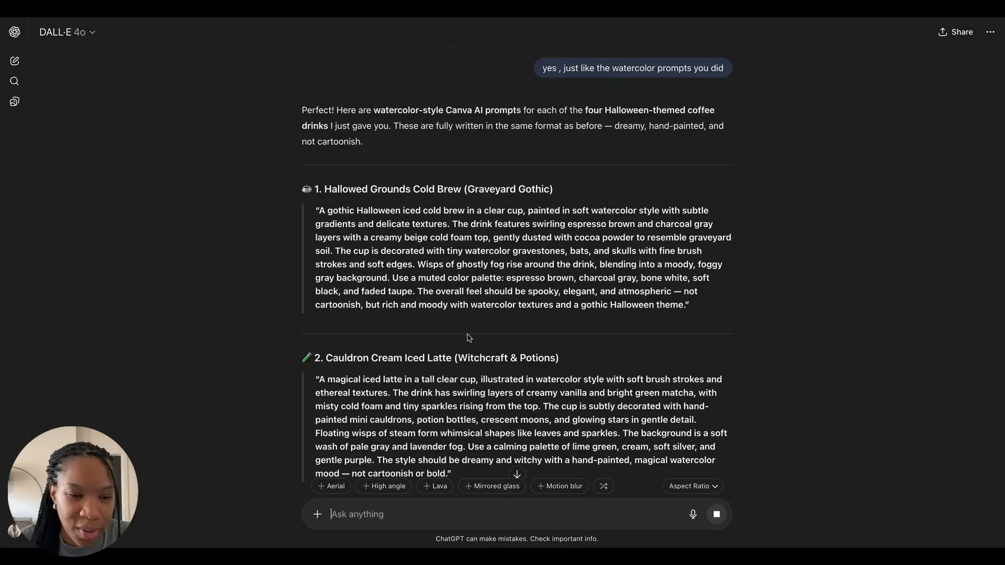
Step: Copy the watercolor Pumpkin Hex Latte prompt into Canva AI, generate the images and review them
scroll(505, 238, "down", 5)
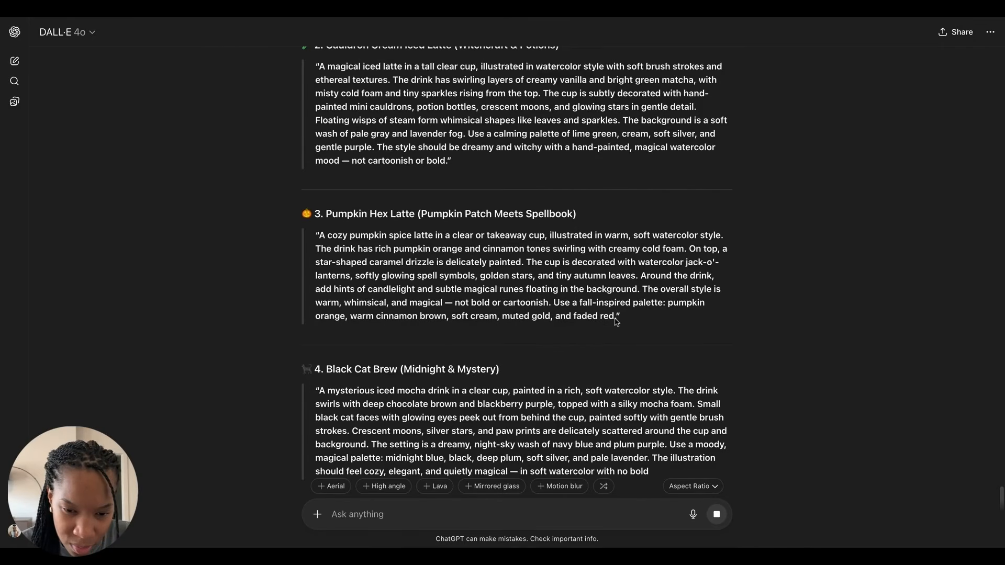
left_click_drag(616, 316, 321, 237)
key("super+c")
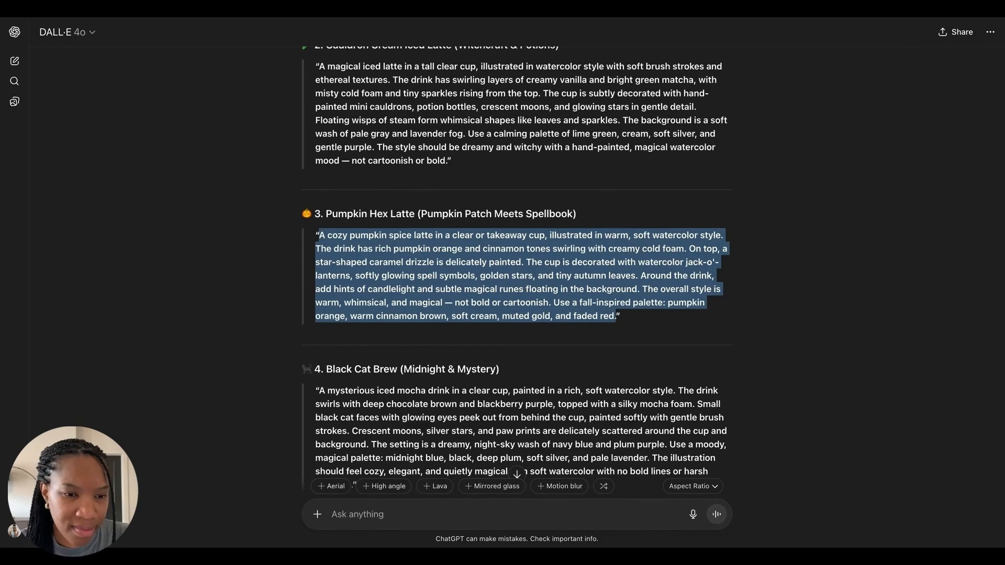
key("ctrl+Tab")
left_click(345, 153)
key("super+v")
key("Return")
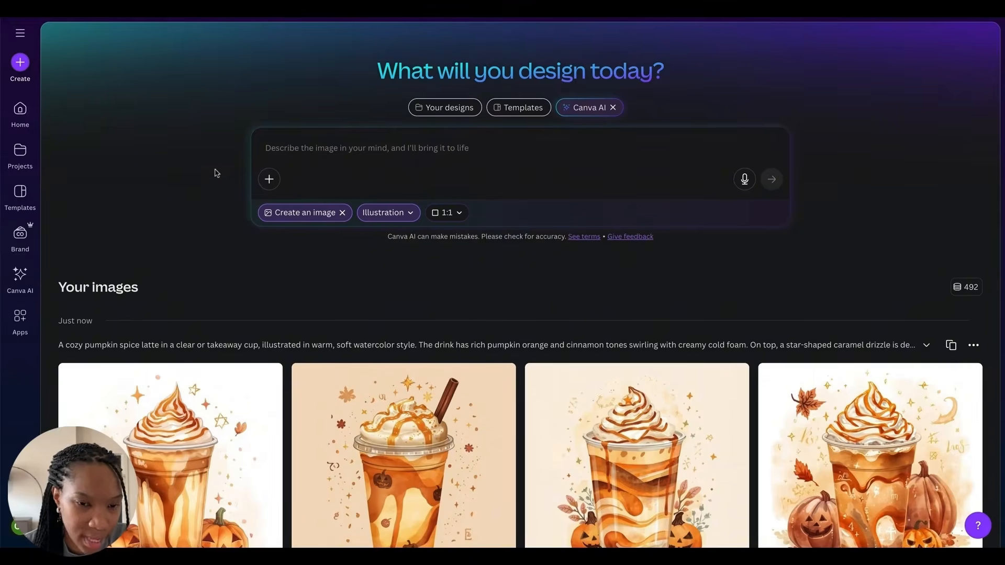
scroll(204, 171, "down", 1)
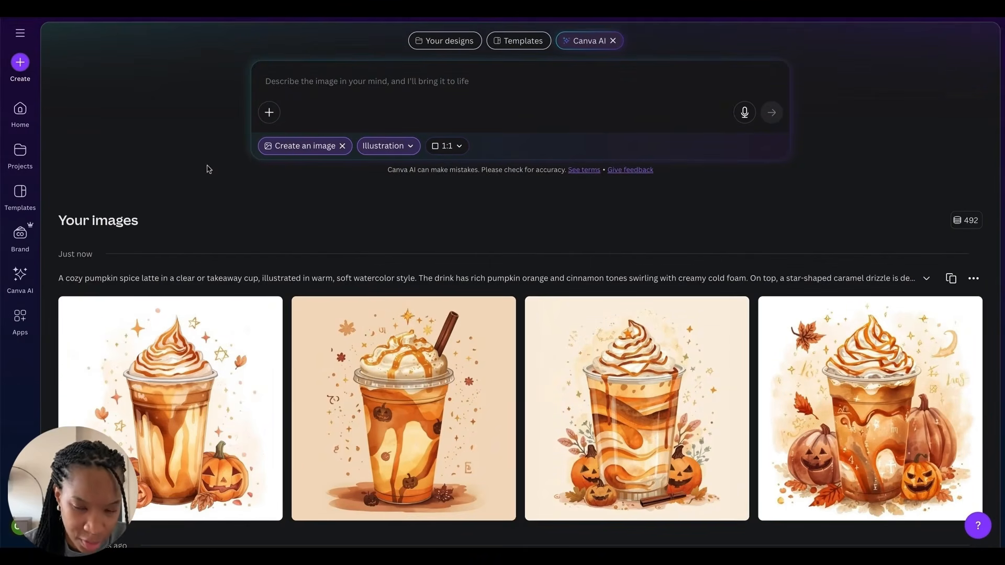
scroll(208, 168, "down", 1)
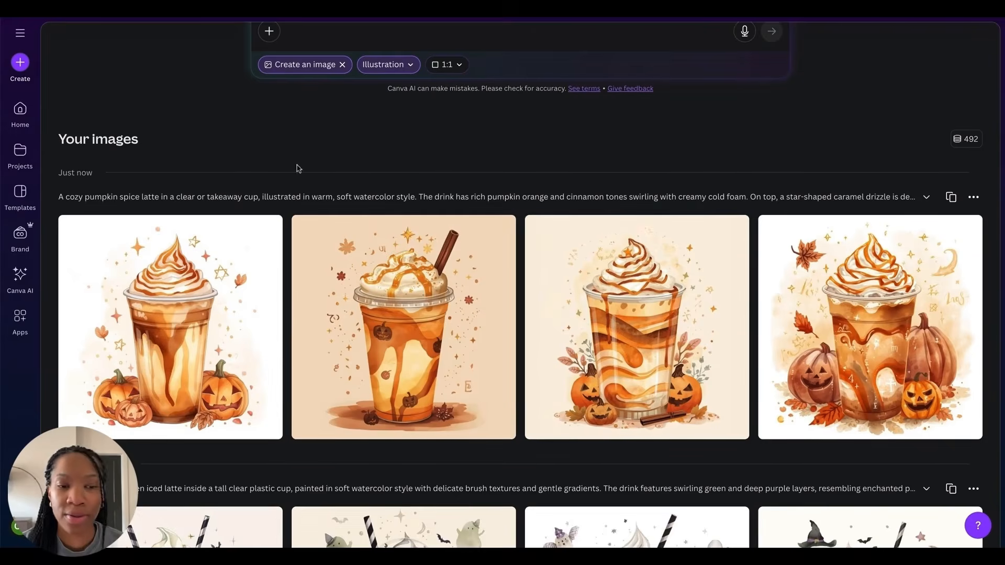
Step: Paste the Pumpkin Hex Latte prompt again, append "on a white background" and submit it to generate new images
scroll(299, 168, "up", 2)
left_click(376, 109)
key("ctrl+v")
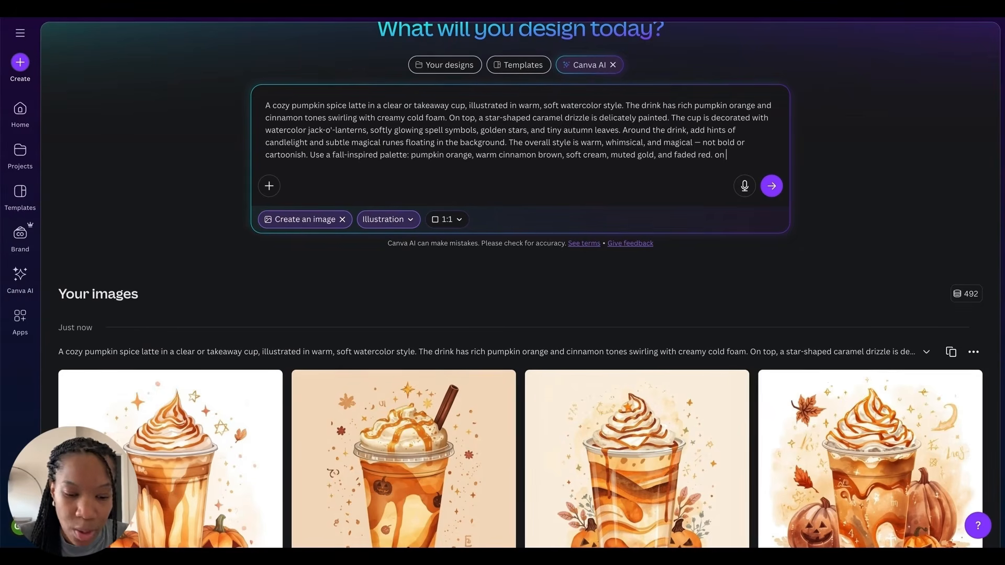
type("on a white bac")
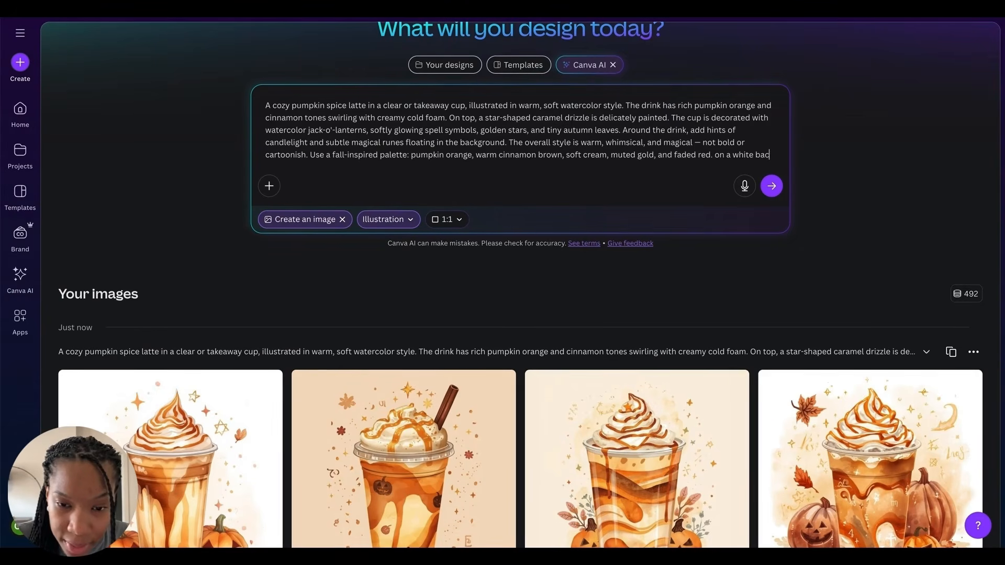
type("kground")
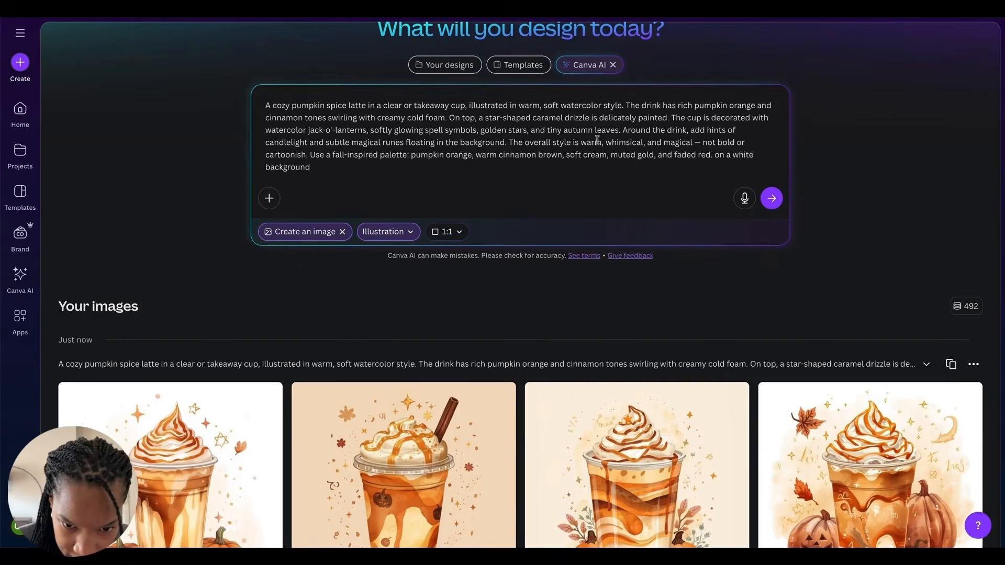
left_click(772, 198)
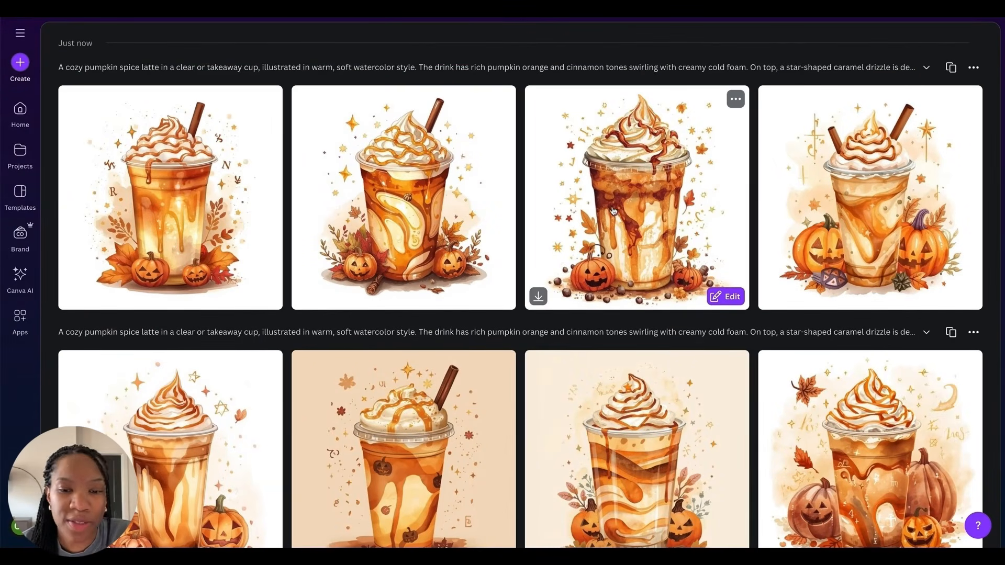
Step: Preview the second white-background pumpkin latte image and close the preview
left_click(426, 171)
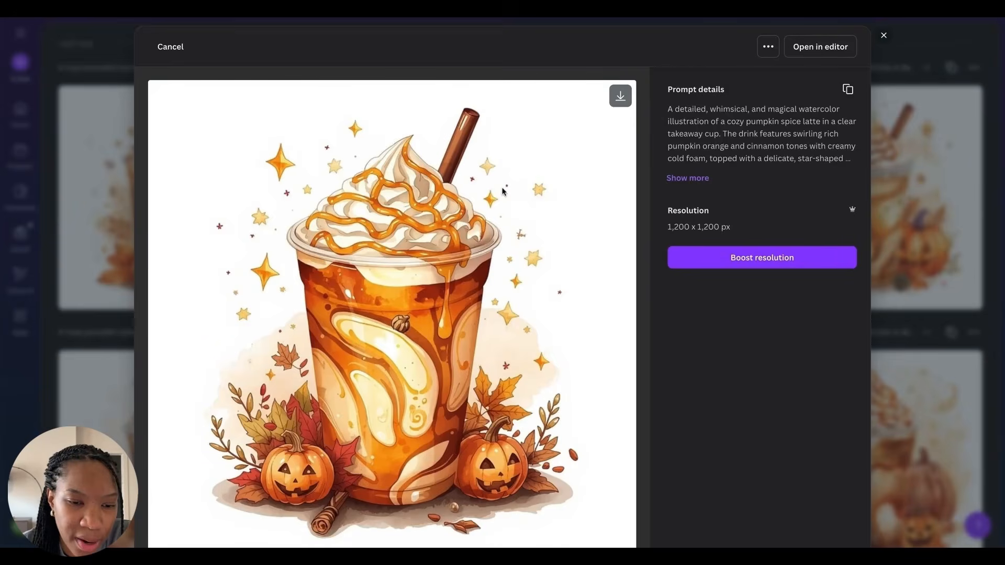
scroll(504, 190, "down", 2)
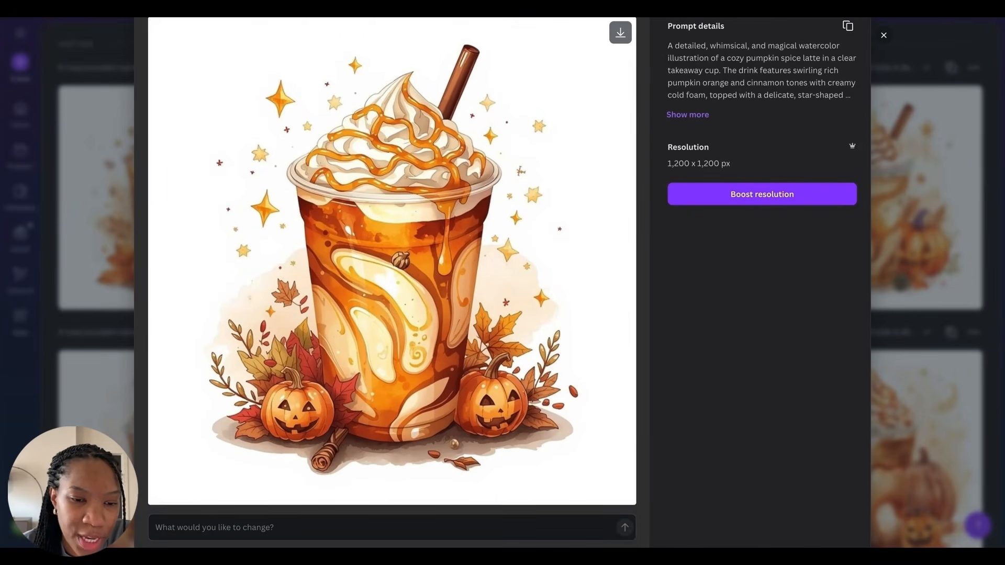
scroll(960, 151, "up", 2)
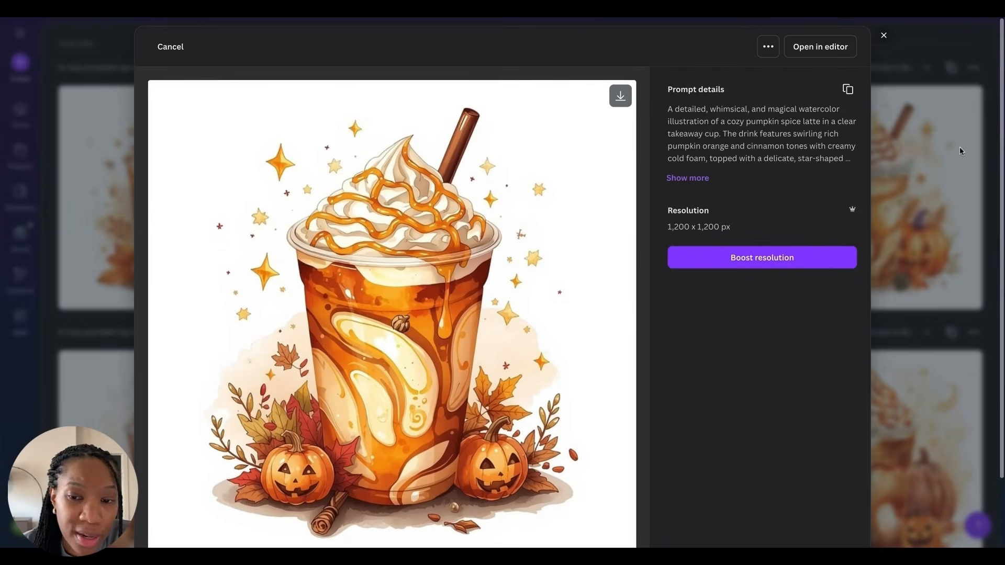
left_click(884, 36)
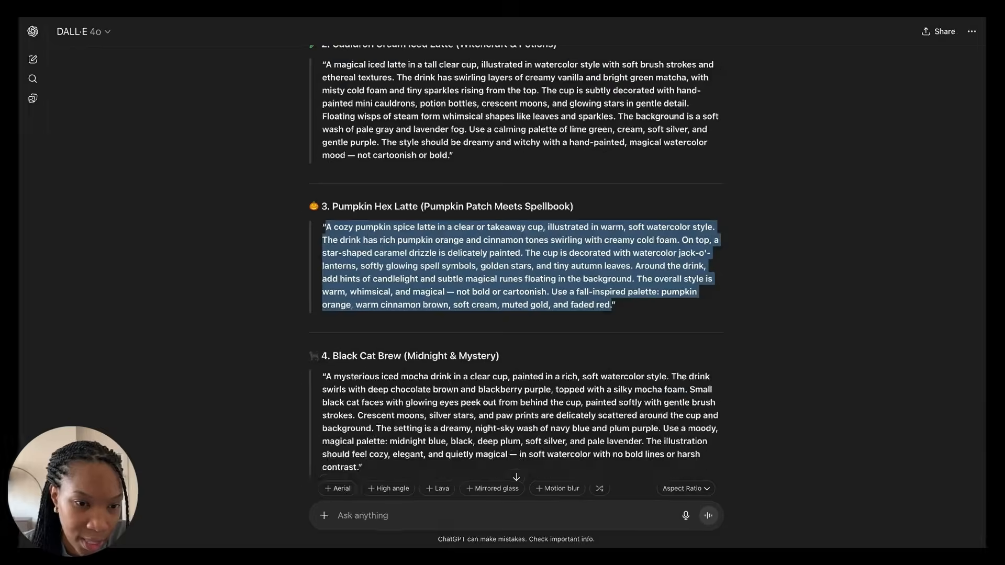
Step: Copy the watercolor Black Cat Brew prompt into Canva AI, append a white-background request and generate the images
scroll(362, 398, "down", 2)
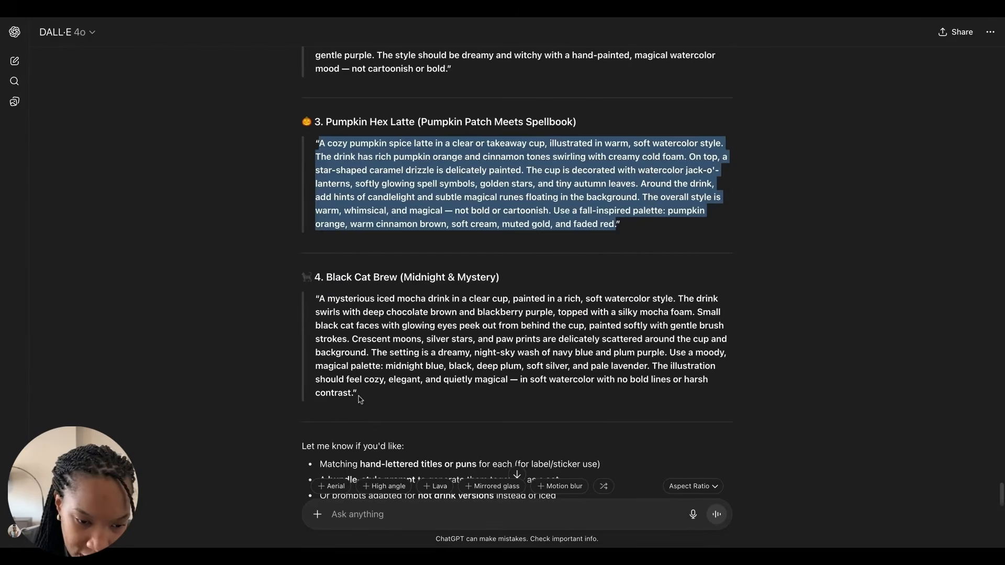
left_click_drag(356, 397, 324, 386)
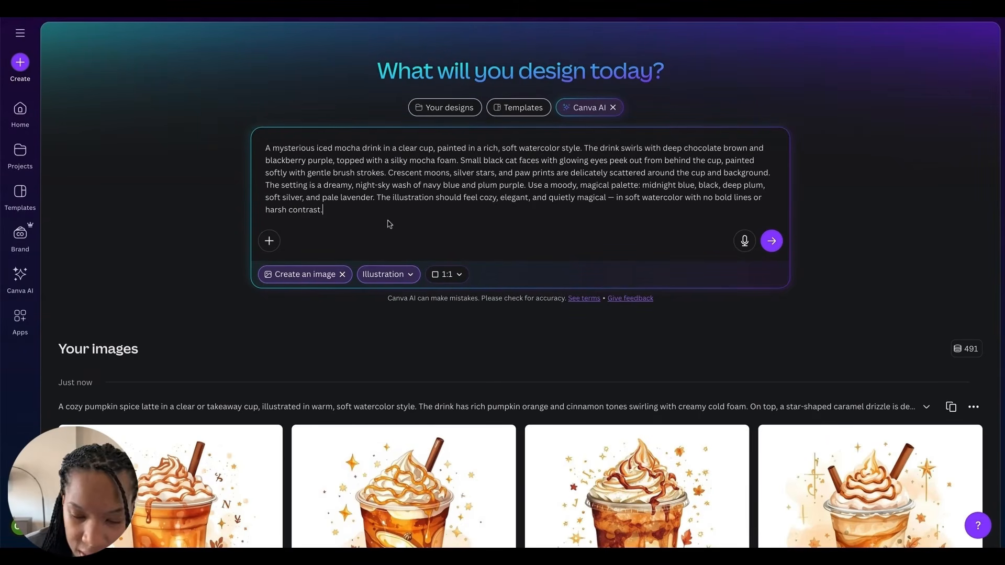
type("on a white b")
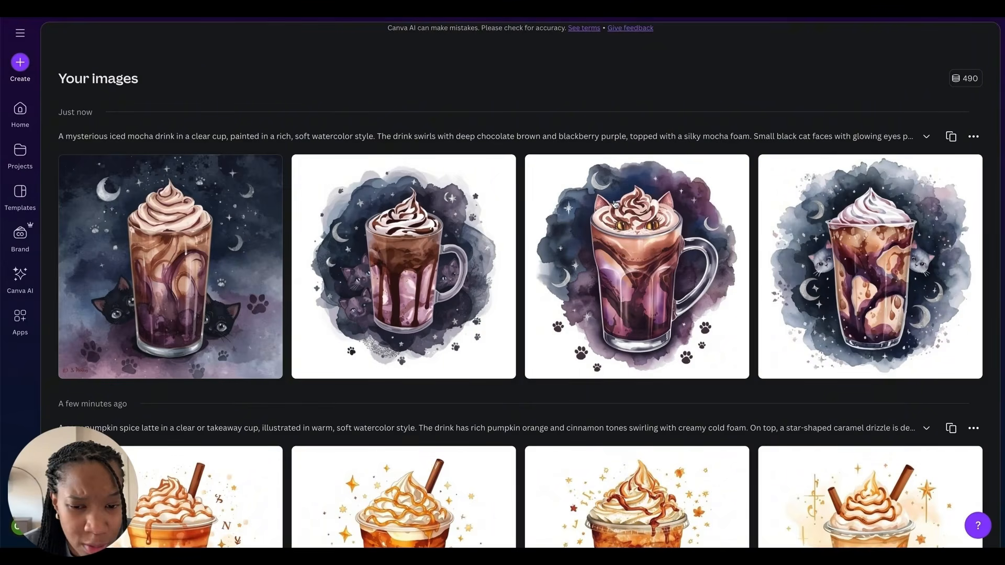
Step: Browse the new black cat mocha images and the earlier Halloween coffee results in the image history
mouse_move(638, 226)
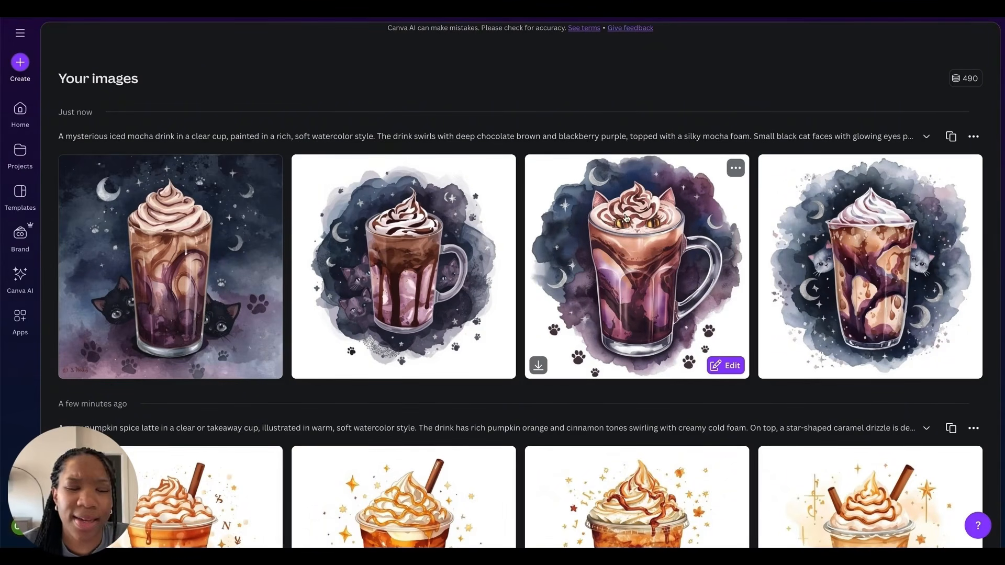
scroll(468, 157, "up", 4)
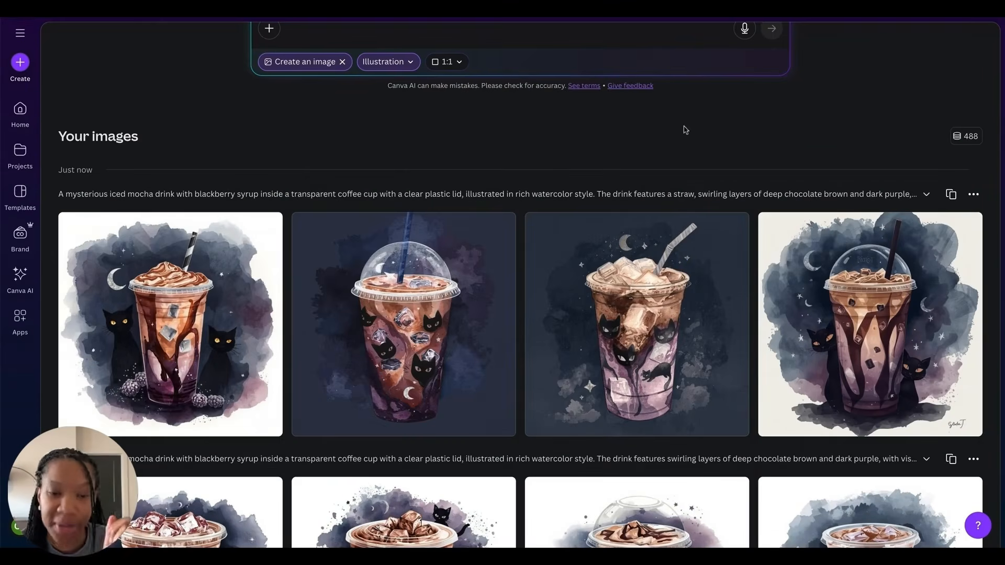
scroll(471, 235, "down", 2)
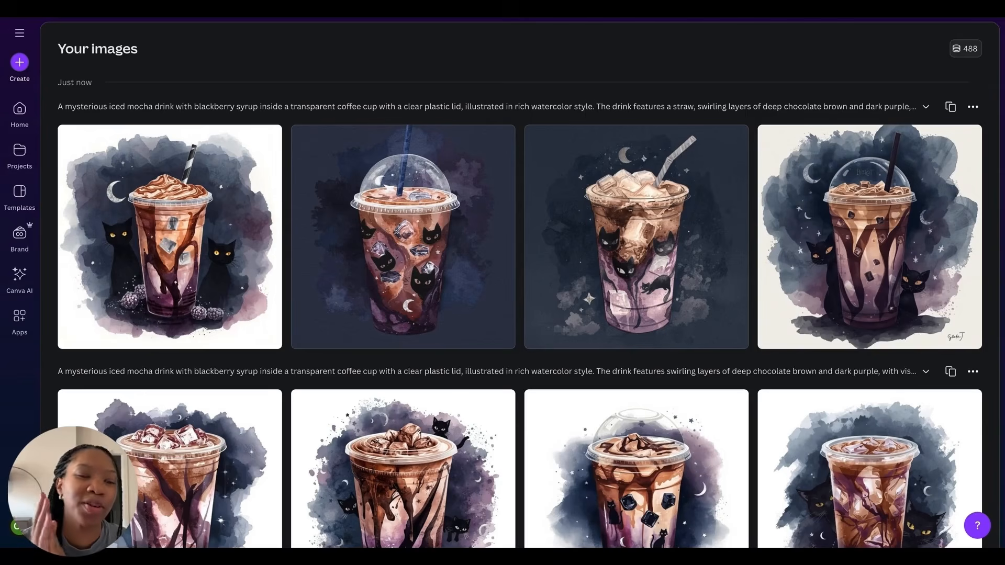
scroll(628, 235, "down", 20)
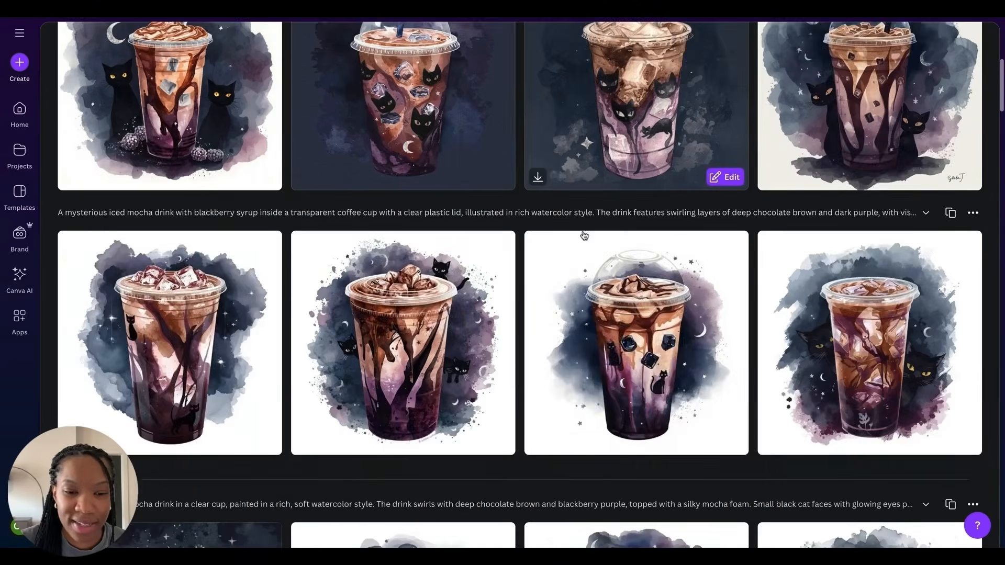
scroll(636, 235, "down", 14)
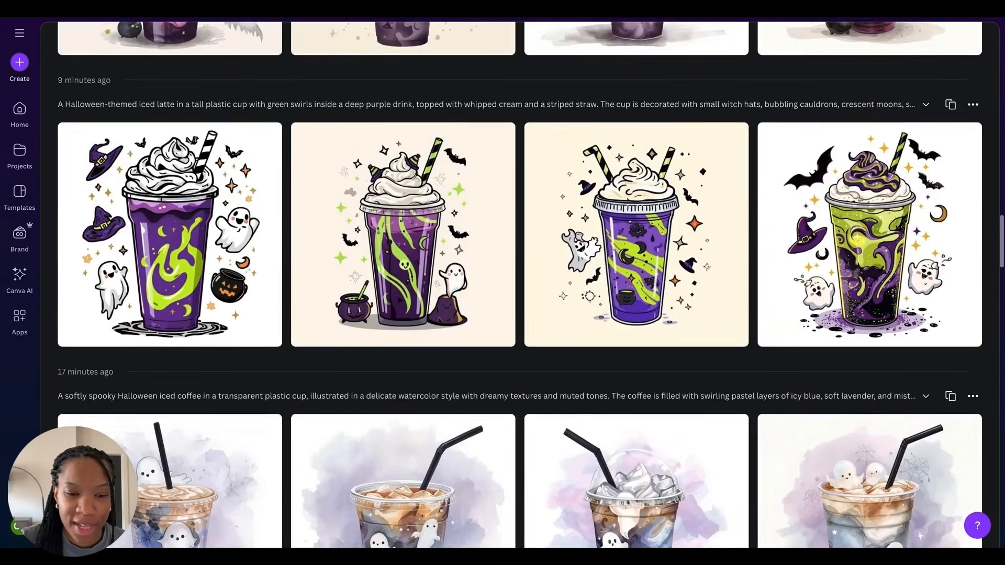
scroll(636, 235, "down", 2)
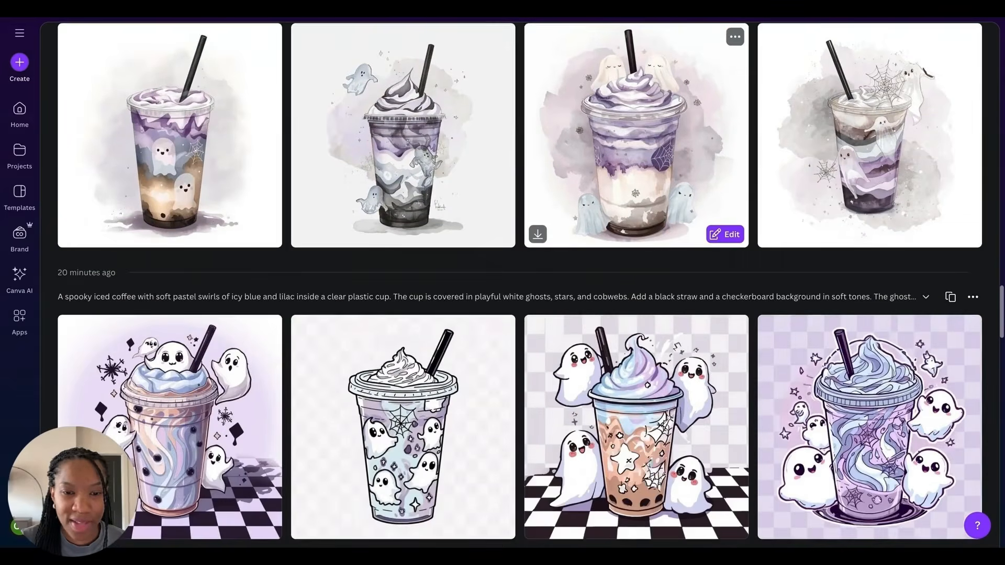
scroll(636, 236, "up", 5)
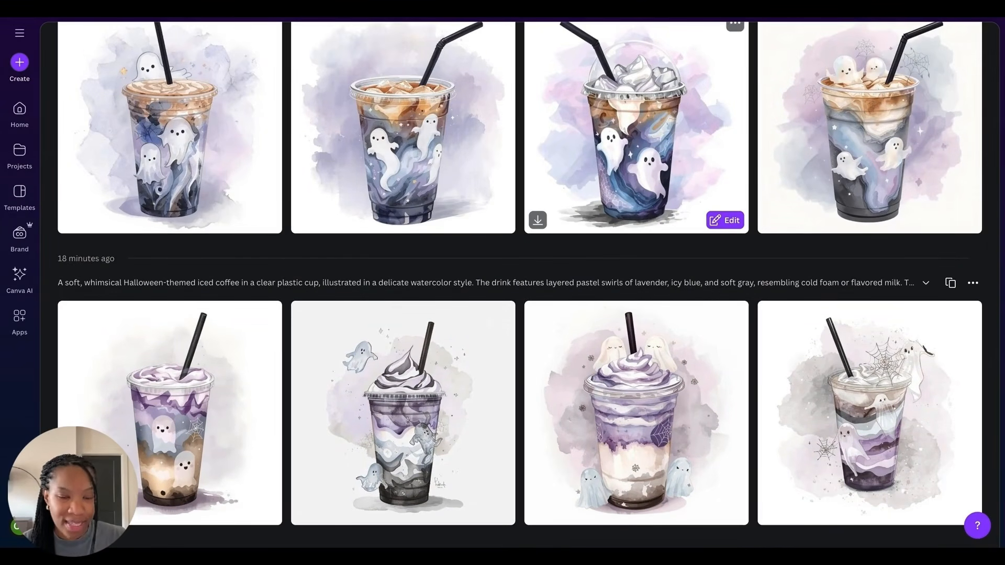
scroll(442, 250, "down", 10)
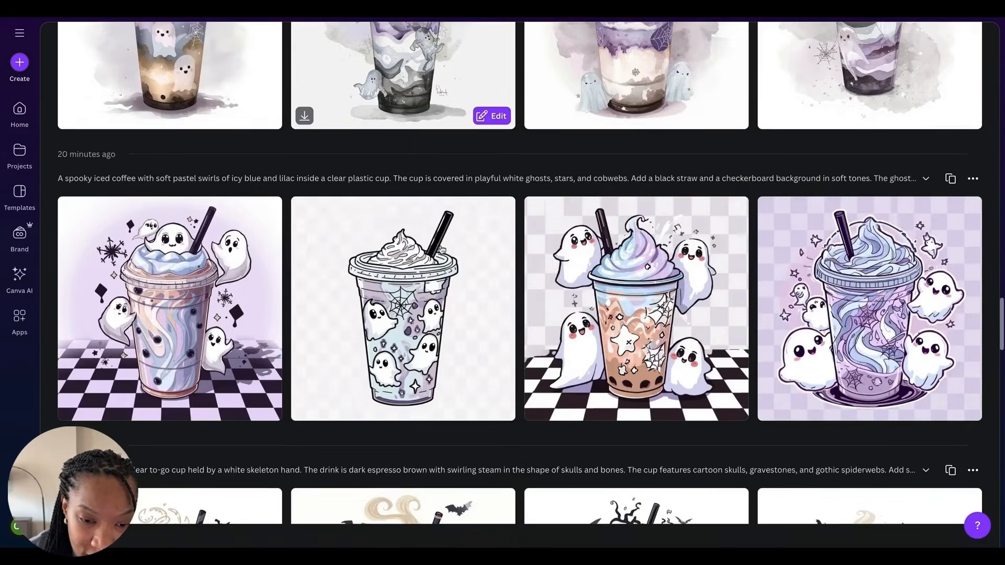
scroll(442, 250, "down", 6)
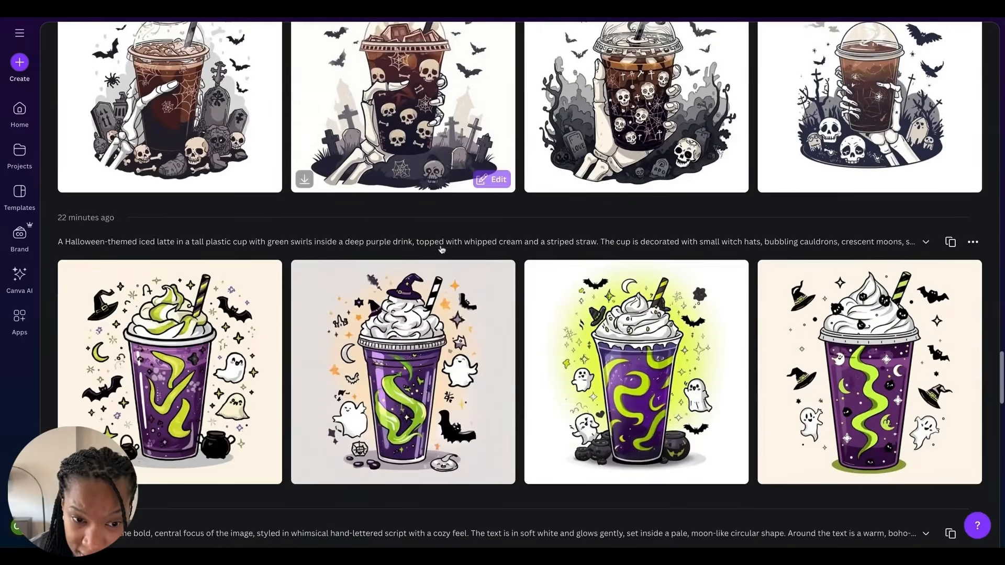
scroll(441, 250, "up", 2)
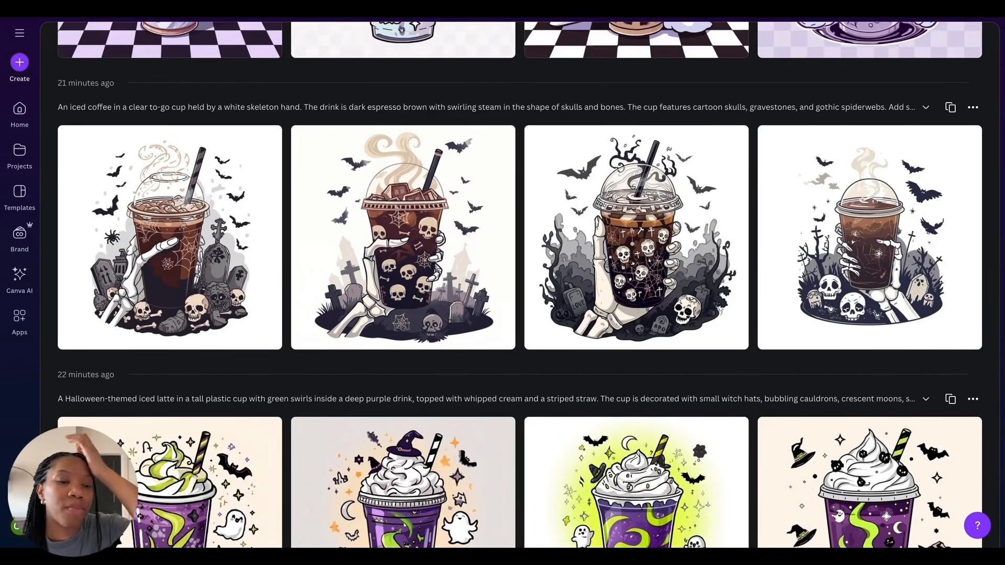
scroll(302, 113, "up", 15)
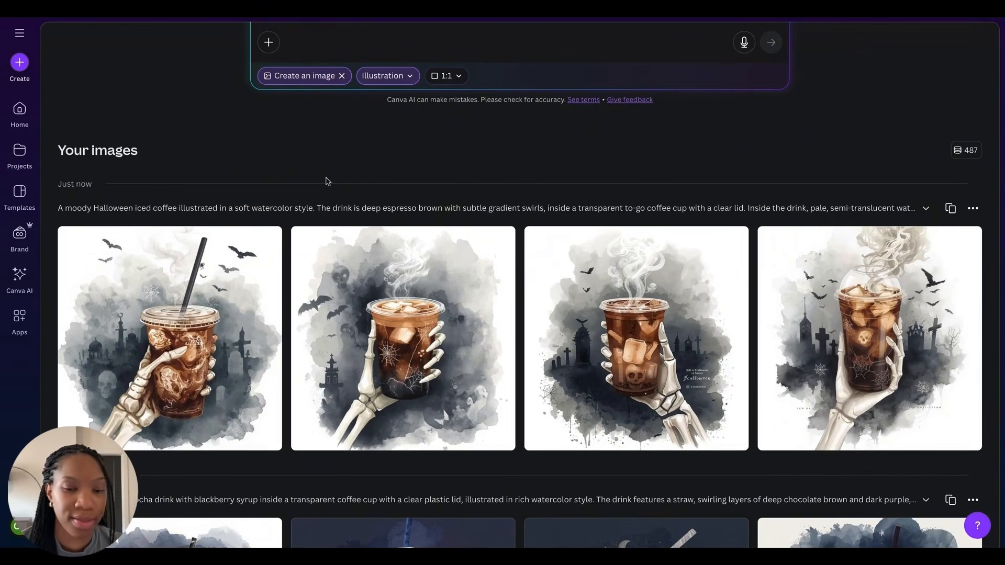
Step: Scroll through the whole history of generated Halloween coffee images and return to the top of the list
scroll(309, 290, "down", 3)
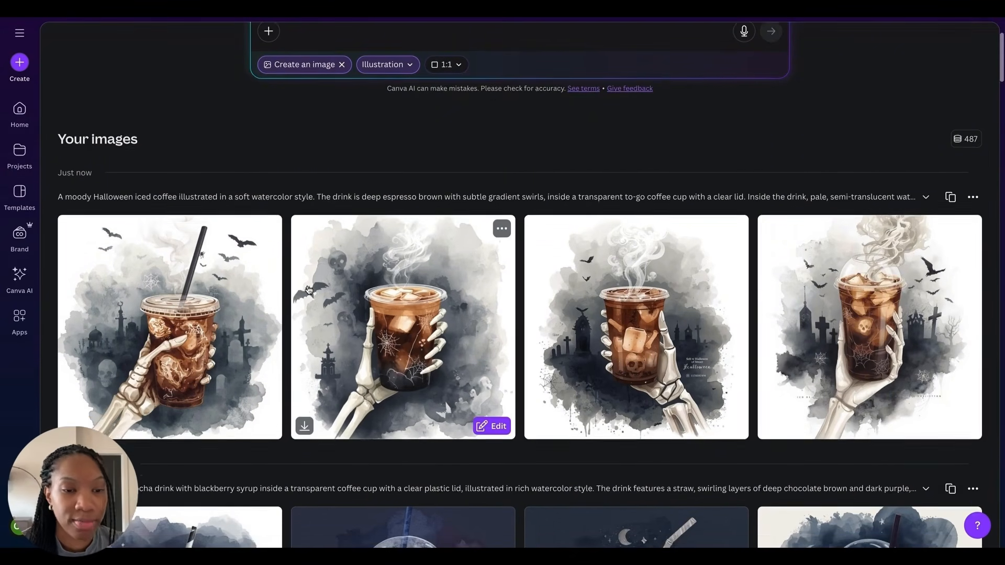
scroll(309, 290, "down", 5)
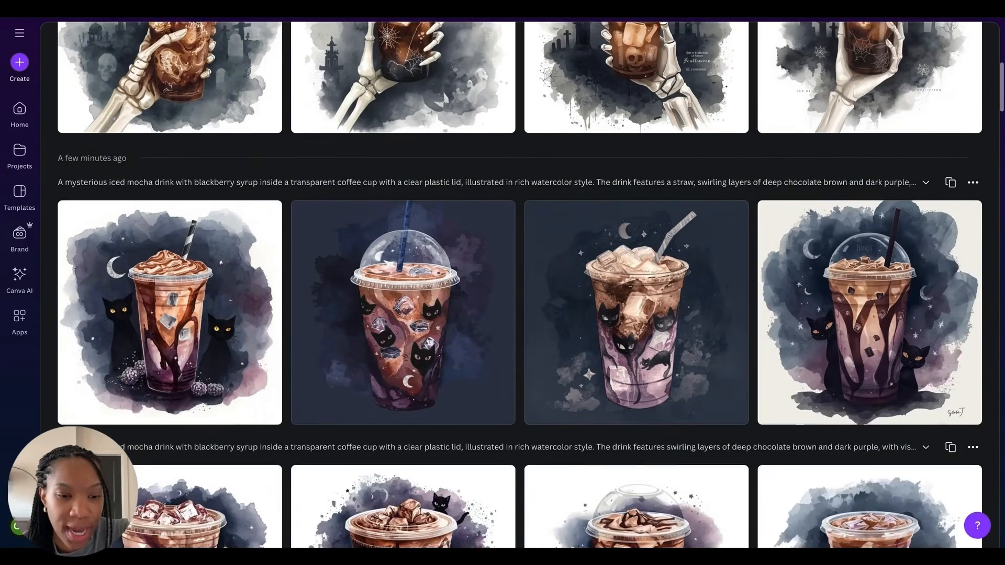
scroll(403, 235, "down", 3)
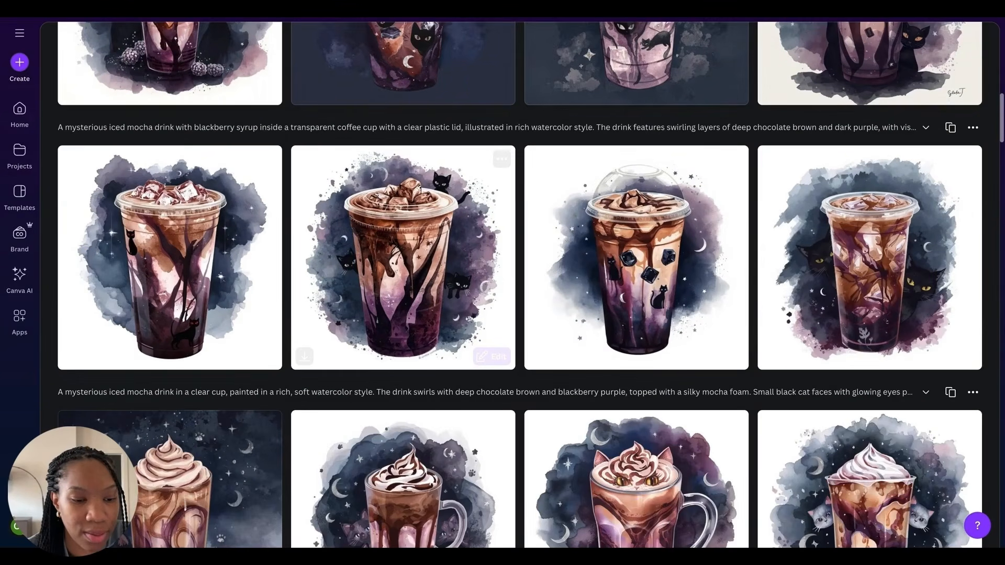
scroll(403, 235, "down", 15)
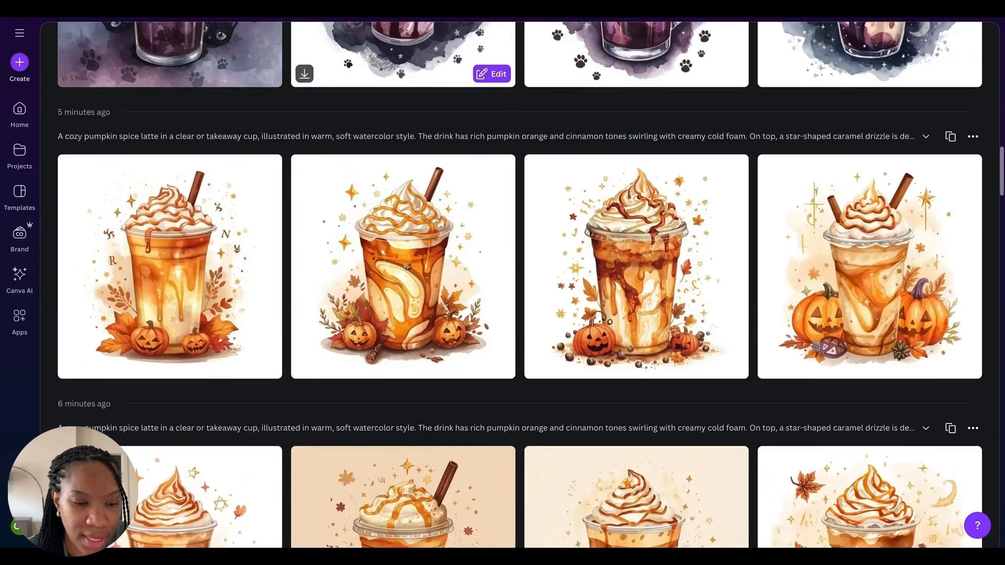
scroll(520, 283, "down", 8)
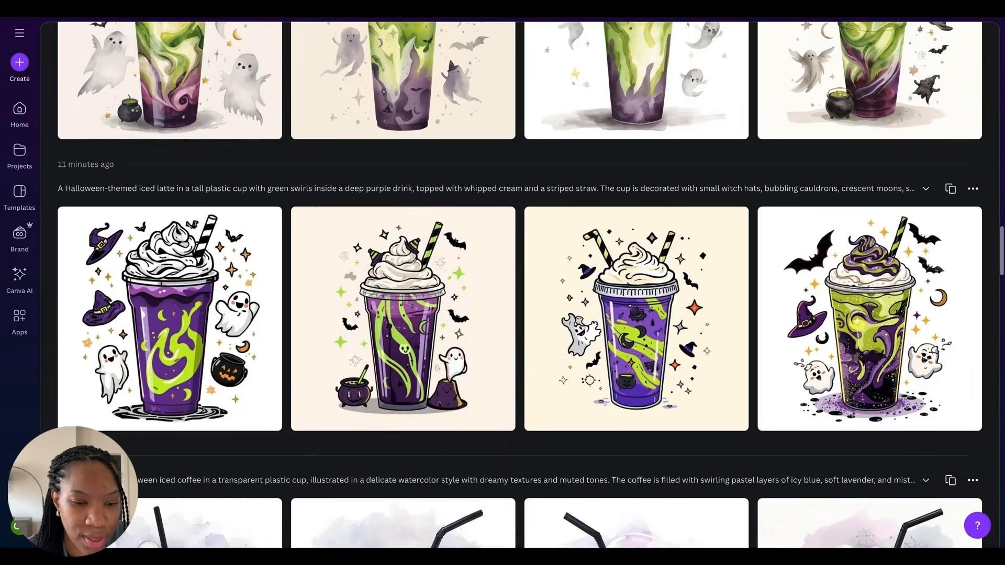
scroll(403, 235, "down", 12)
scroll(403, 262, "up", 10)
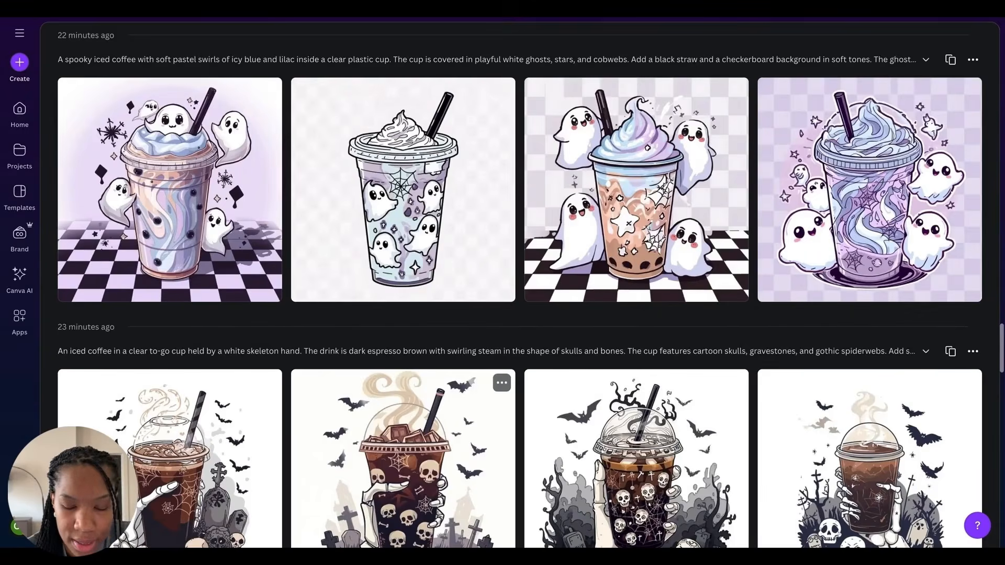
scroll(418, 210, "up", 5)
left_click(419, 198)
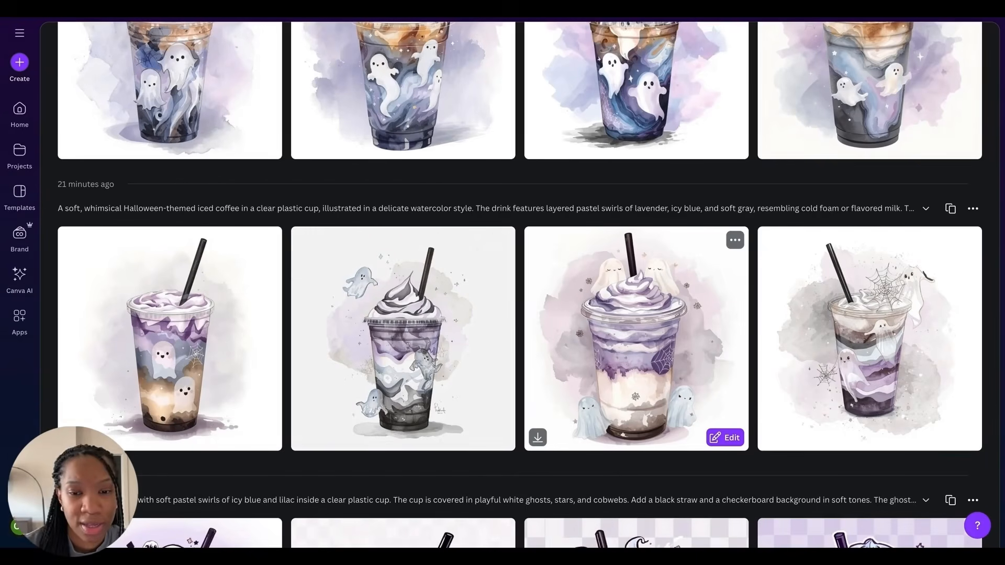
scroll(547, 278, "up", 10)
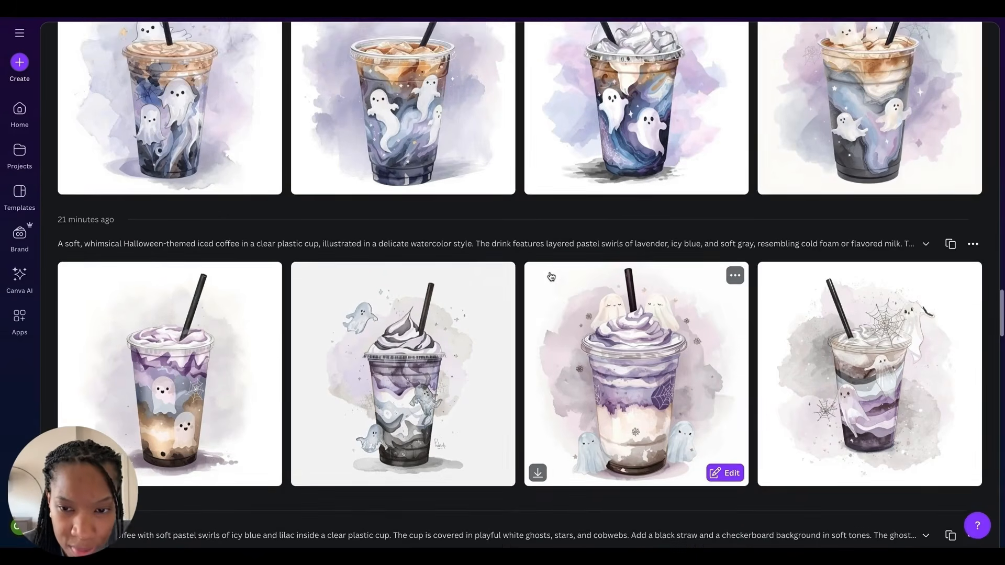
mouse_move(773, 257)
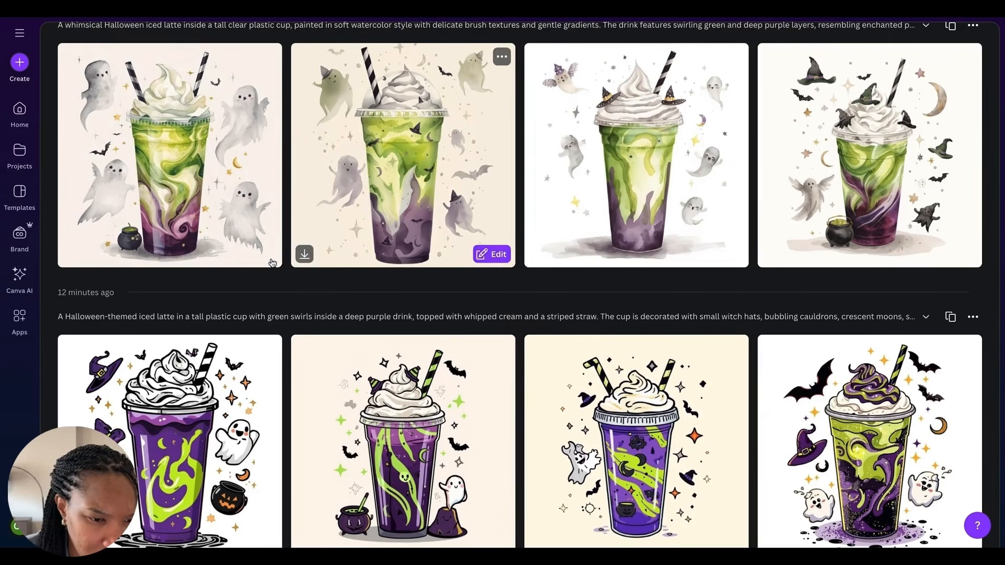
scroll(71, 254, "up", 10)
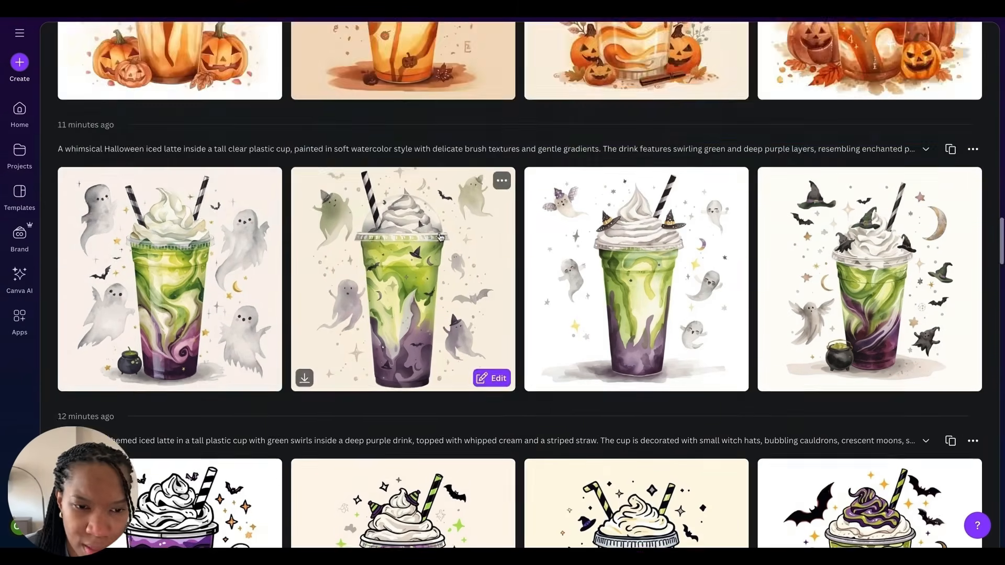
scroll(453, 101, "up", 3)
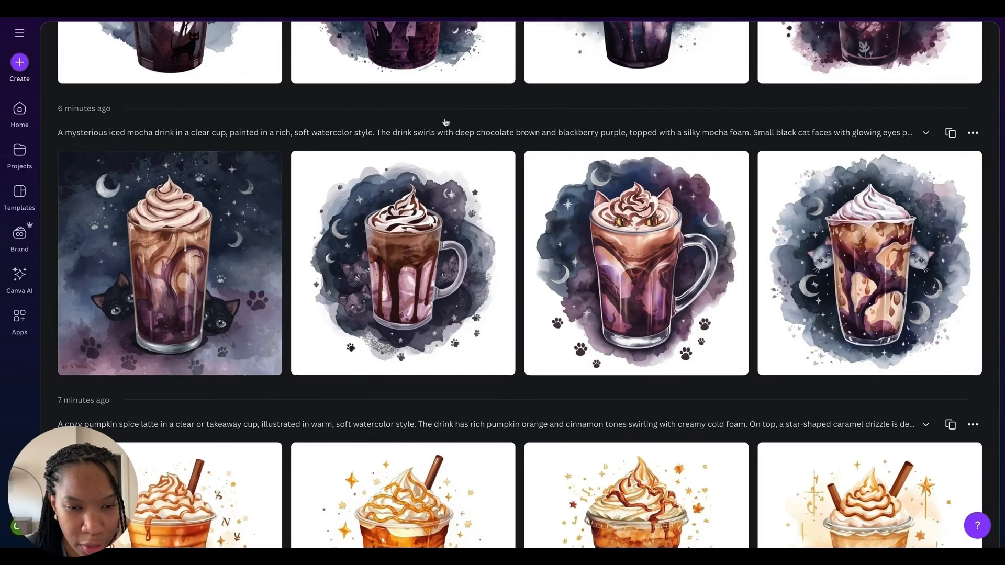
scroll(491, 263, "up", 6)
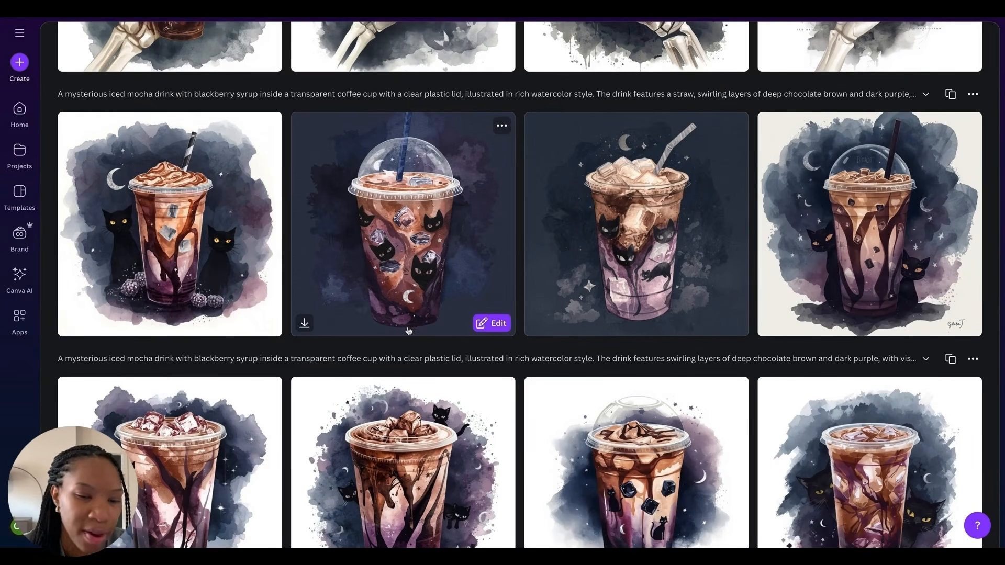
scroll(416, 286, "up", 15)
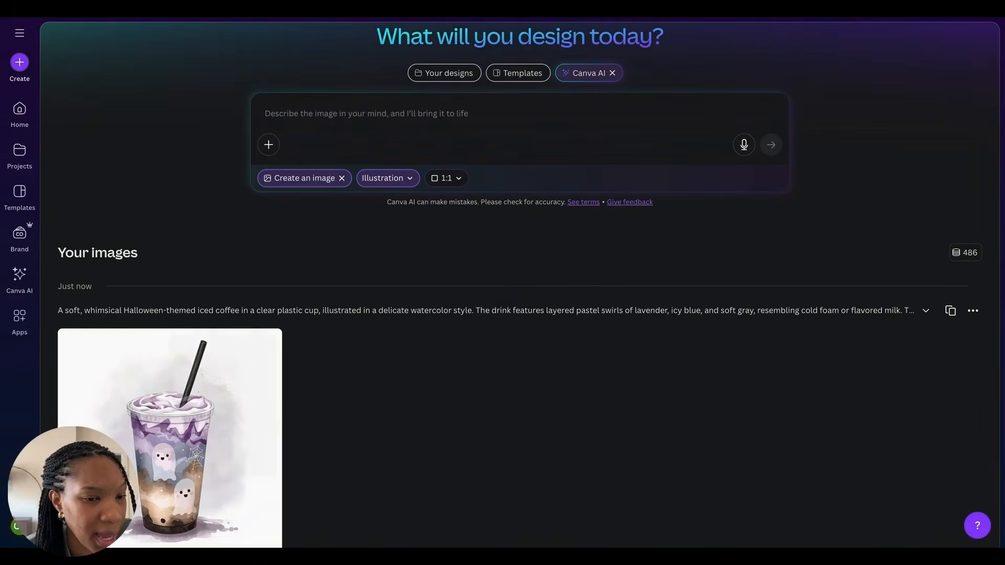
Step: Create a new custom-size design of 3500 × 4000 px and upload the generated coffee images into its coffee folder
left_click(19, 62)
left_click(170, 358)
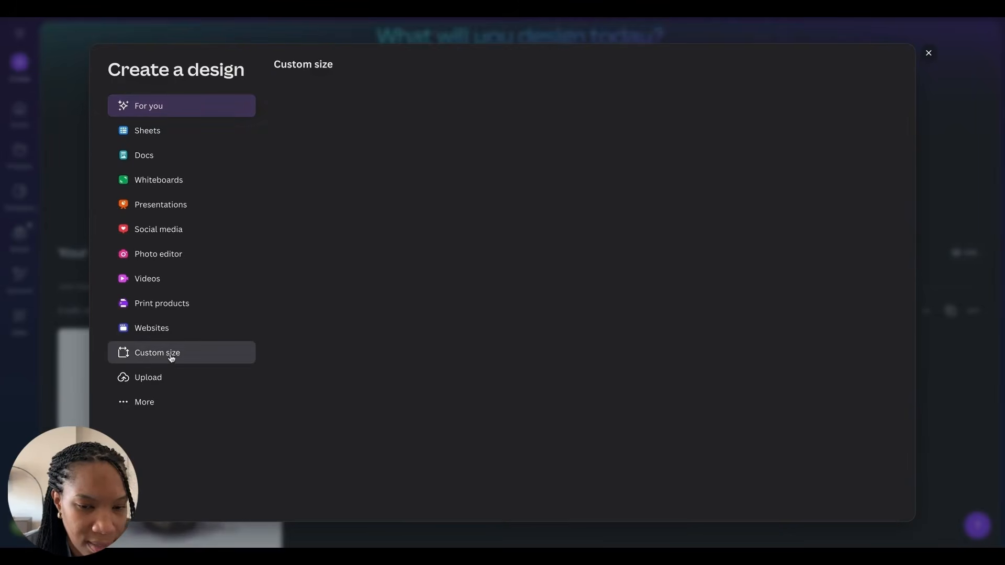
type("3500")
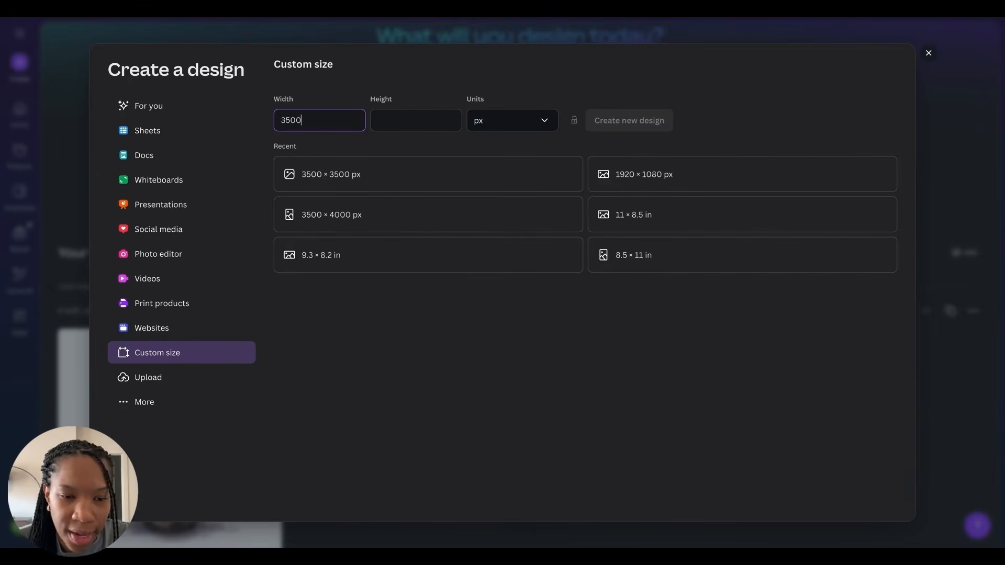
left_click(417, 119)
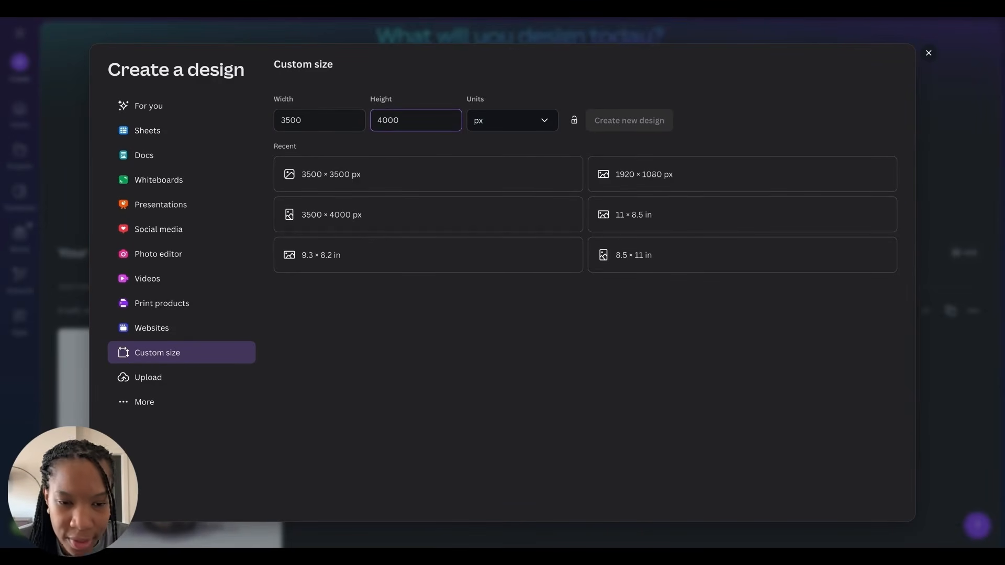
left_click(639, 124)
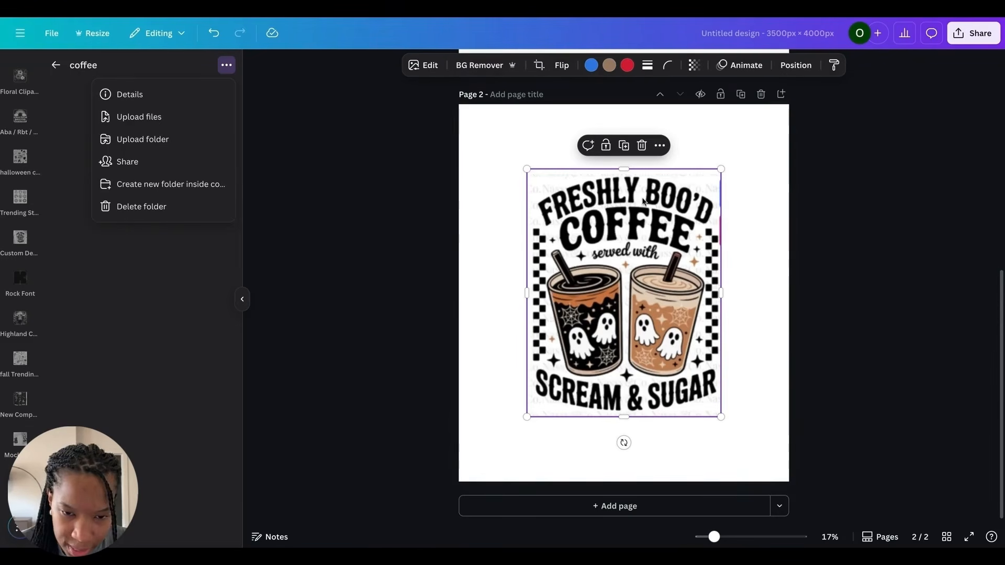
left_click(141, 124)
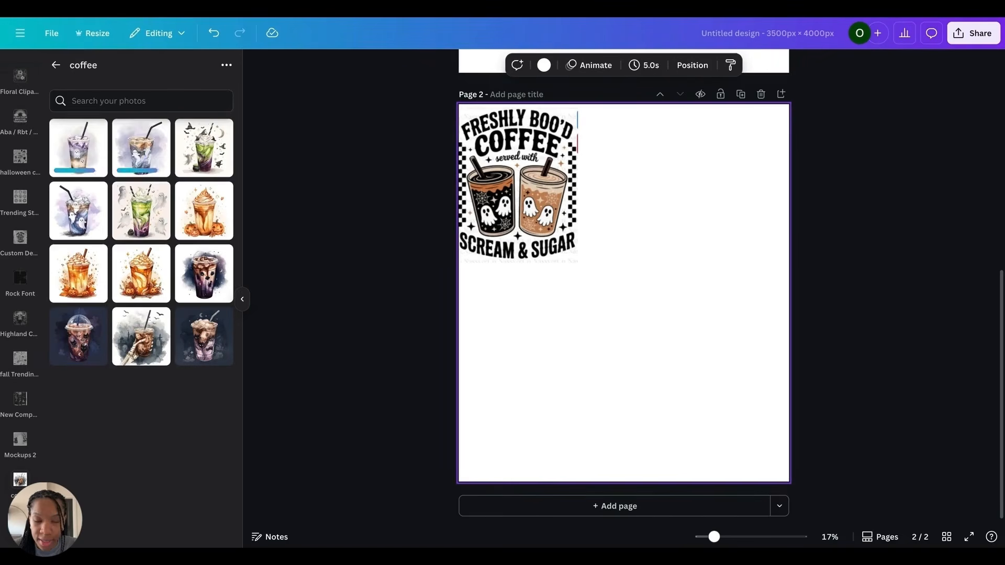
Step: Add a paragraph text box and position the headline text just below the Freshly Boo'd reference graphic
key("t")
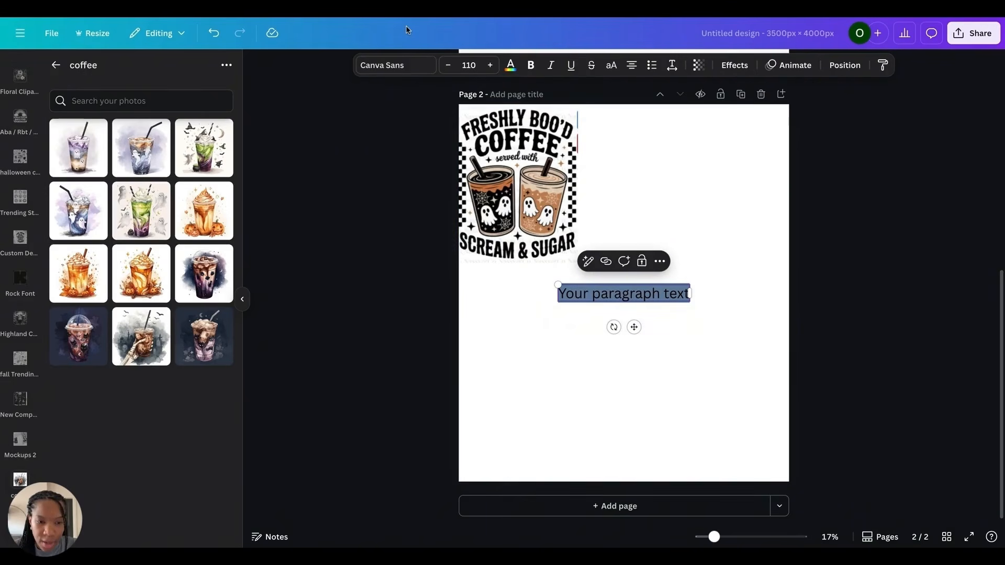
left_click(402, 73)
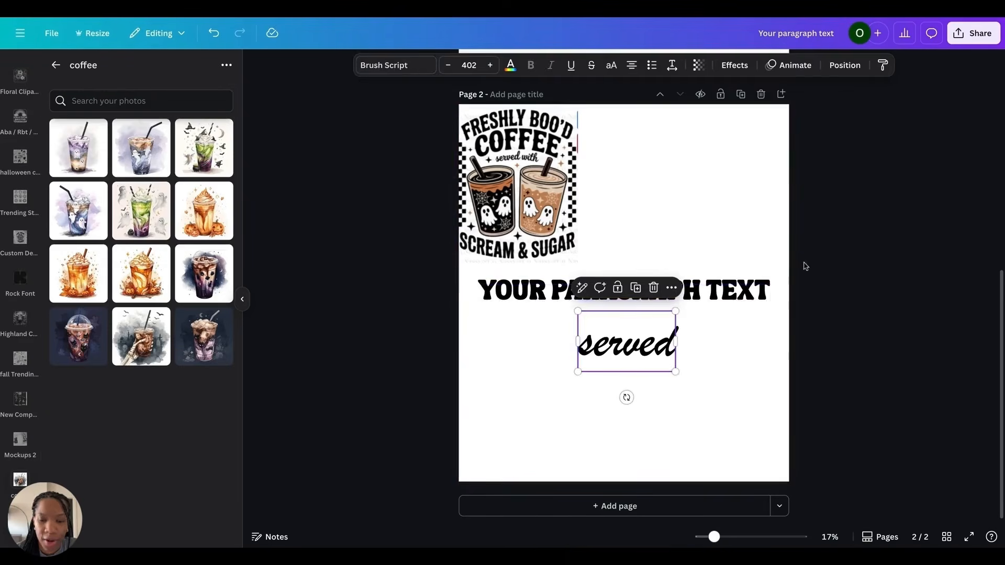
left_click(694, 296)
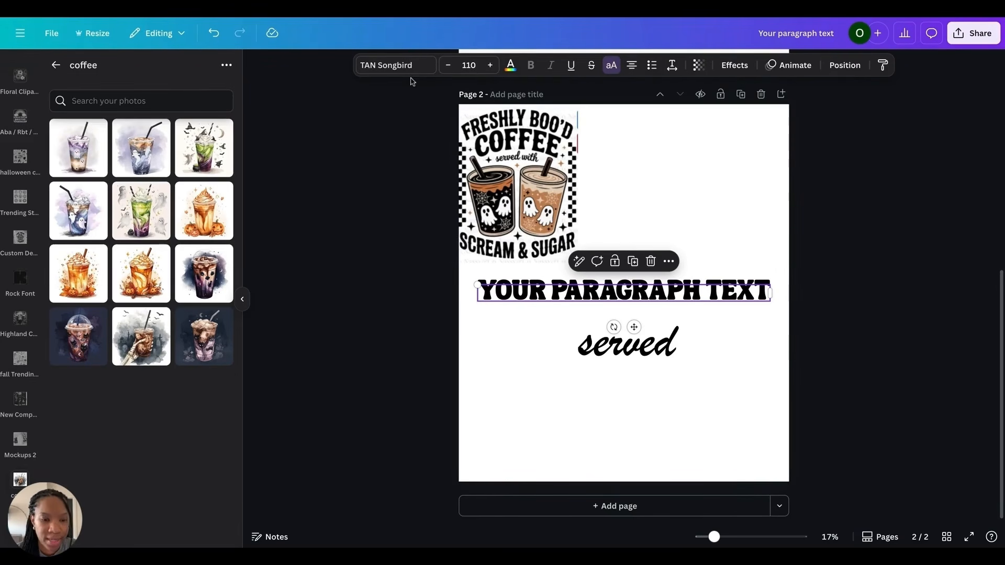
left_click(597, 343)
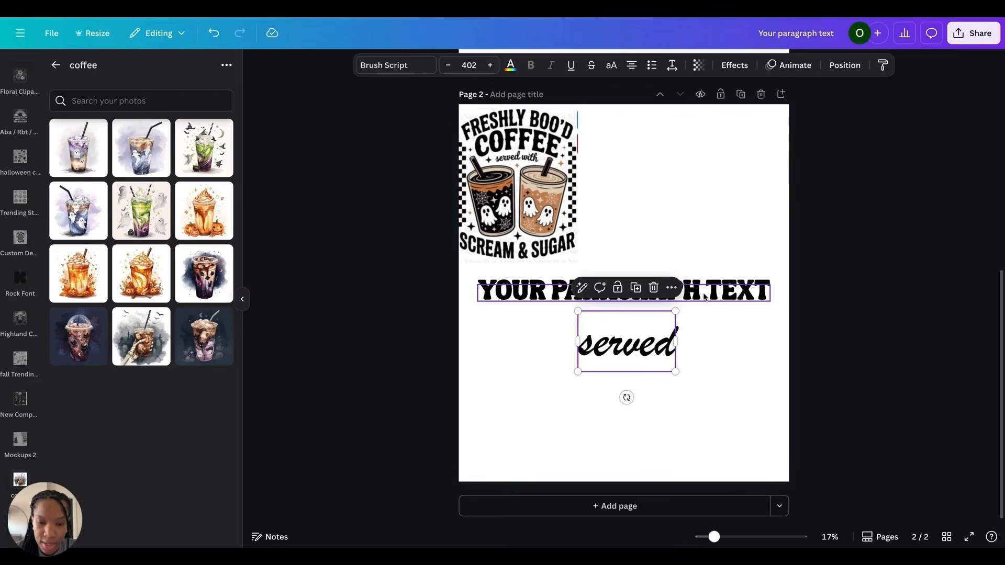
left_click_drag(715, 290, 707, 276)
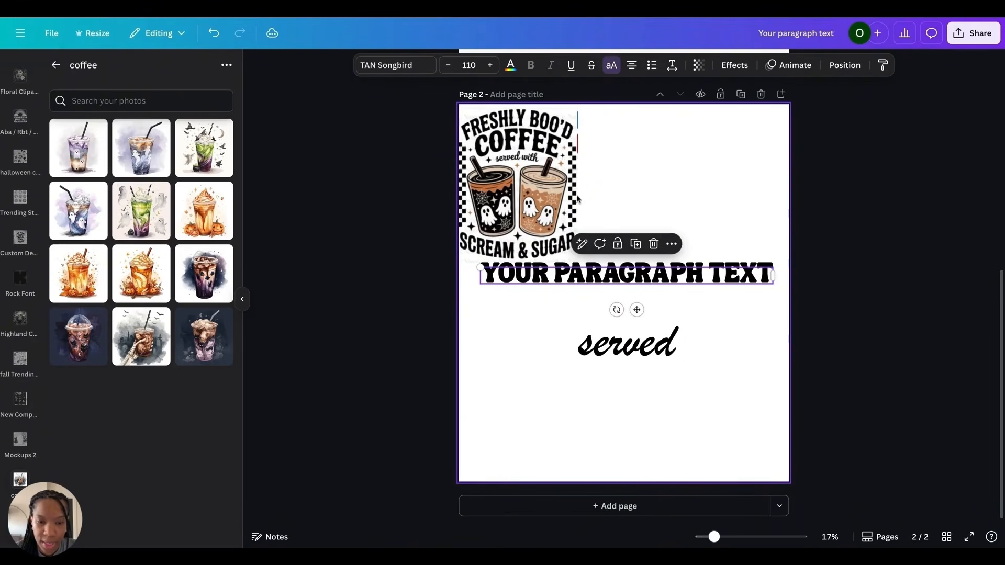
Step: Shrink the Freshly Boo'd reference graphic into the top-left corner, then move the headline up and the 'served' text to the top right
left_click(572, 225)
left_click_drag(576, 259, 527, 178)
left_click_drag(486, 165, 494, 161)
left_click_drag(607, 274, 604, 205)
left_click_drag(629, 333, 737, 121)
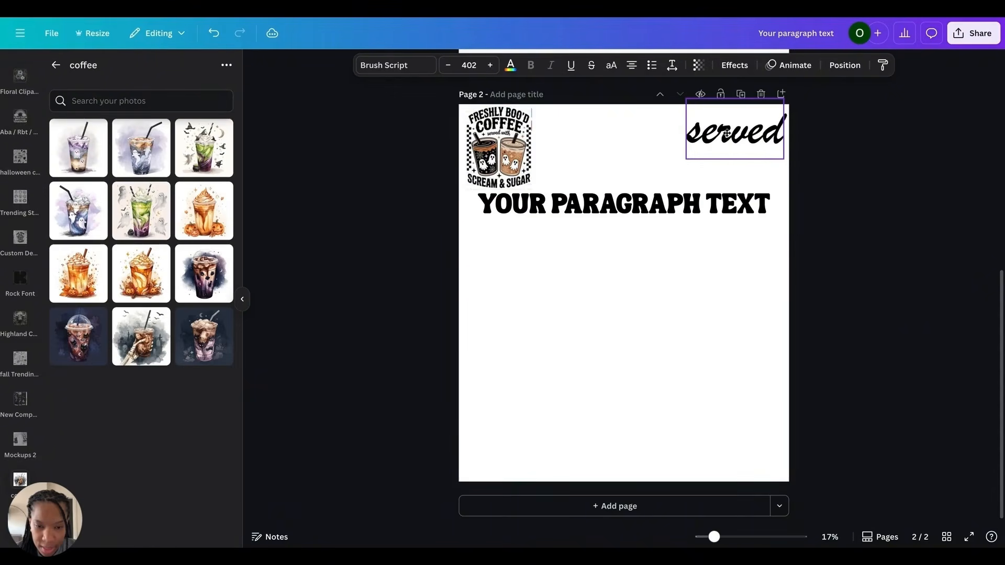
Step: Place ghost iced coffee images from the coffee folder on the page, keeping two ghost cups side by side
left_click_drag(513, 317, 215, 309)
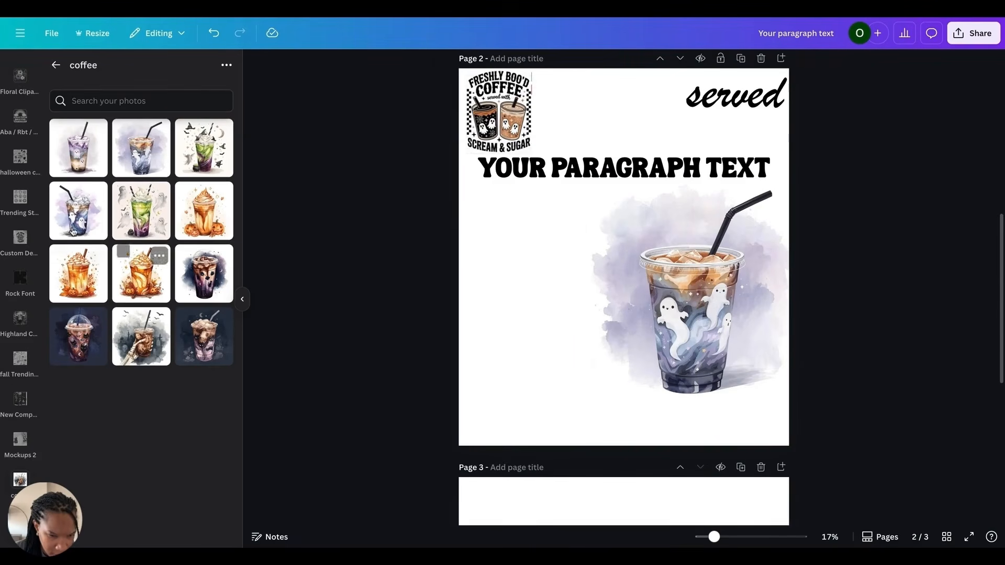
left_click(89, 166)
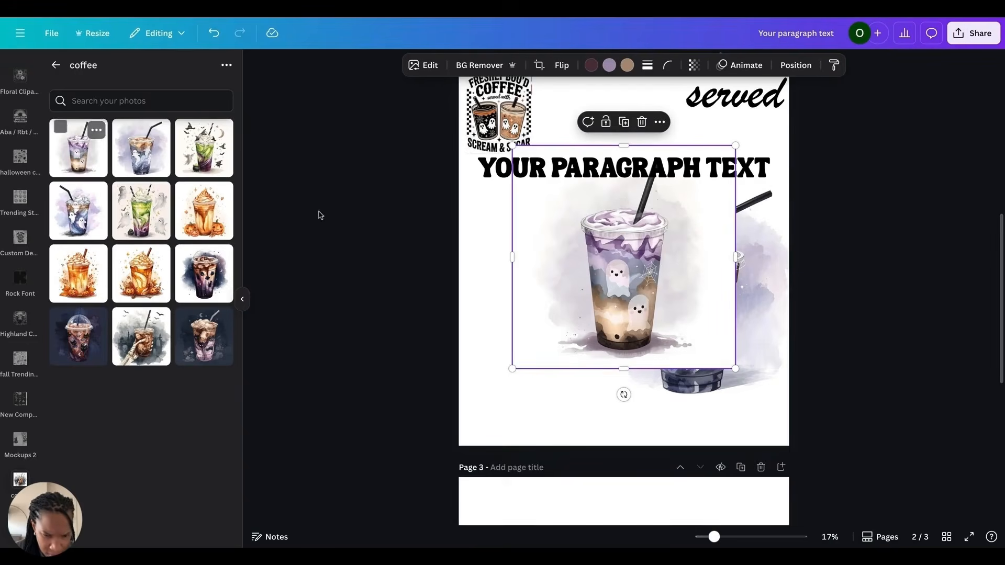
left_click_drag(602, 293, 495, 325)
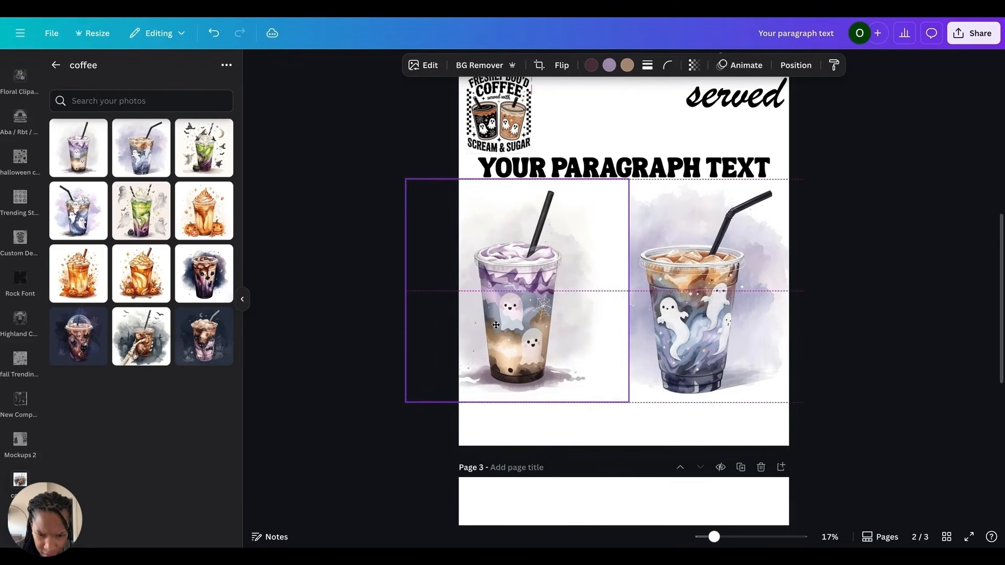
left_click_drag(495, 325, 496, 325)
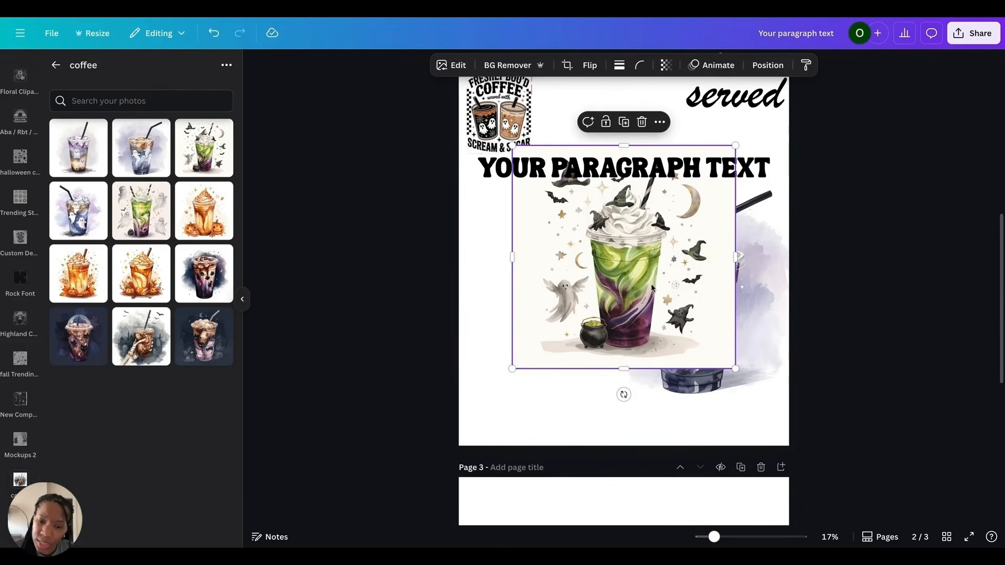
left_click_drag(654, 289, 594, 327)
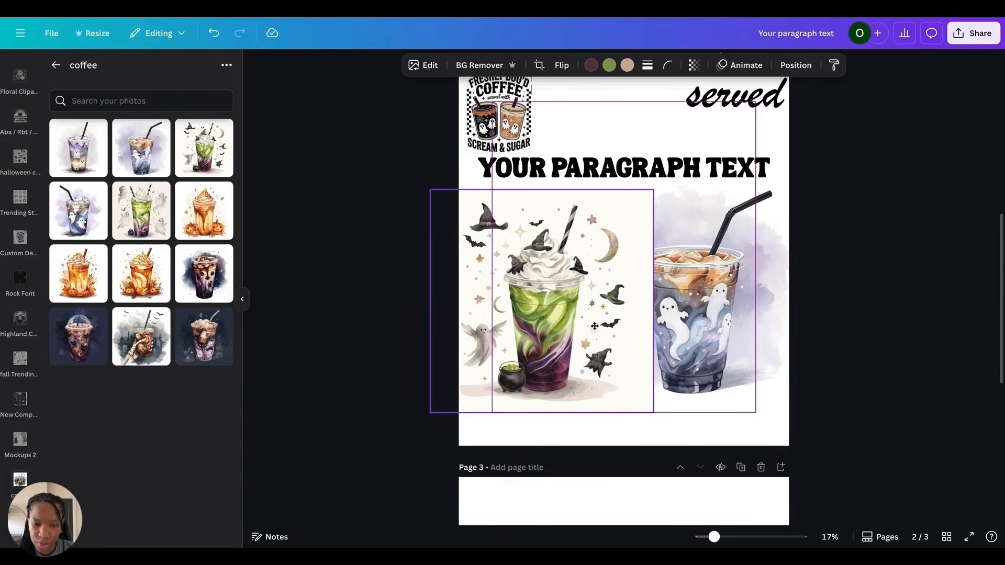
left_click_drag(594, 326, 606, 326)
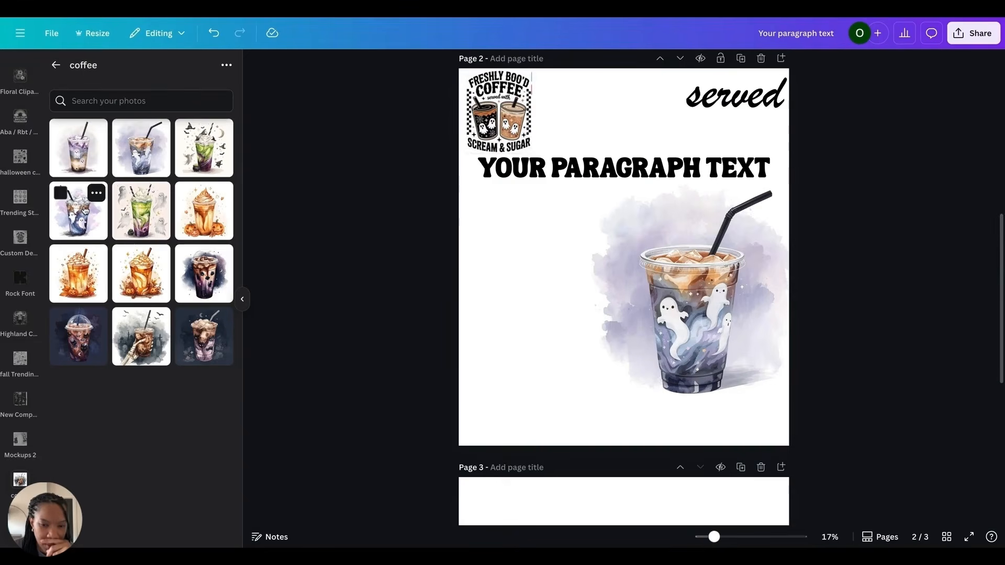
left_click(79, 209)
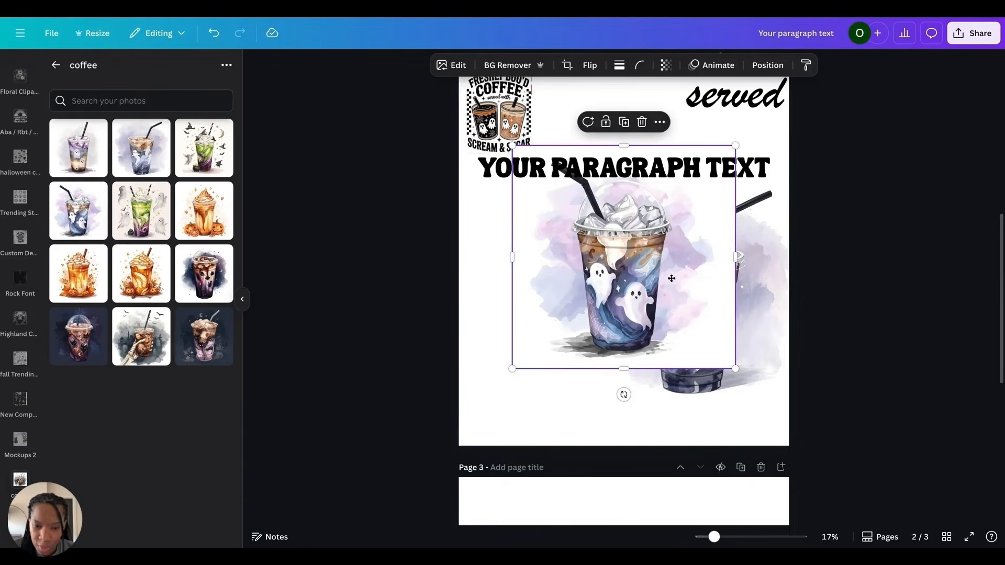
left_click_drag(668, 278, 630, 303)
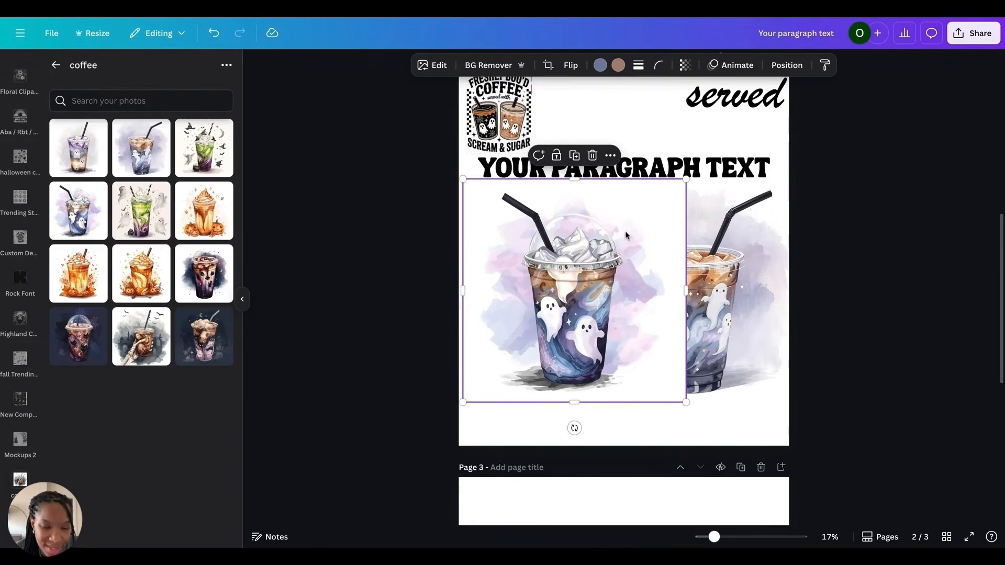
Step: Remove the backgrounds of both ghost cups with BG Remover, shift the right cup, and tilt the left cup slightly
left_click(497, 67)
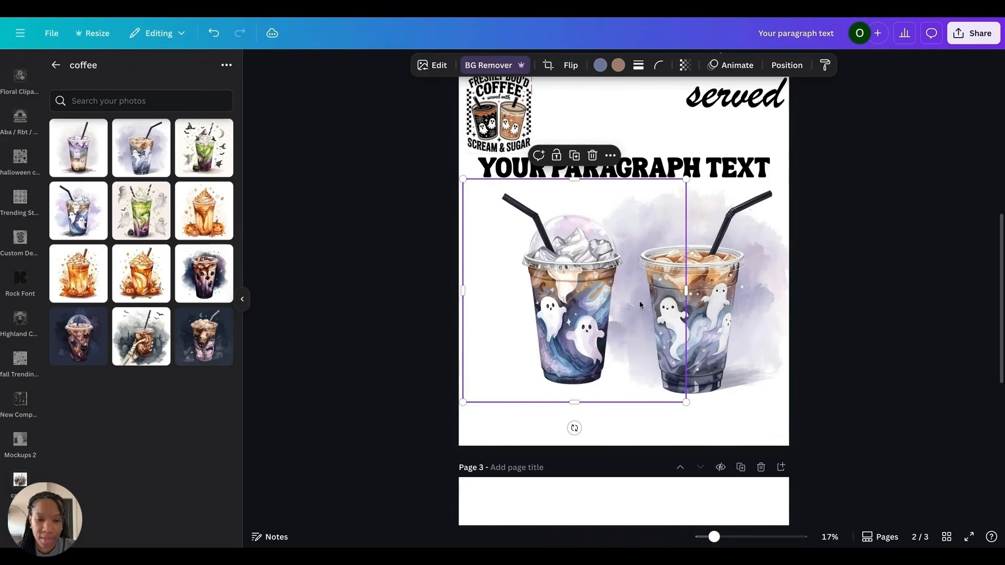
left_click(712, 314)
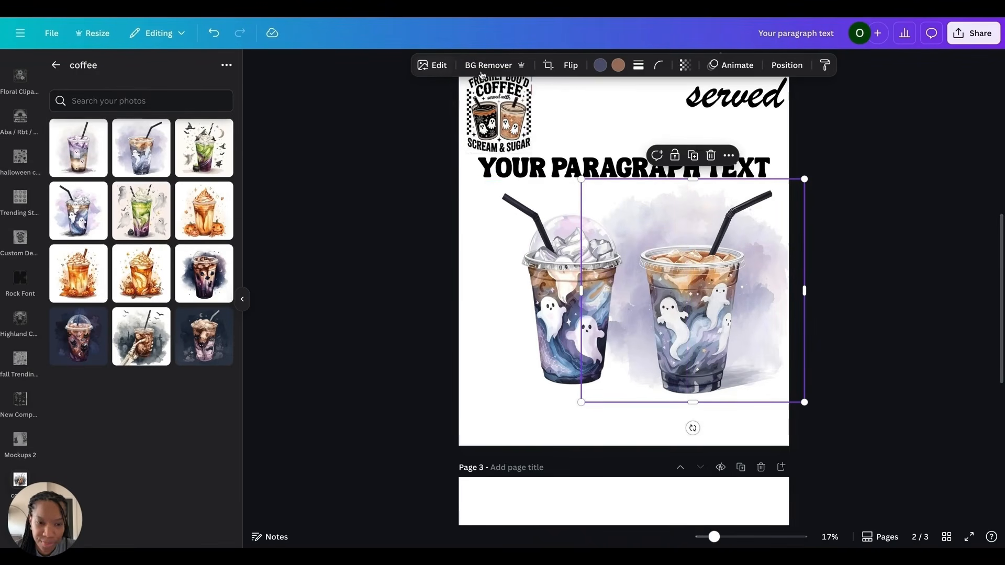
left_click(489, 66)
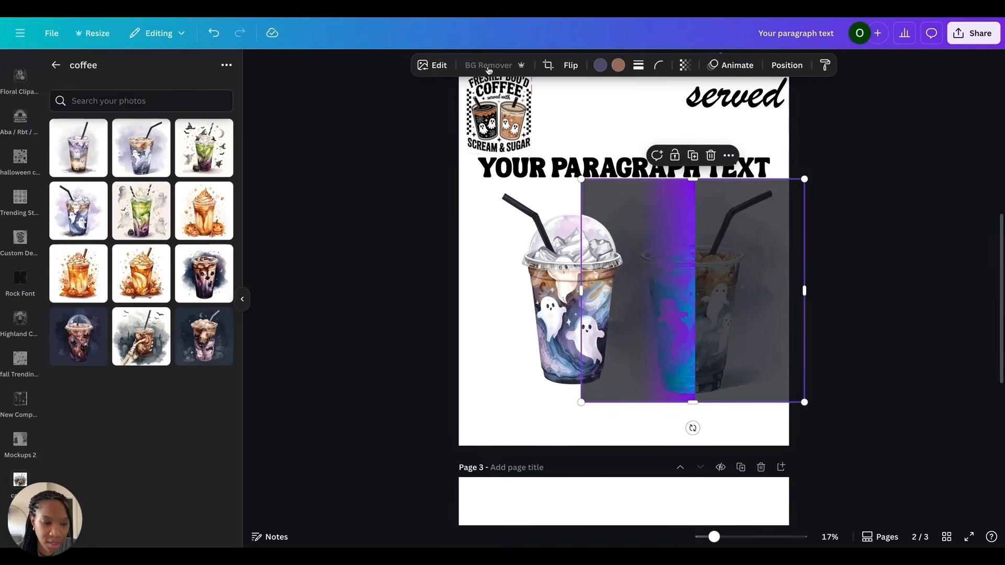
left_click_drag(720, 321, 638, 303)
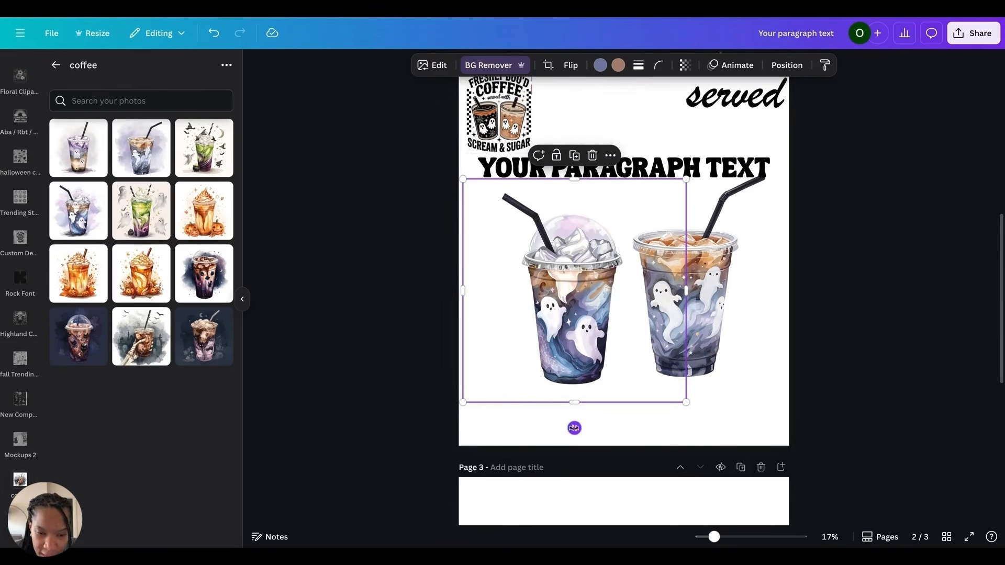
left_click_drag(569, 425, 592, 424)
left_click(712, 356)
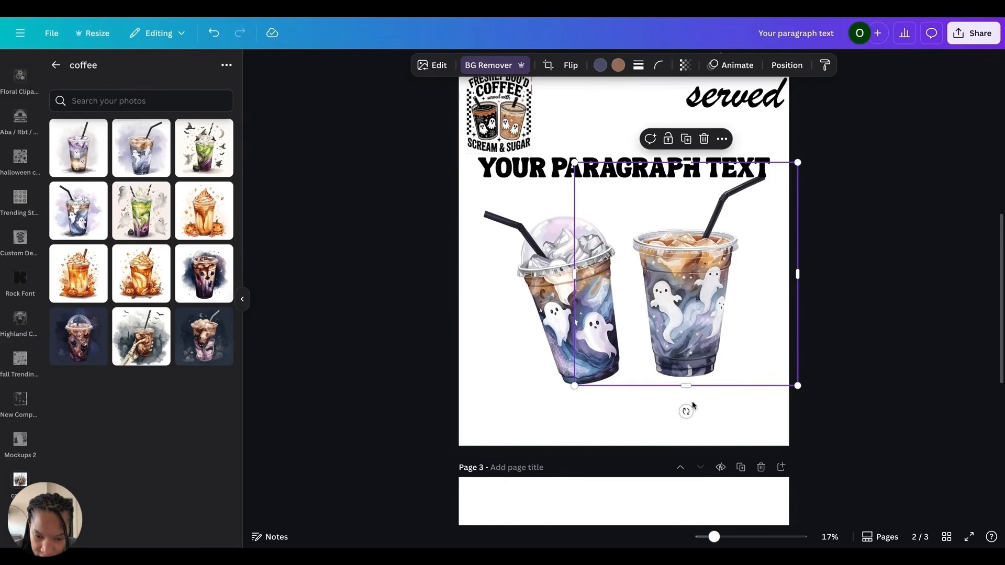
Step: Tilt the right ghost cup slightly and reposition it next to the left cup
left_click_drag(686, 412, 667, 411)
left_click_drag(674, 356, 660, 365)
mouse_move(837, 297)
left_mouse_down()
mouse_move(725, 309)
mouse_move(659, 340)
left_mouse_up()
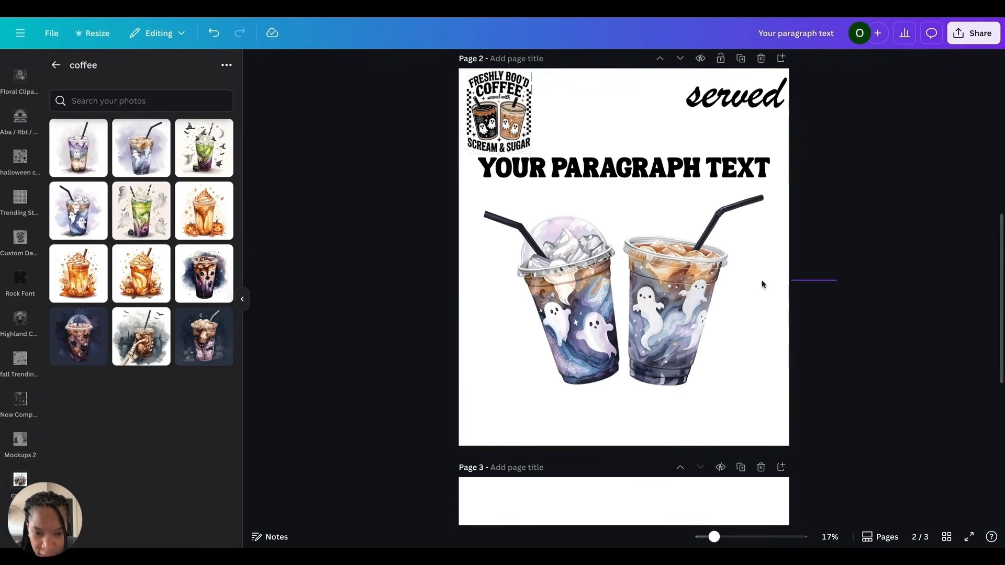
Step: Select both ghost cups together, scale them down, and center them below the headline
left_click_drag(762, 284, 824, 440)
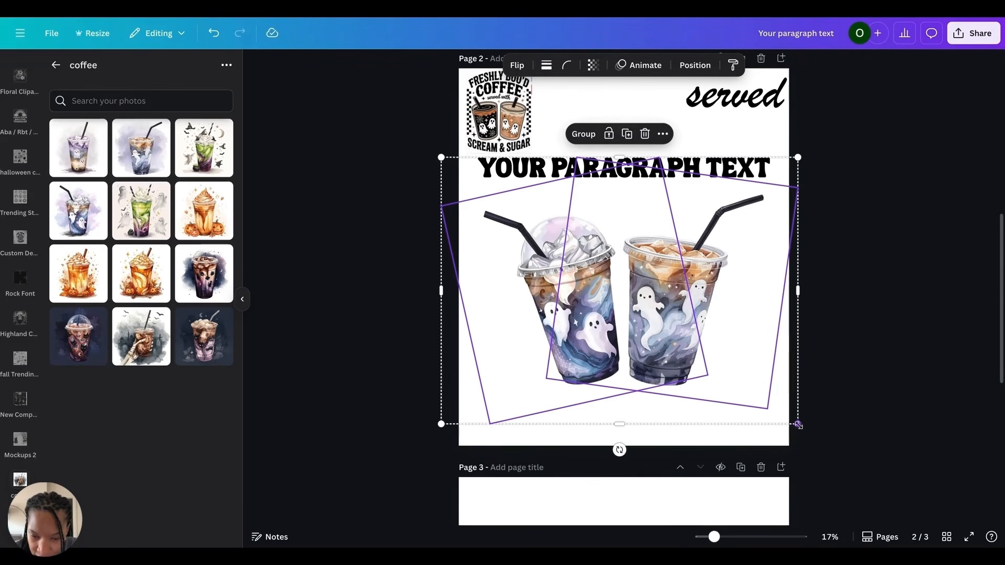
left_click_drag(797, 423, 713, 360)
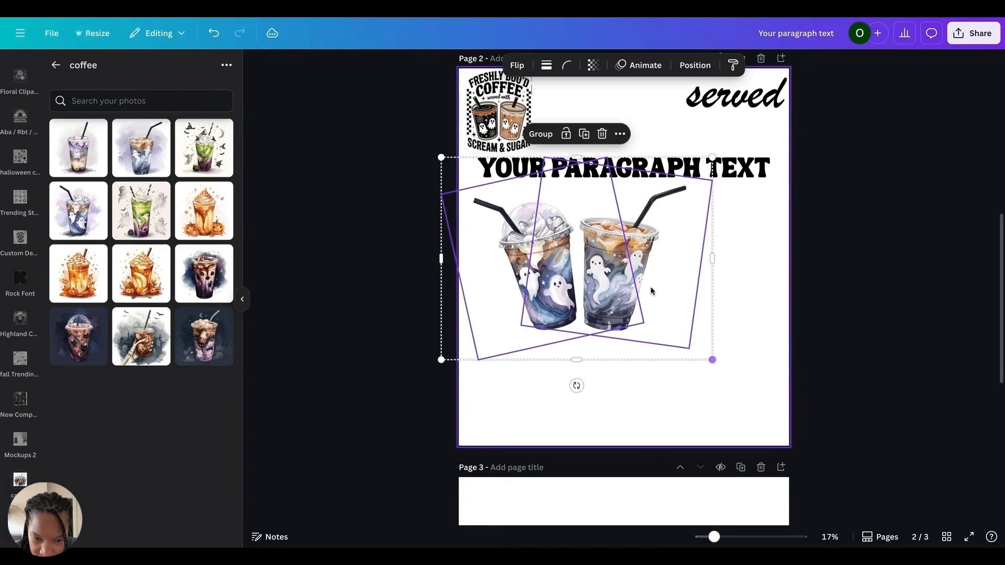
left_click_drag(651, 291, 693, 299)
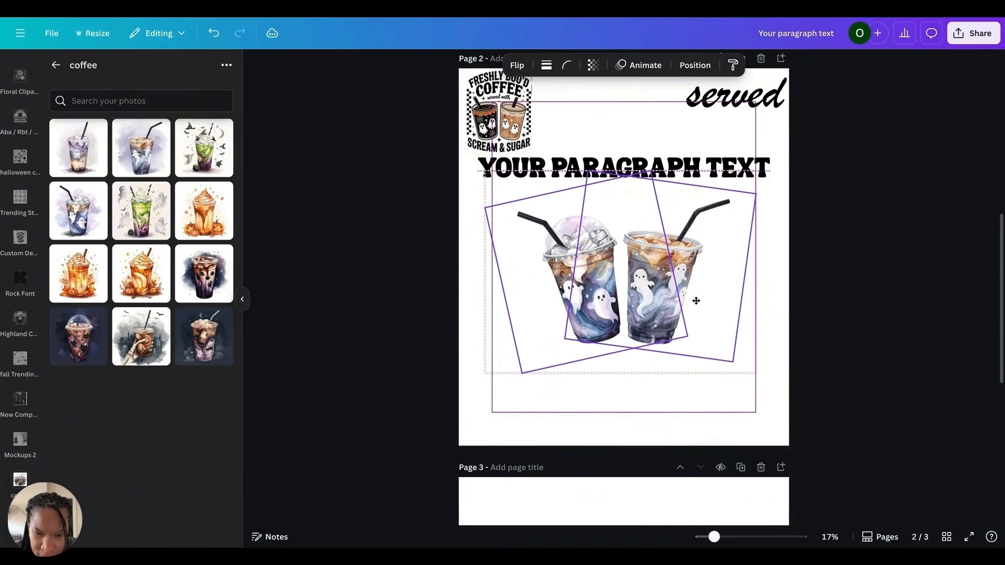
left_click(858, 282)
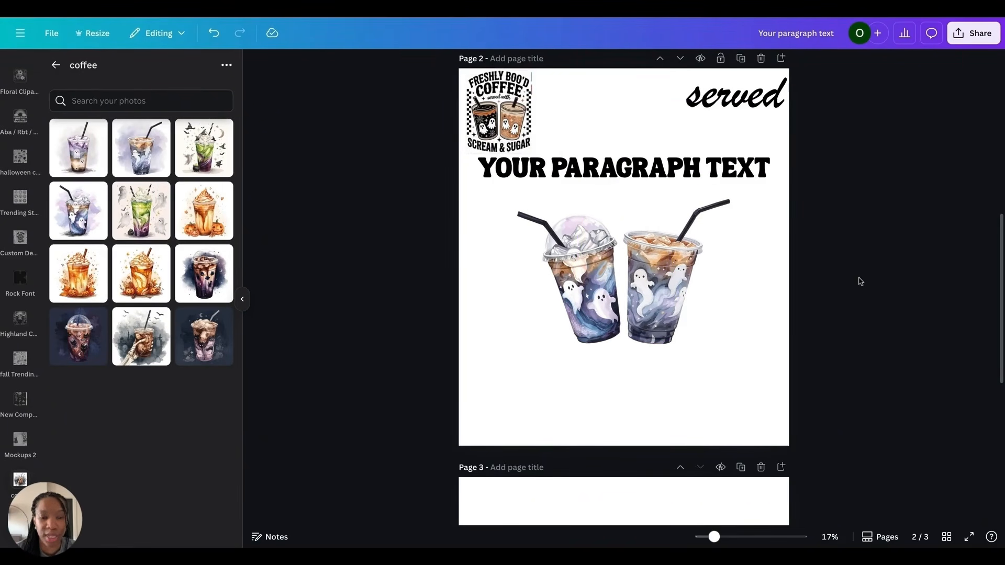
Step: Switch to ChatGPT, review its Halloween coffee sayings, and highlight 'Mornings Are a Real Nightmare Without Coffee'
scroll(882, 299, "down", 1)
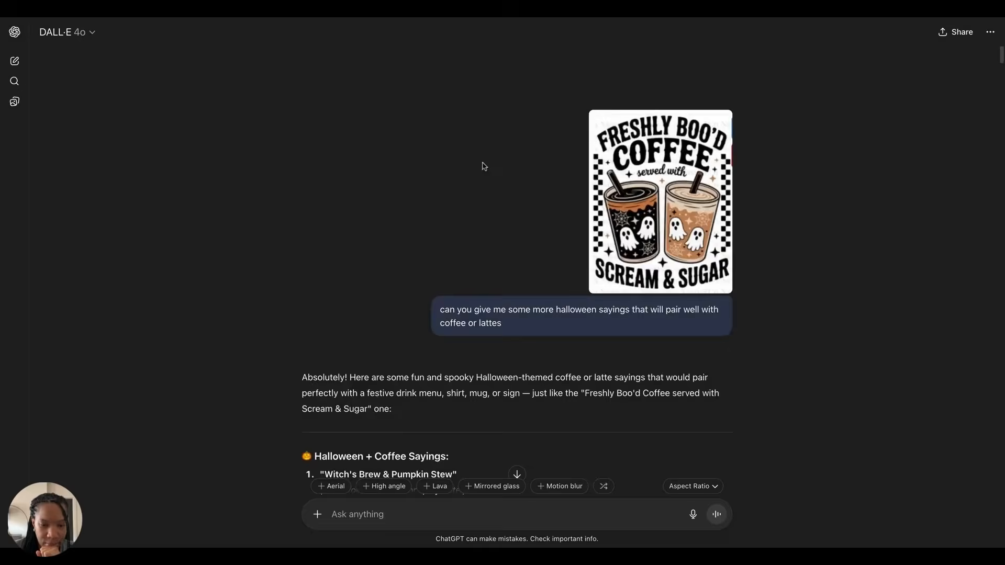
scroll(485, 164, "down", 6)
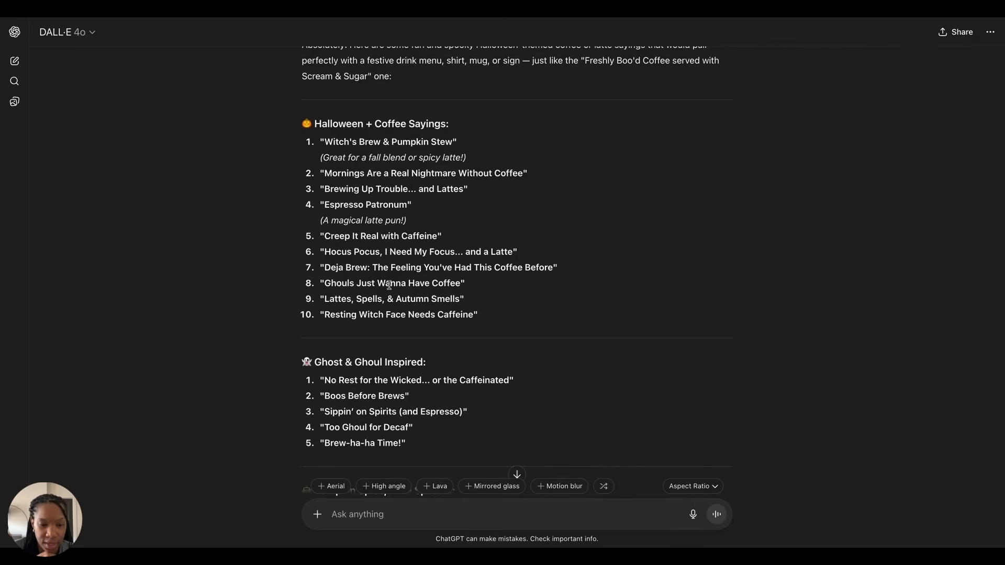
left_click_drag(324, 173, 520, 176)
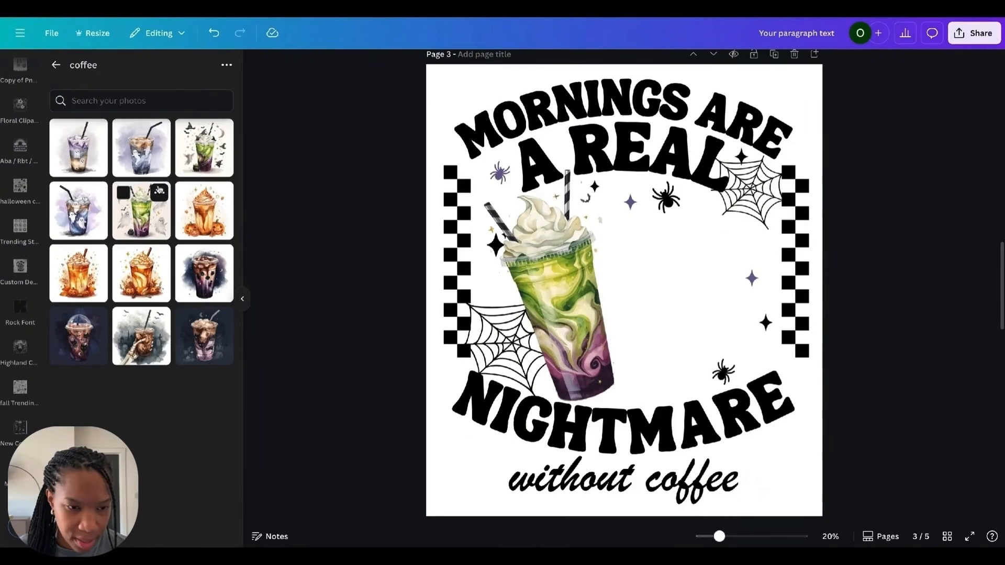
Step: Add the green witch iced coffee image to the Mornings Are a Real Nightmare design, remove its background, and shift it
left_click(204, 149)
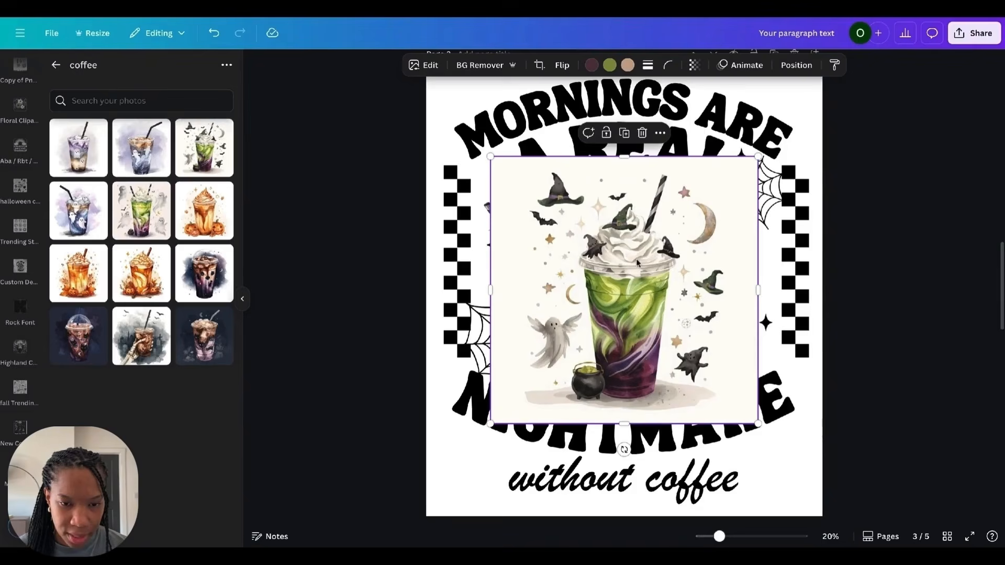
left_click(478, 66)
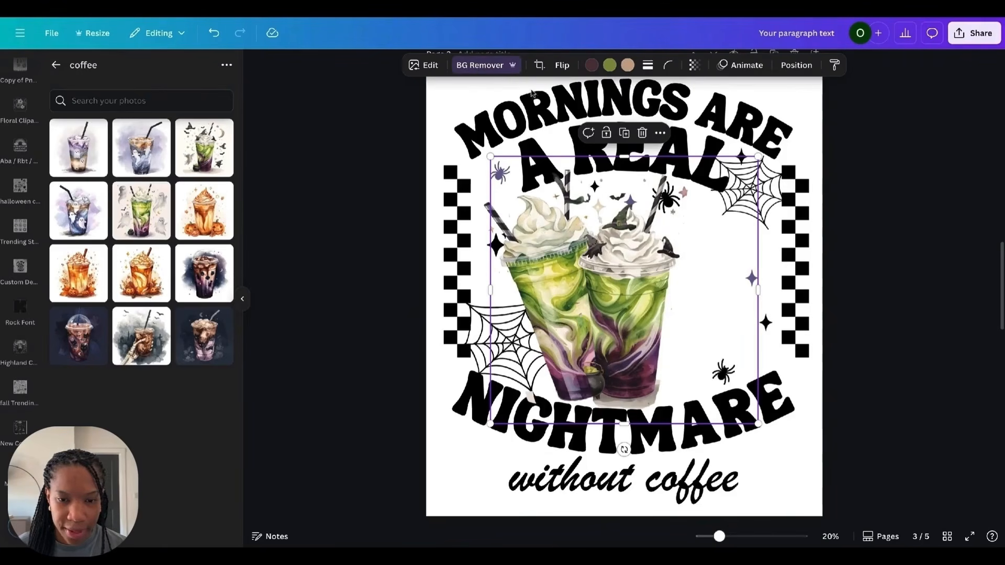
left_click_drag(587, 272, 616, 286)
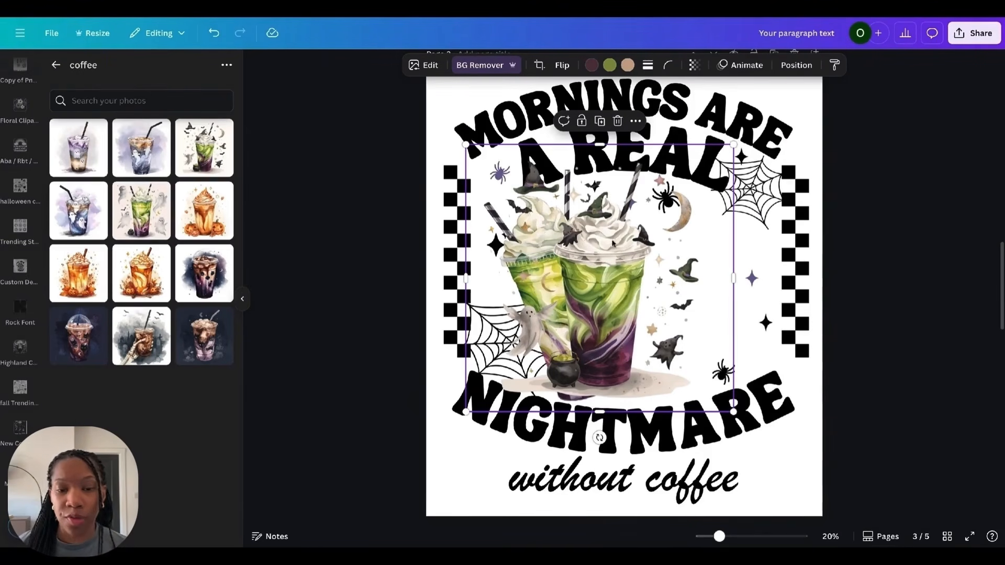
Step: With the background eraser at brush size 66, erase the hats, bats, stars and ghost around the green cup
left_click(480, 65)
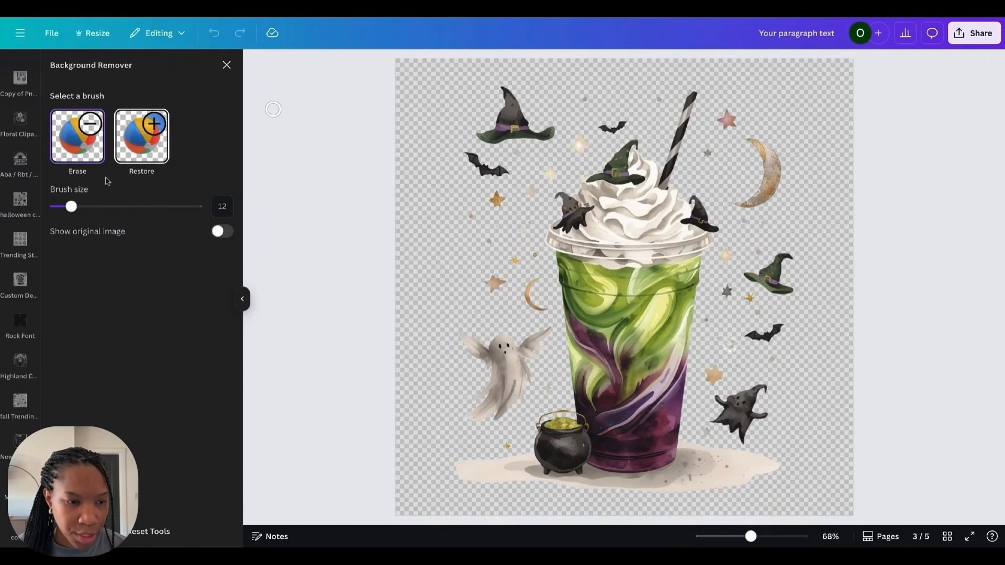
left_click_drag(71, 206, 148, 206)
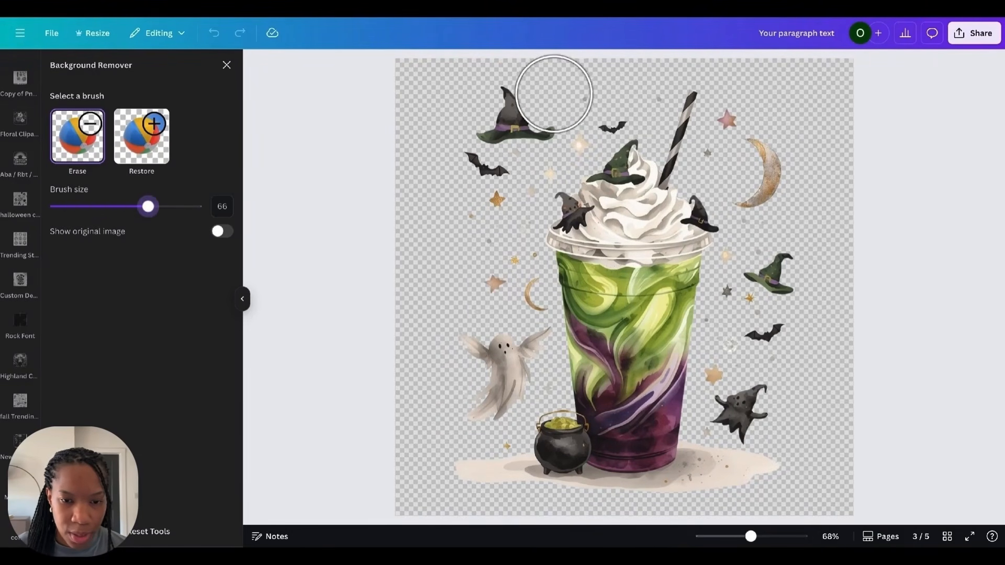
mouse_move(556, 89)
left_mouse_down()
mouse_move(506, 146)
mouse_move(508, 88)
mouse_move(491, 122)
mouse_move(480, 218)
mouse_move(511, 295)
mouse_move(504, 400)
left_mouse_up()
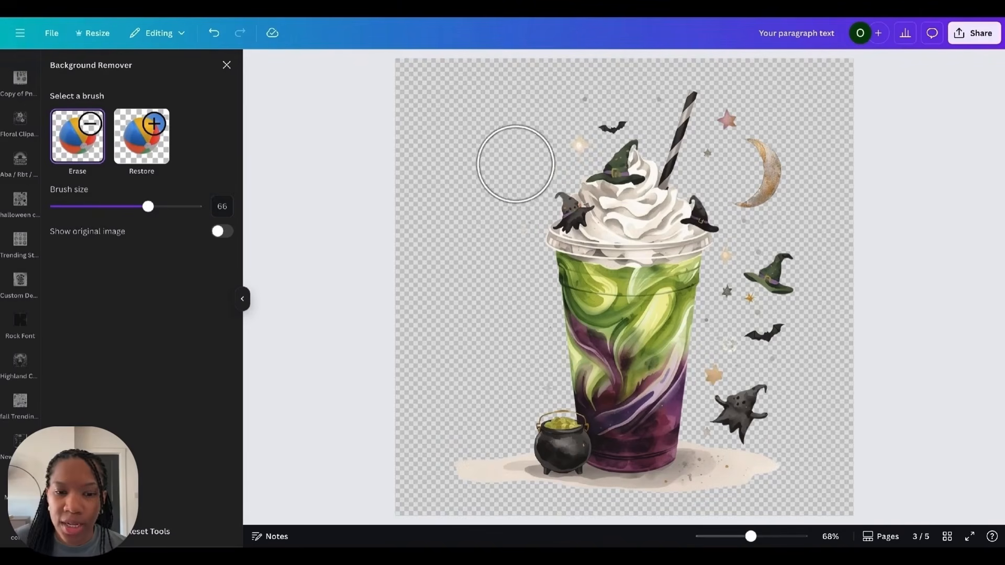
left_click_drag(523, 159, 600, 99)
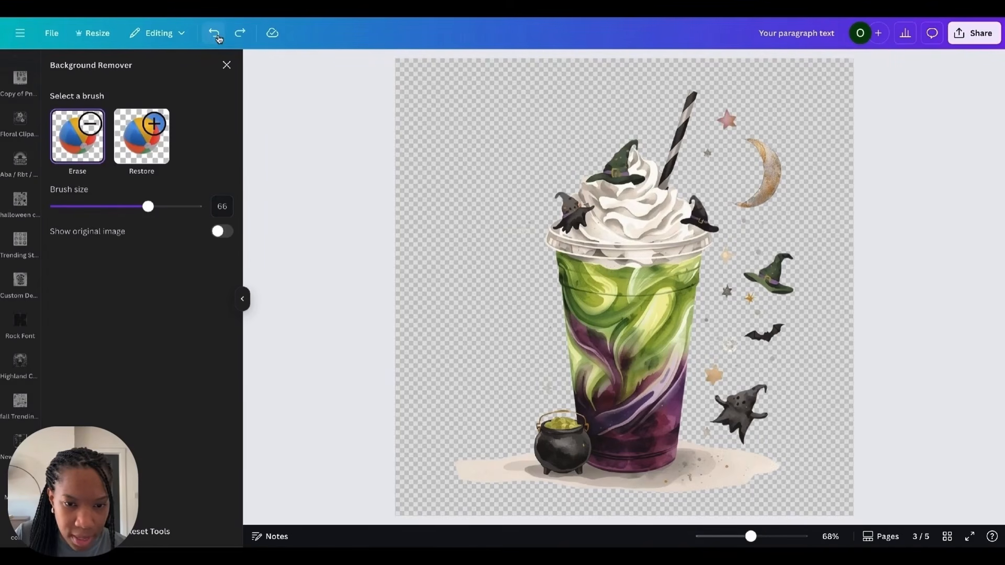
mouse_move(556, 139)
left_mouse_down()
mouse_move(564, 84)
mouse_move(756, 89)
mouse_move(761, 122)
mouse_move(735, 140)
mouse_move(774, 281)
mouse_move(771, 318)
mouse_move(747, 278)
mouse_move(743, 286)
mouse_move(735, 388)
mouse_move(757, 482)
mouse_move(712, 466)
left_mouse_up()
Step: Set the eraser brush to 17, zoom in, and erase the ground shadow around the cup and cauldron, then close the eraser
left_click_drag(148, 206, 95, 208)
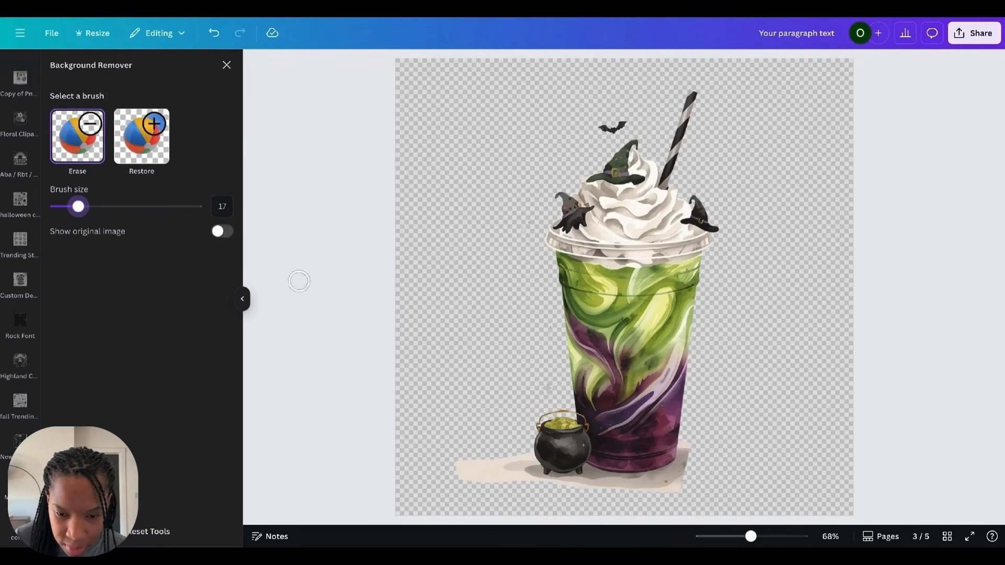
left_click_drag(759, 539, 772, 537)
scroll(743, 330, "down", 6)
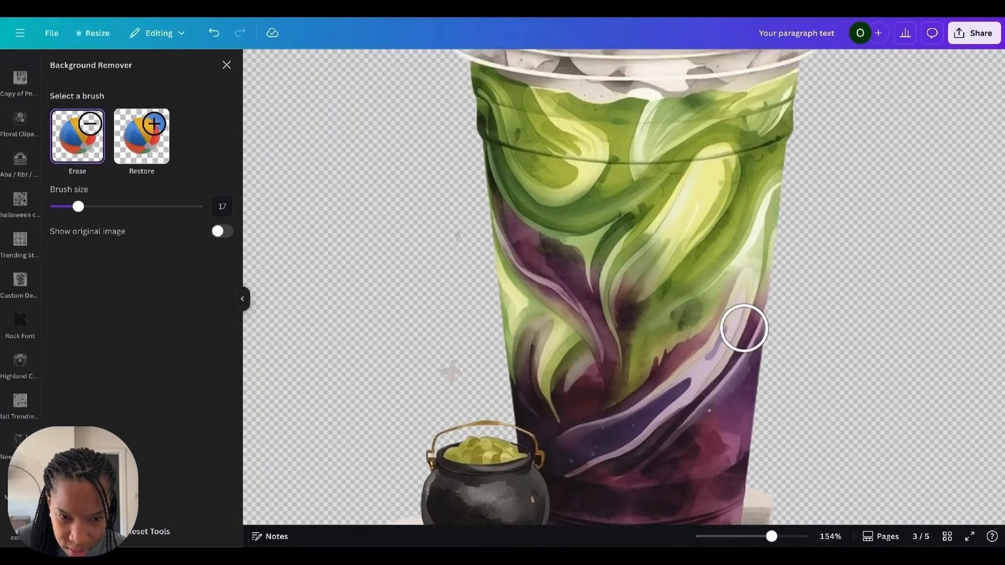
scroll(457, 328, "down", 1)
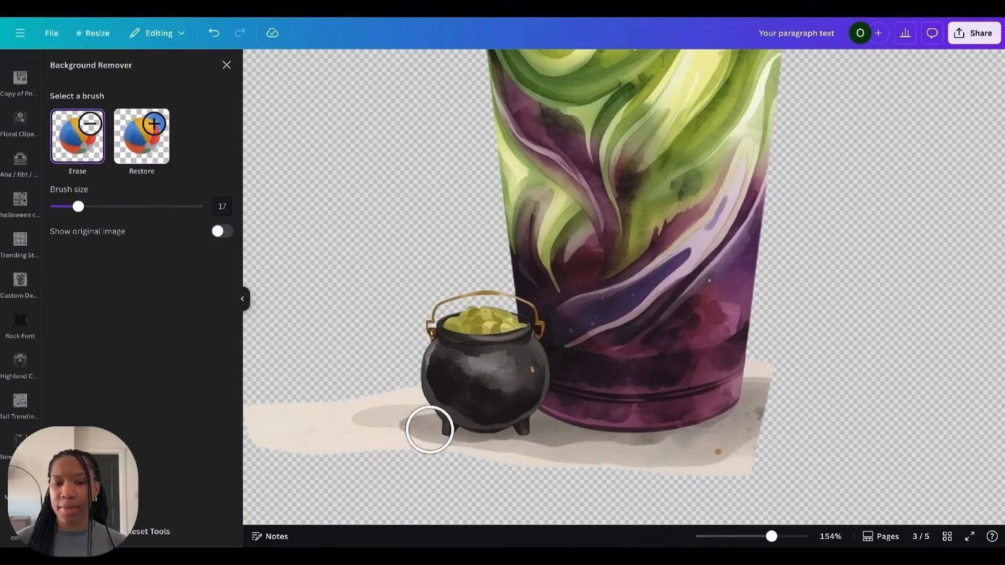
mouse_move(777, 370)
left_mouse_down()
mouse_move(772, 382)
mouse_move(572, 465)
mouse_move(426, 460)
mouse_move(403, 404)
left_mouse_up()
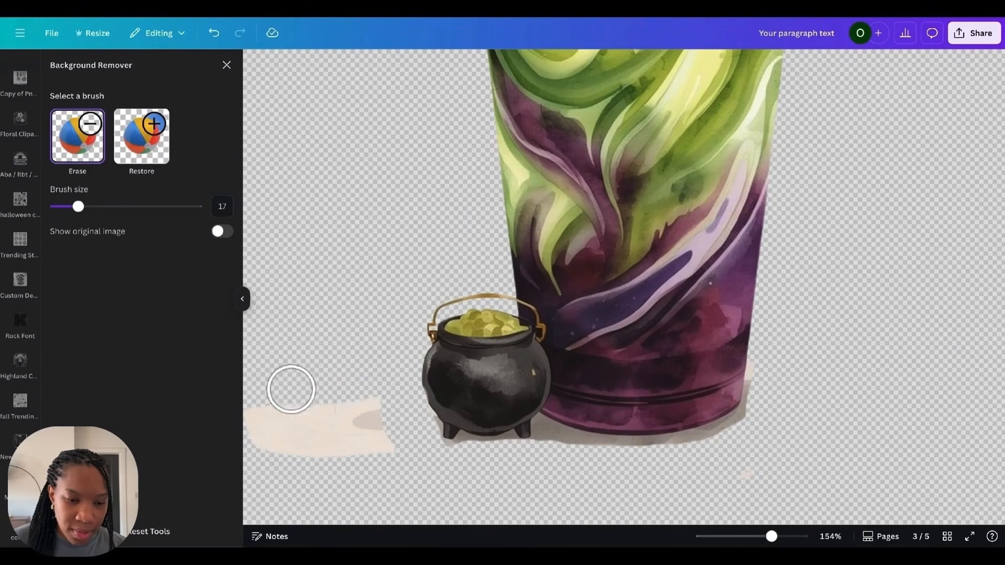
mouse_move(313, 411)
left_mouse_down()
mouse_move(342, 418)
mouse_move(348, 445)
mouse_move(359, 413)
mouse_move(374, 448)
mouse_move(383, 424)
left_mouse_up()
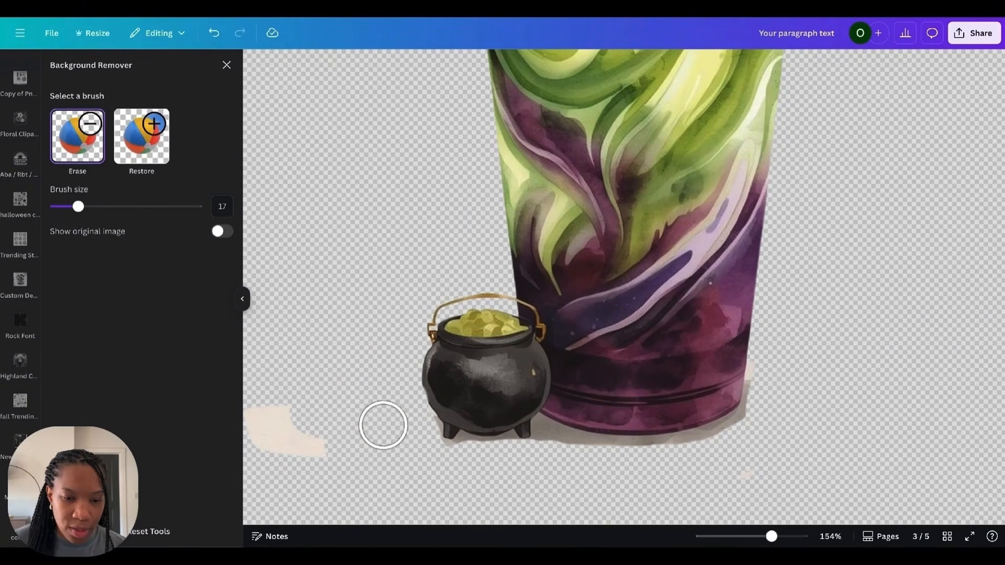
mouse_move(397, 378)
left_mouse_down()
mouse_move(317, 435)
mouse_move(268, 414)
mouse_move(237, 421)
mouse_move(312, 473)
left_mouse_up()
mouse_move(553, 451)
left_mouse_down()
mouse_move(610, 462)
mouse_move(696, 453)
left_mouse_up()
mouse_move(763, 390)
left_mouse_down()
mouse_move(767, 370)
mouse_move(724, 433)
mouse_move(683, 454)
left_mouse_up()
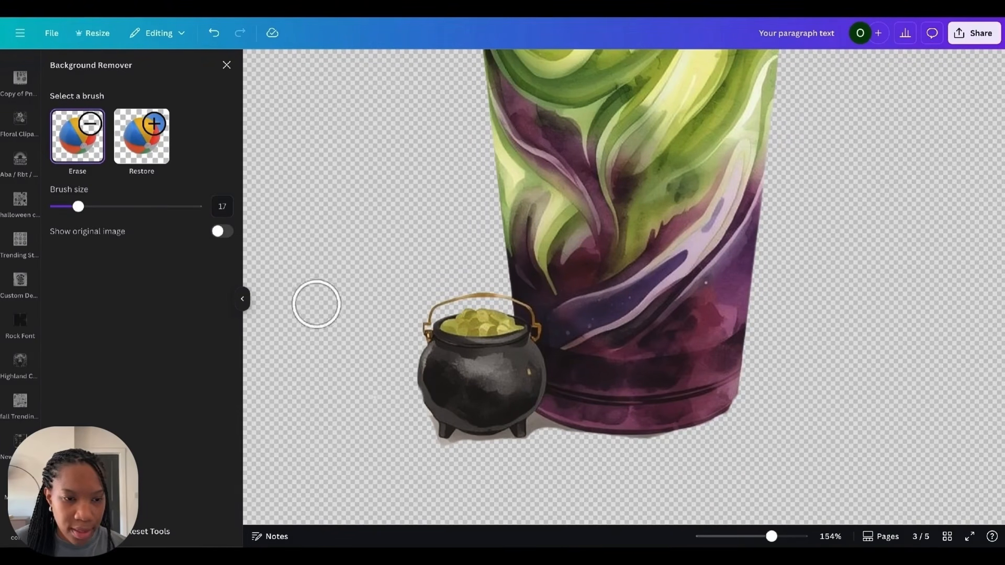
left_click(227, 67)
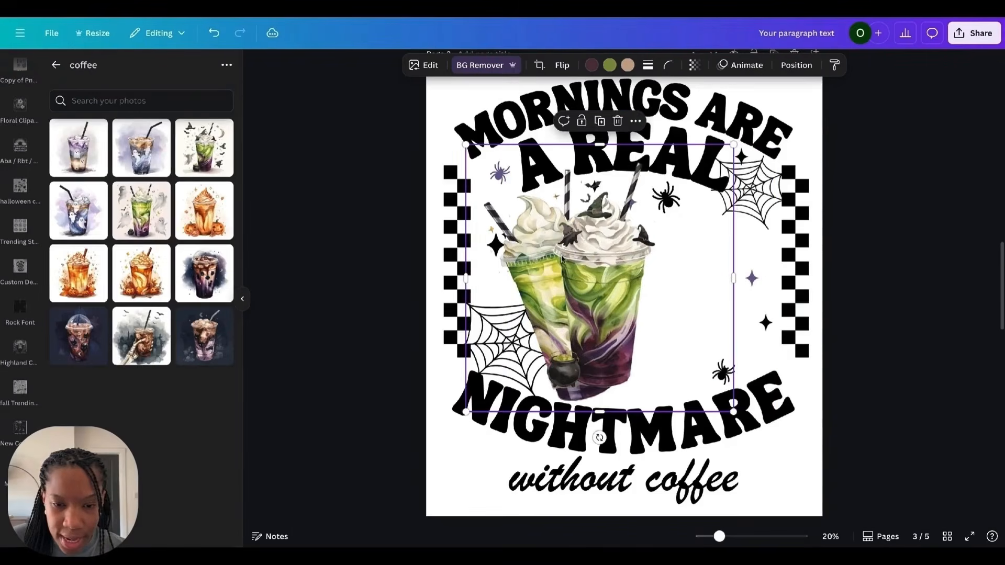
Step: Move the new green cup to the right of the first green cup and tilt it slightly
left_click_drag(563, 257, 635, 254)
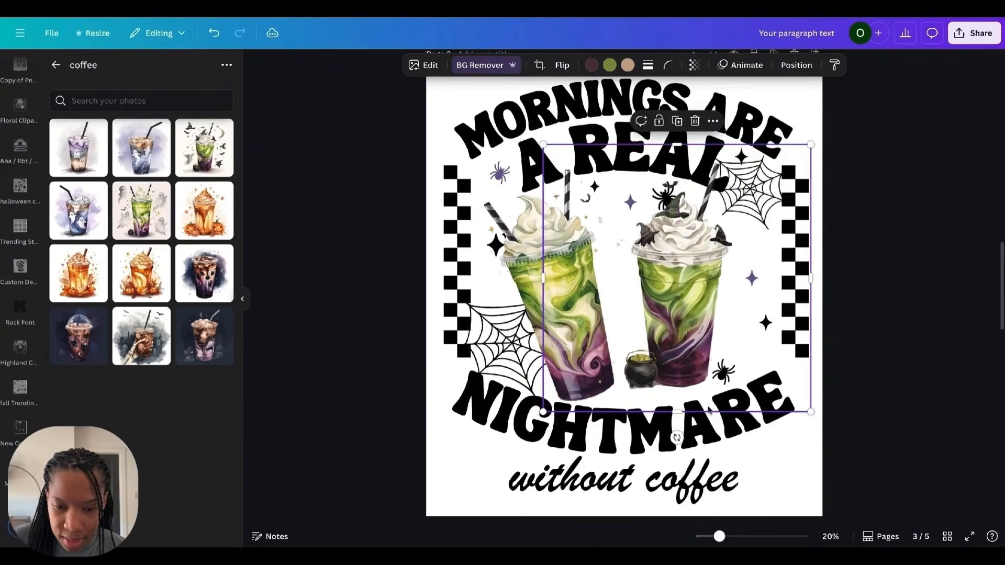
left_click_drag(677, 436, 648, 435)
mouse_move(685, 290)
left_mouse_down()
mouse_move(676, 307)
mouse_move(668, 299)
left_mouse_up()
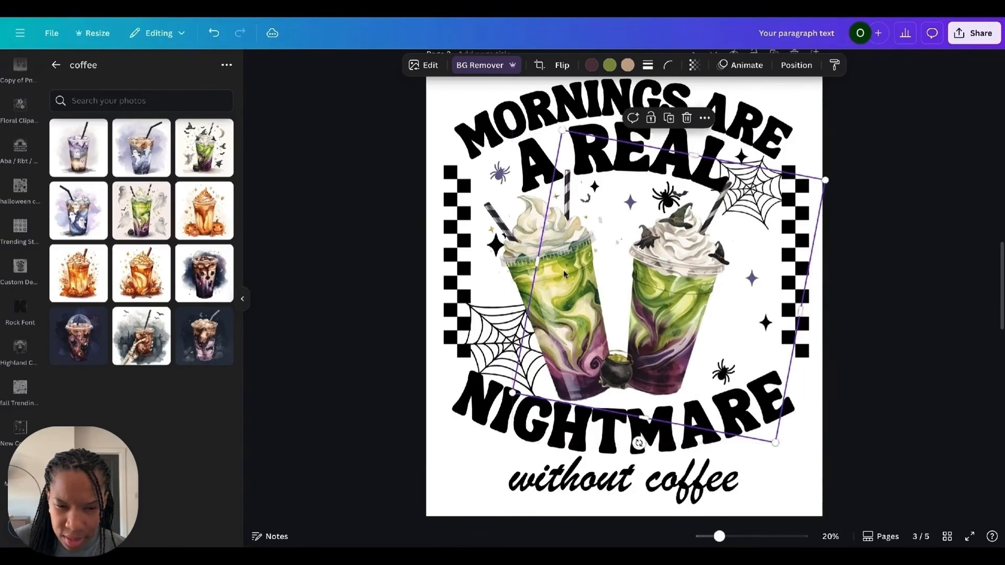
left_click(527, 253)
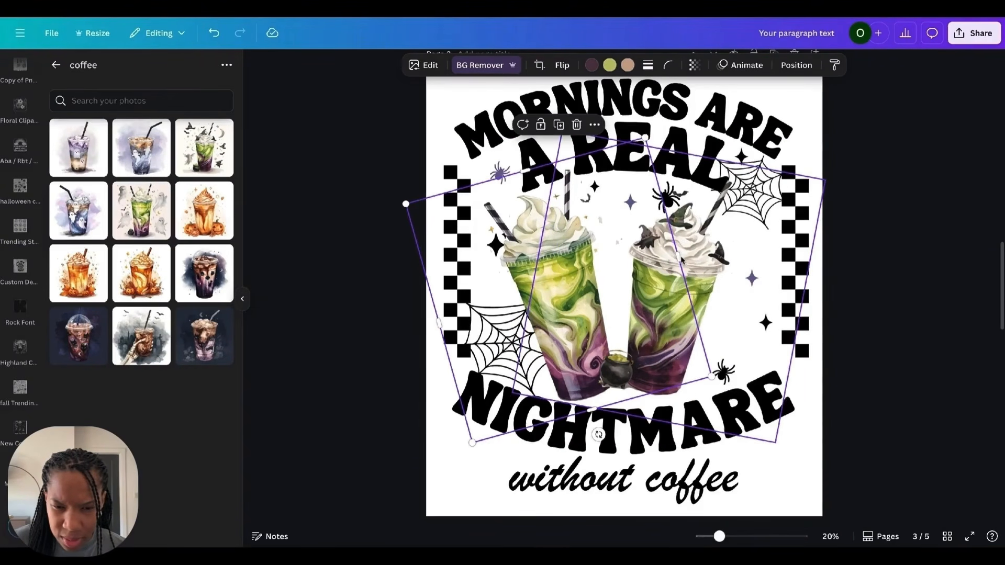
left_click_drag(681, 260, 684, 259)
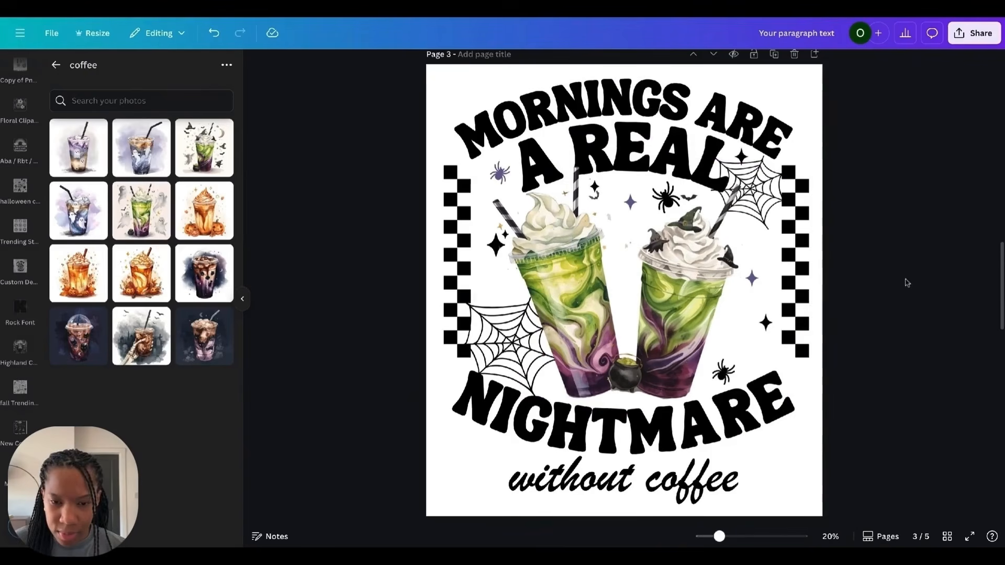
Step: Change the layer order of the two green cups with the Position arrange options
left_click(729, 375)
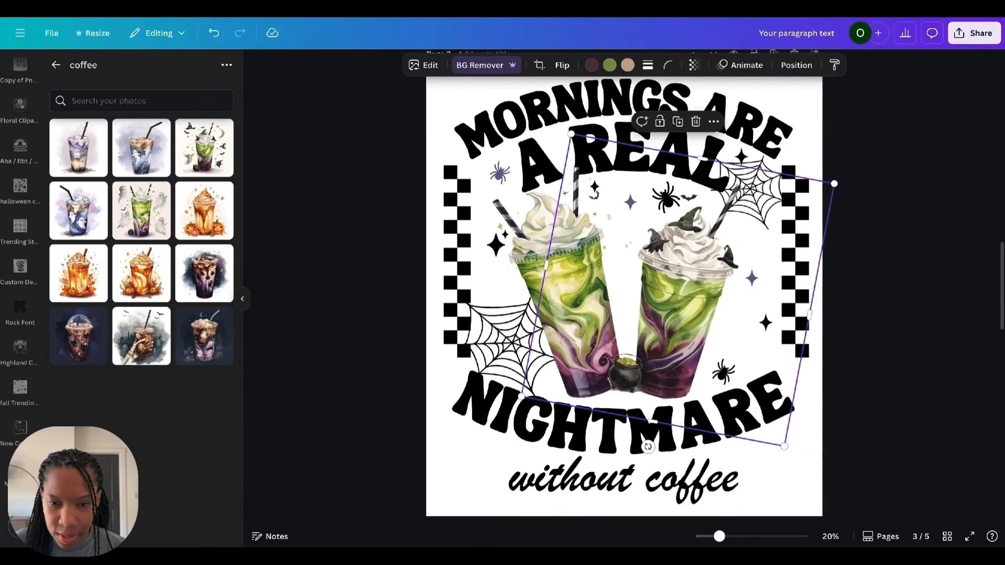
left_click(796, 67)
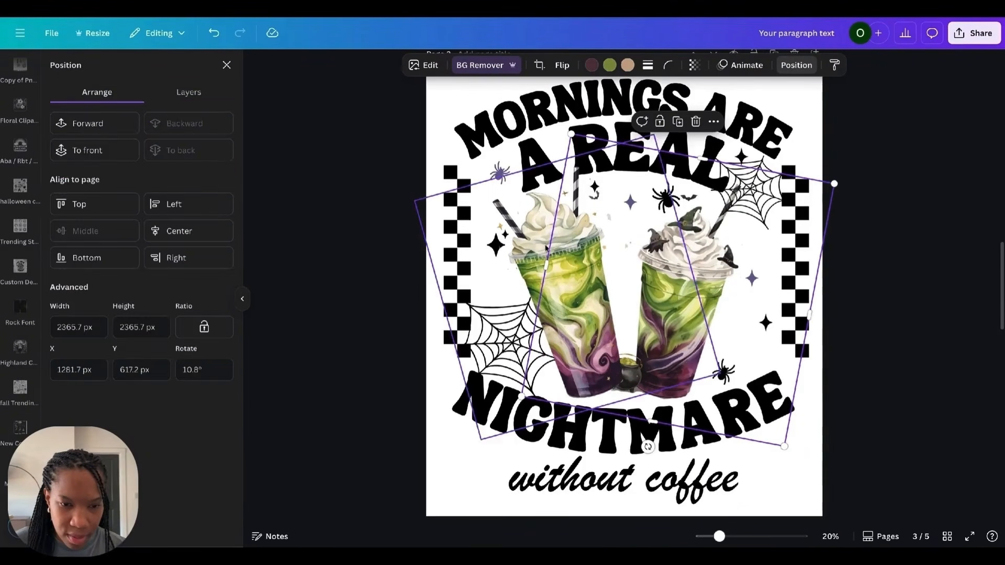
left_click(540, 237)
left_click(187, 152)
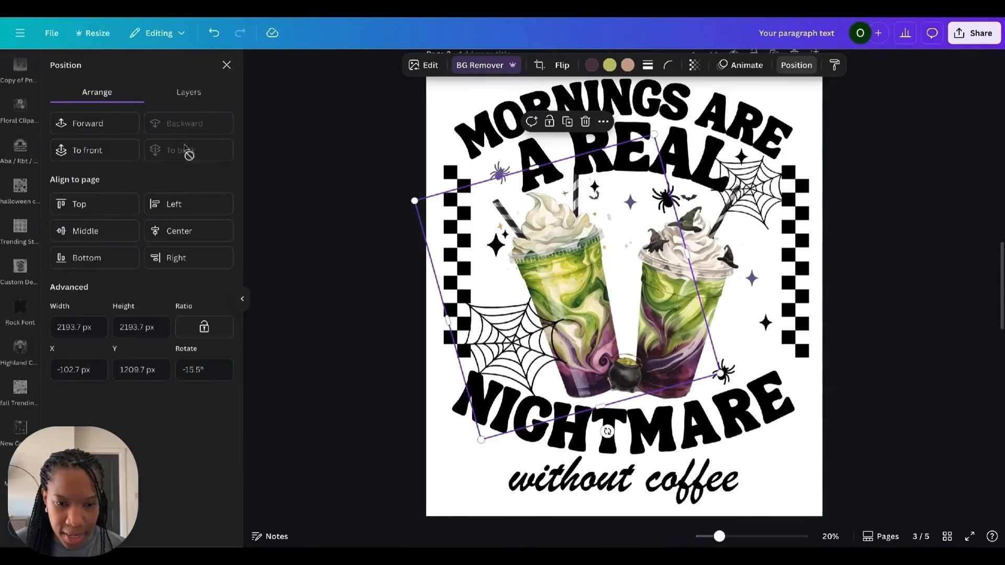
left_click_drag(500, 327, 213, 300)
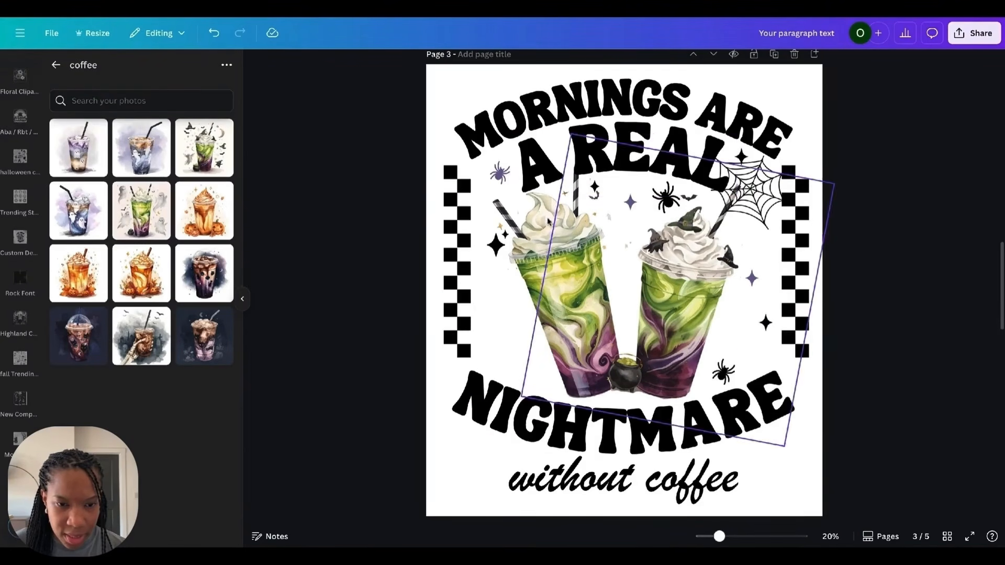
Step: Nudge the checkered side borders inward so they frame the cups
left_click(451, 270)
left_click_drag(450, 268, 457, 267)
left_click_drag(478, 369, 479, 378)
left_click_drag(795, 293, 785, 293)
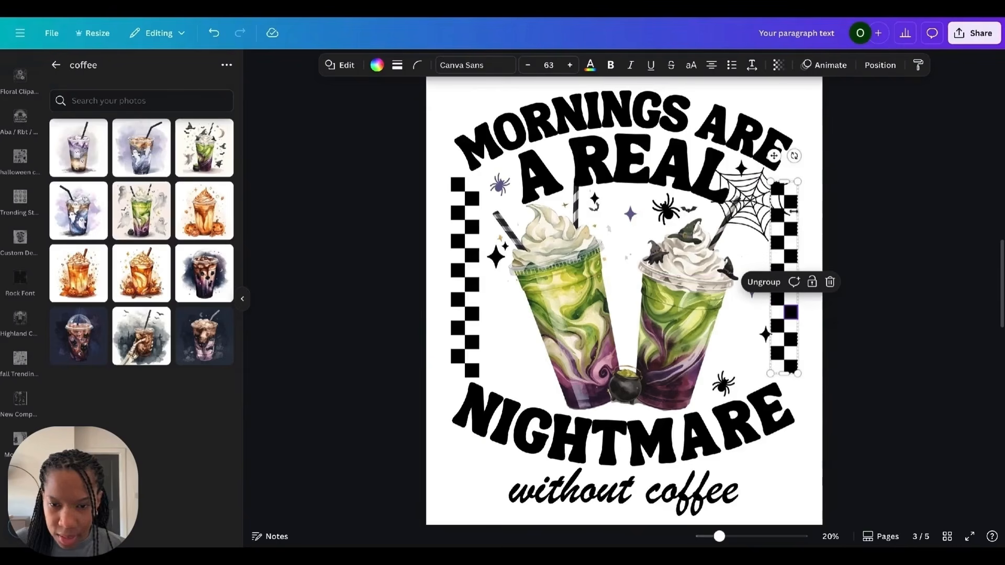
left_click(832, 164)
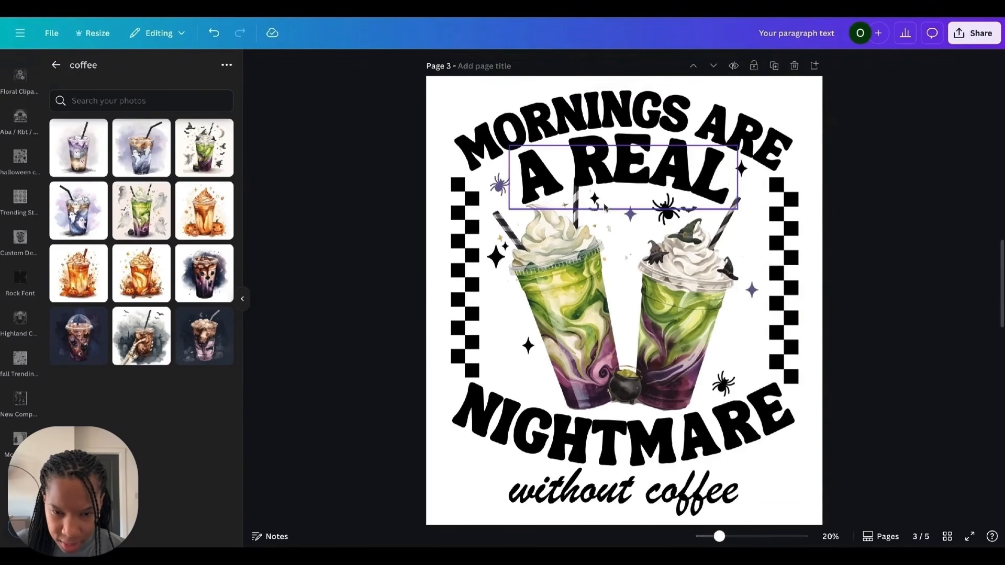
Step: Rearrange the star and spider decorations around the two green cups
left_click_drag(595, 199, 617, 198)
left_click_drag(666, 262, 496, 316)
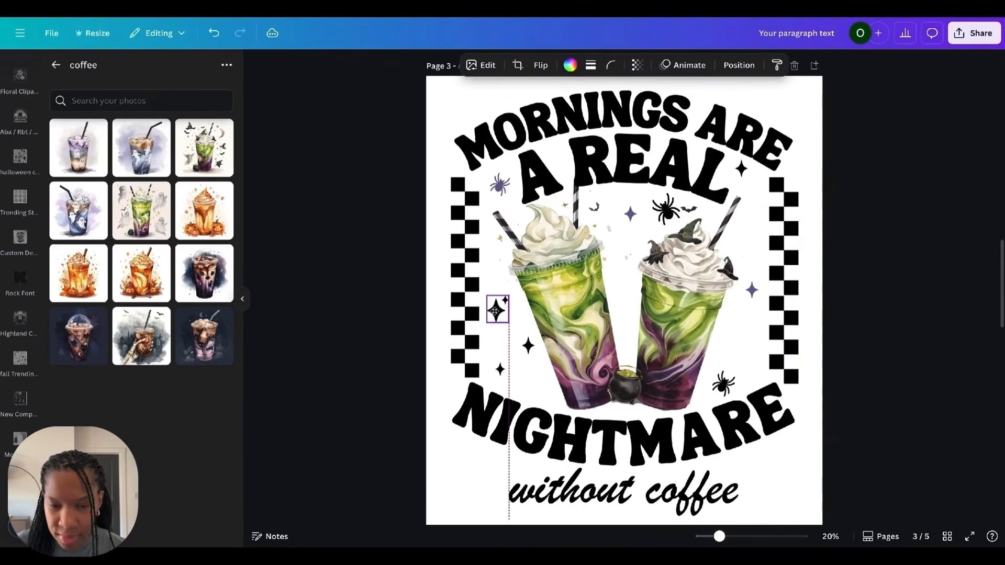
left_click(661, 212)
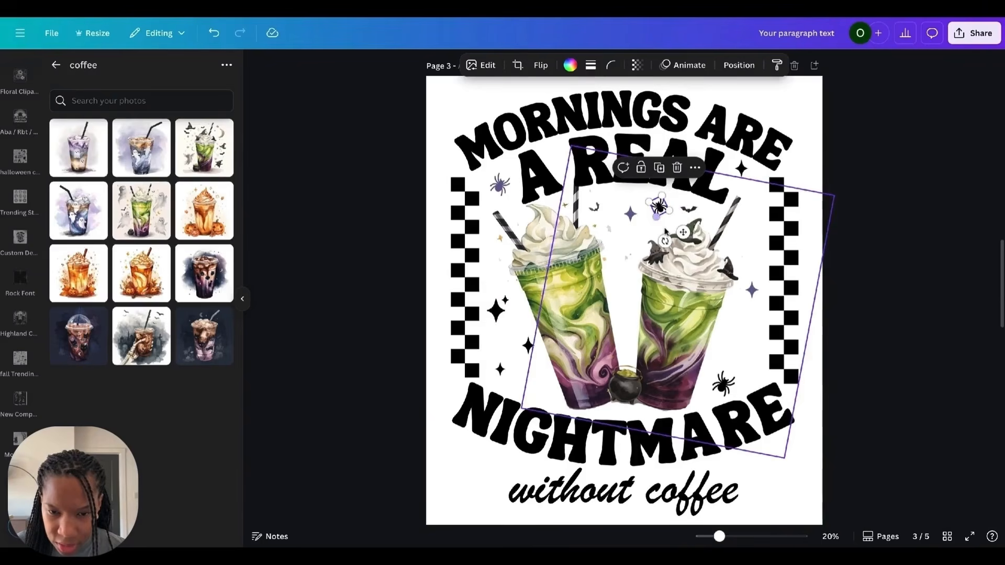
left_click_drag(683, 232, 379, 356)
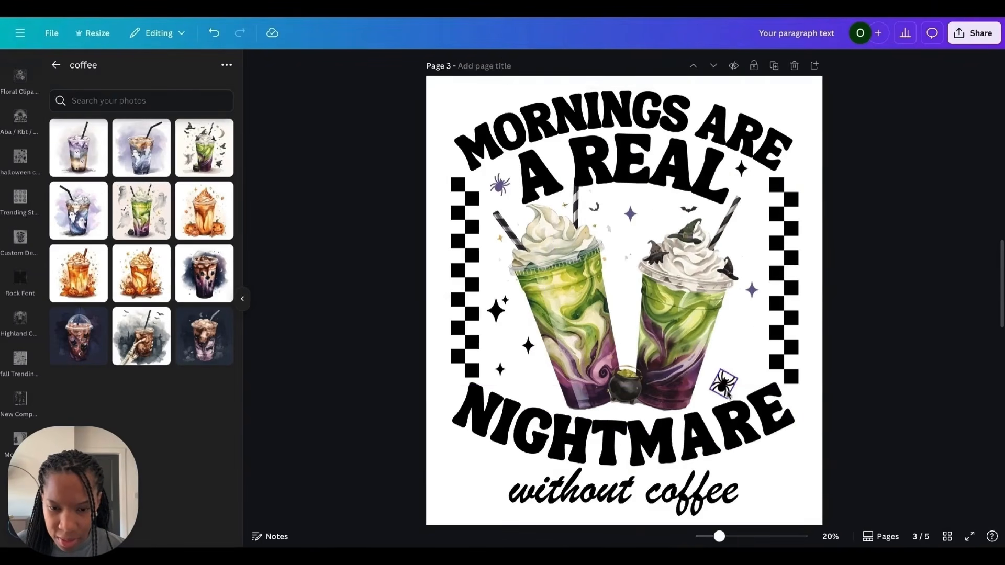
Step: Search the graphics library for watercolor bat
left_click_drag(724, 383, 872, 310)
left_click_drag(500, 185, 346, 168)
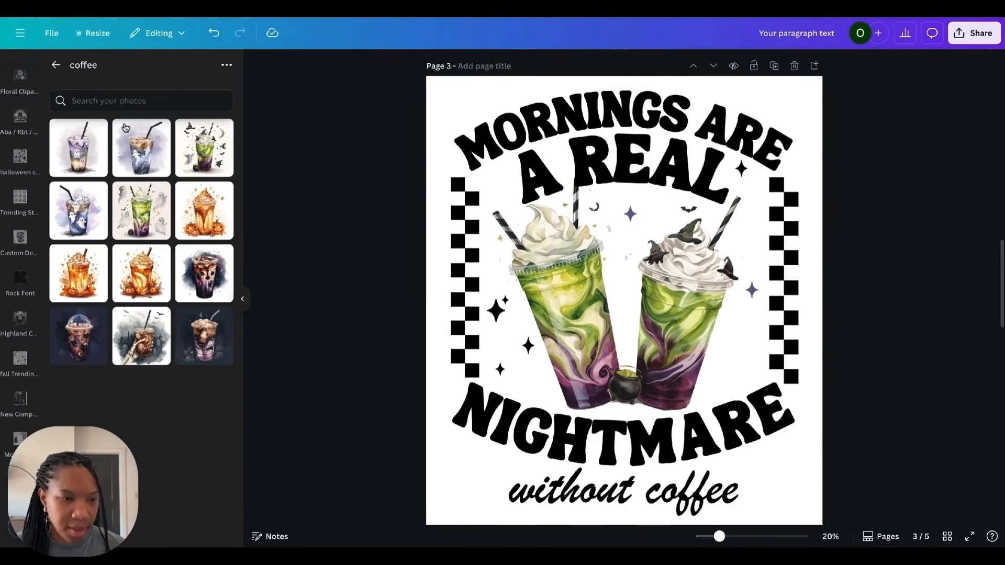
scroll(21, 138, "up", 5)
left_click(20, 112)
left_click(91, 70)
type("bats")
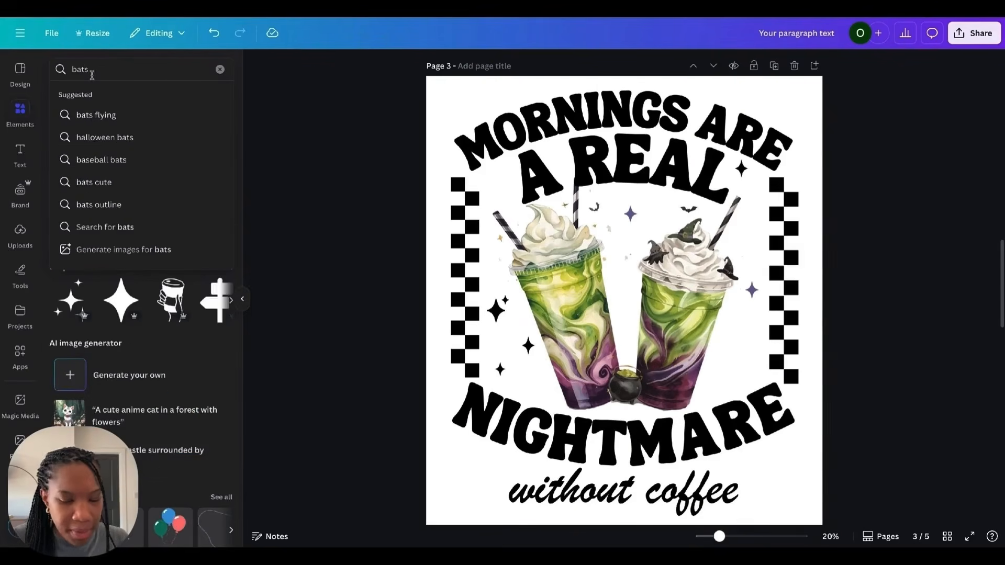
key("Return")
left_click(97, 70)
key("BackSpace")
key("Return")
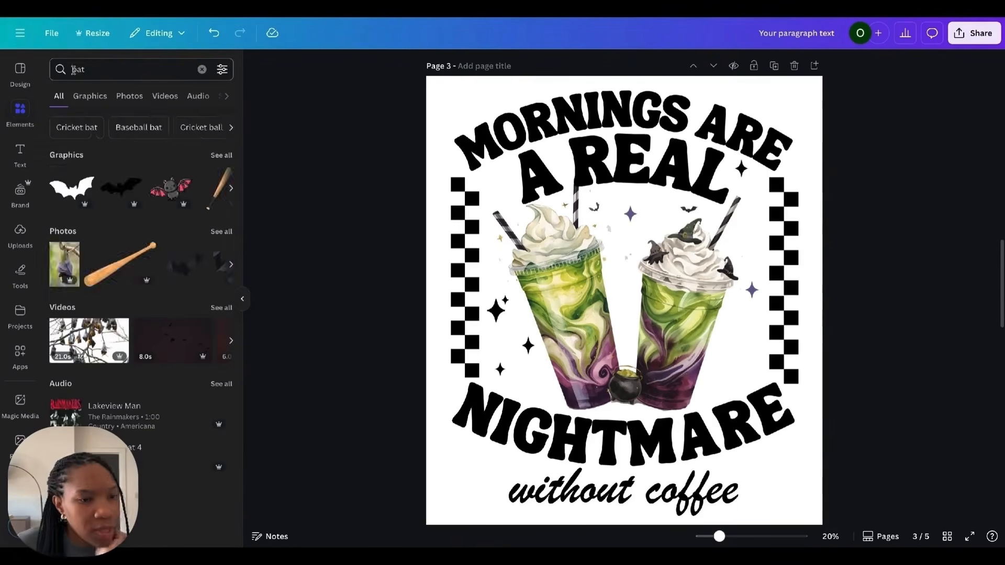
left_click(135, 71)
type("waterc")
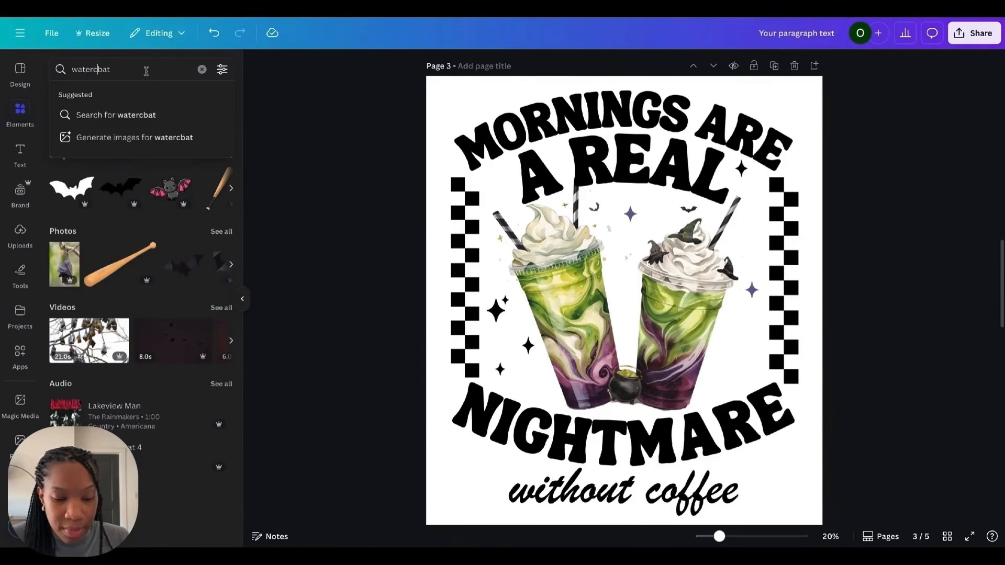
type("olor")
key("Return")
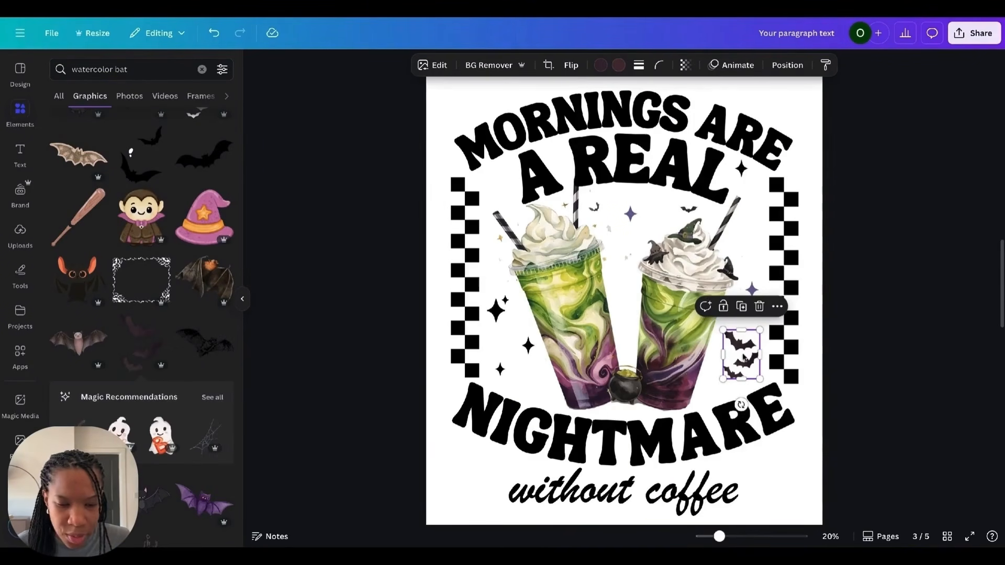
Step: Add a watercolor bat graphic, crop it down to a single bat and place it near the left cup's straw
left_click_drag(743, 357, 747, 245)
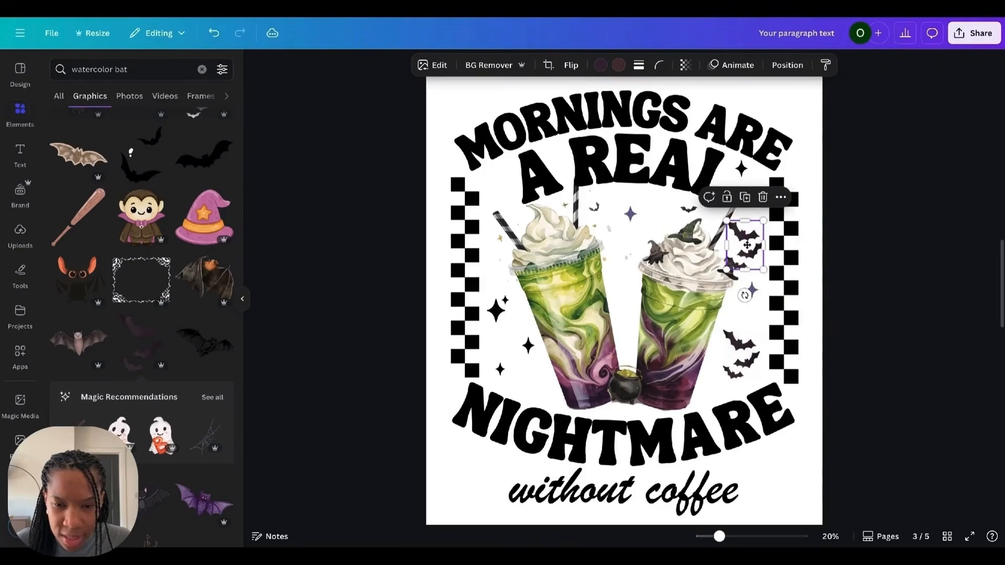
double_click(747, 245)
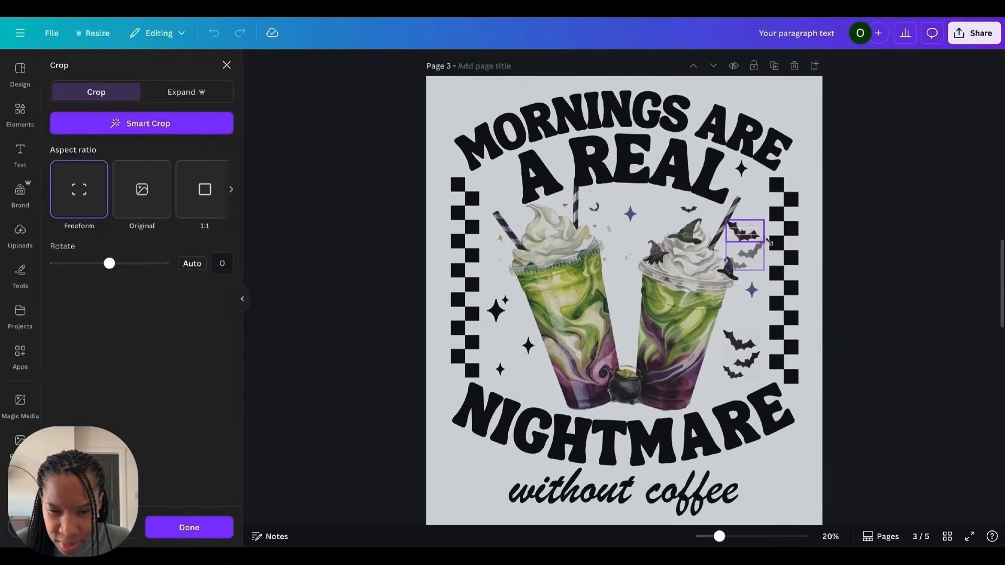
left_click(770, 242)
left_click_drag(746, 233, 510, 190)
left_click(859, 285)
left_click(508, 188)
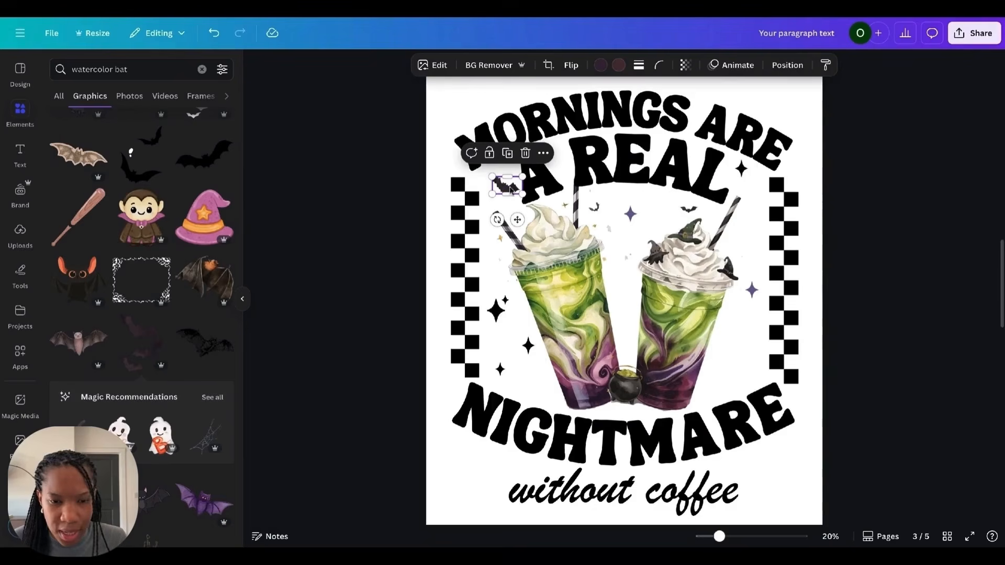
Step: Replace the heading's first line with BREWING UP and the word NIGHTMARE with TROUBLE
left_click(854, 260)
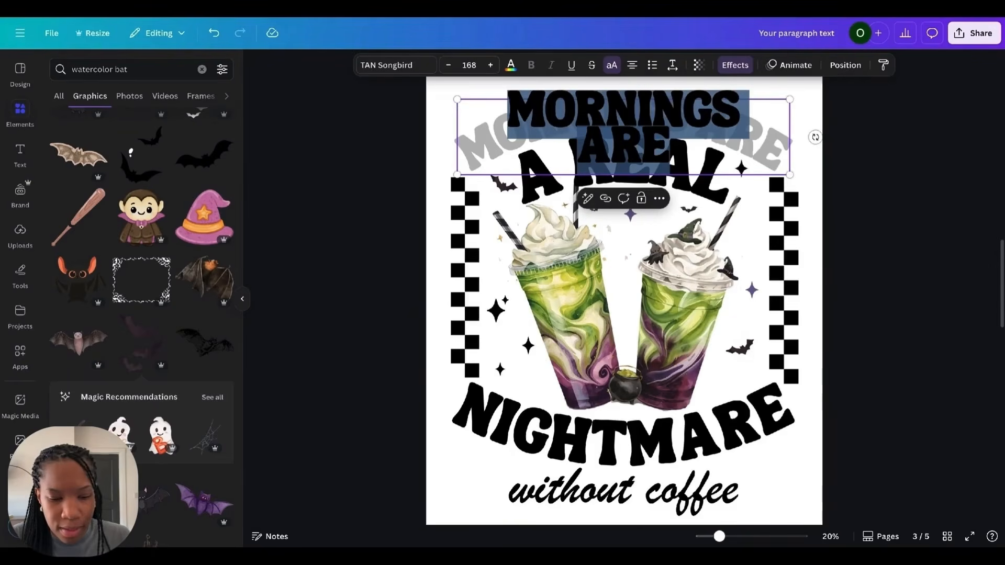
type("BREWING UP")
double_click(631, 467)
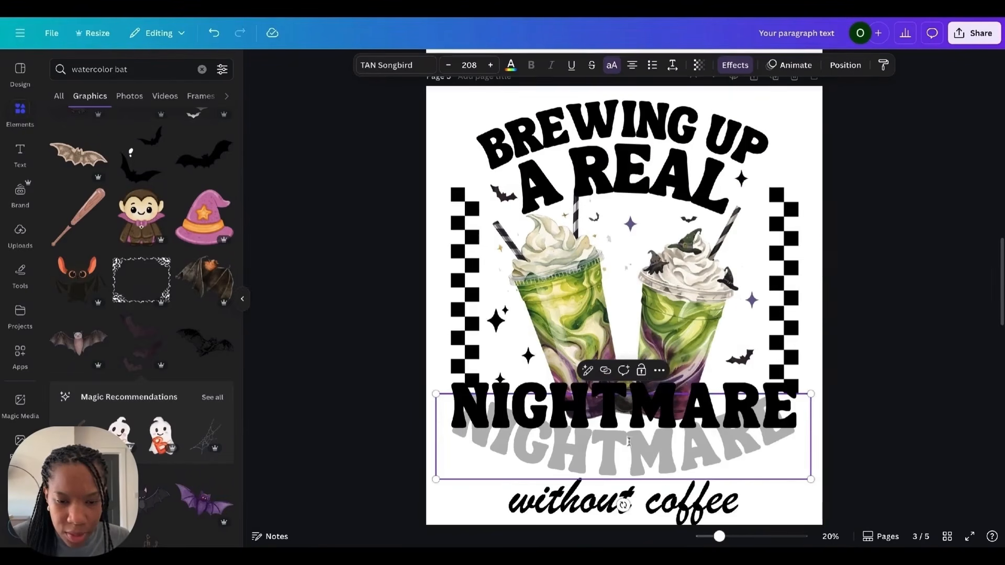
key("ctrl+a")
type("TROUBLE")
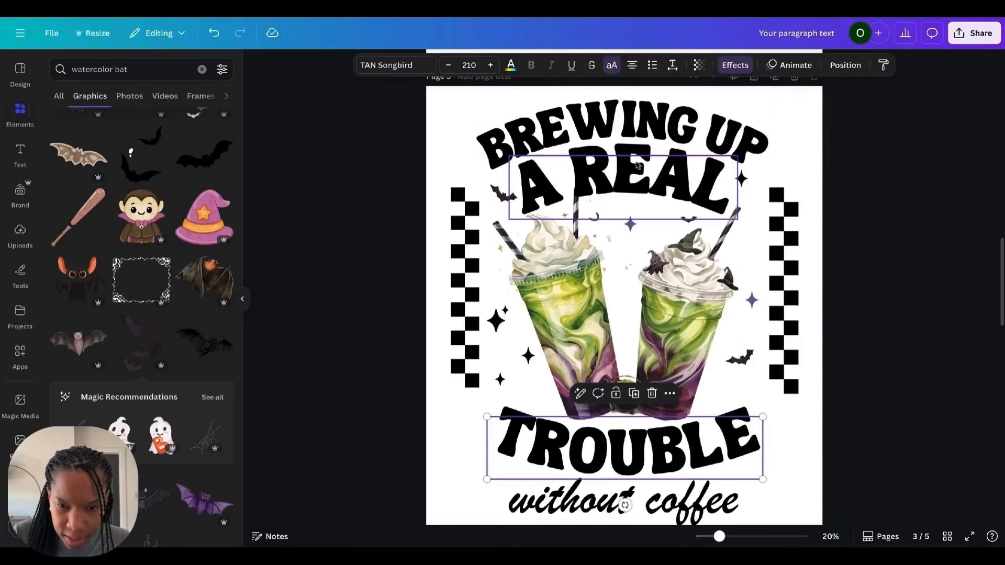
Step: Delete the A REAL text line
left_click(637, 165)
key("Delete")
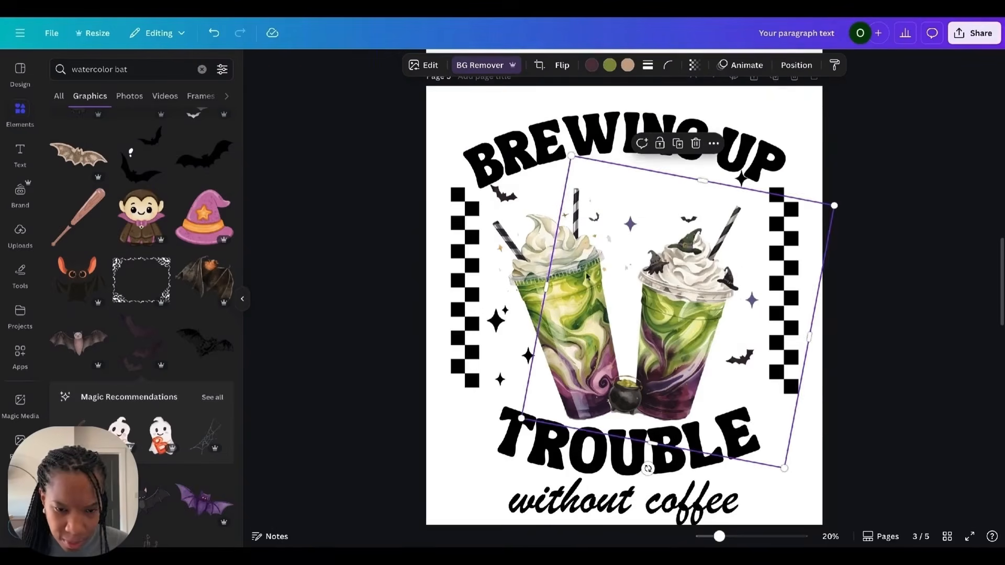
Step: Enlarge the two green cups to fill the space left by the removed line
left_click(546, 284)
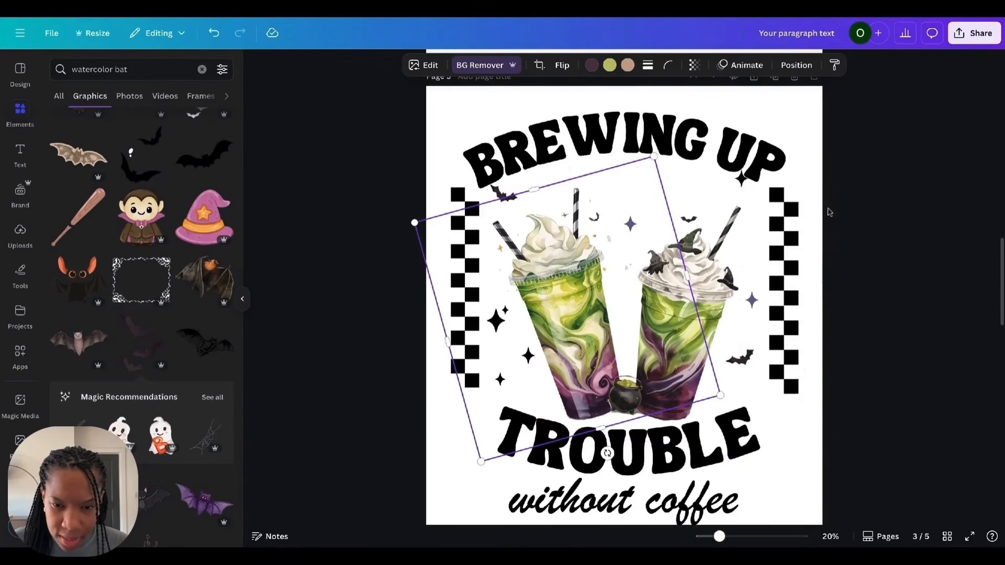
left_click(731, 223, "shift")
left_click_drag(835, 155, 863, 126)
left_click(907, 235)
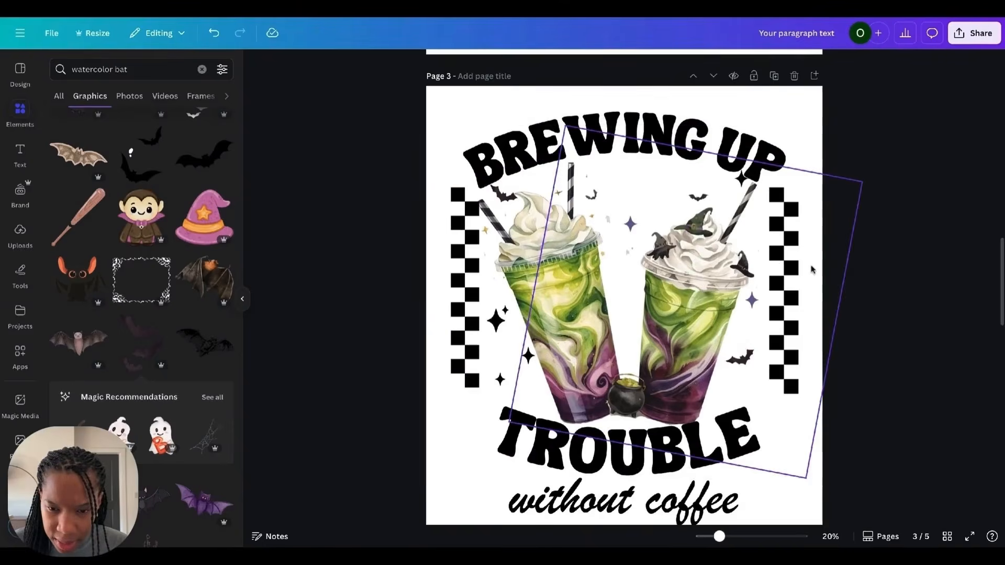
Step: Nudge the checkered side borders and the cup image slightly to realign them
left_click_drag(791, 276, 780, 279)
left_click_drag(463, 257, 469, 256)
left_click(685, 314)
left_click_drag(536, 257, 551, 257)
Step: Move a bat up between the straws and enlarge the TROUBLE text slightly
left_click_drag(506, 195, 638, 179)
left_click(853, 189)
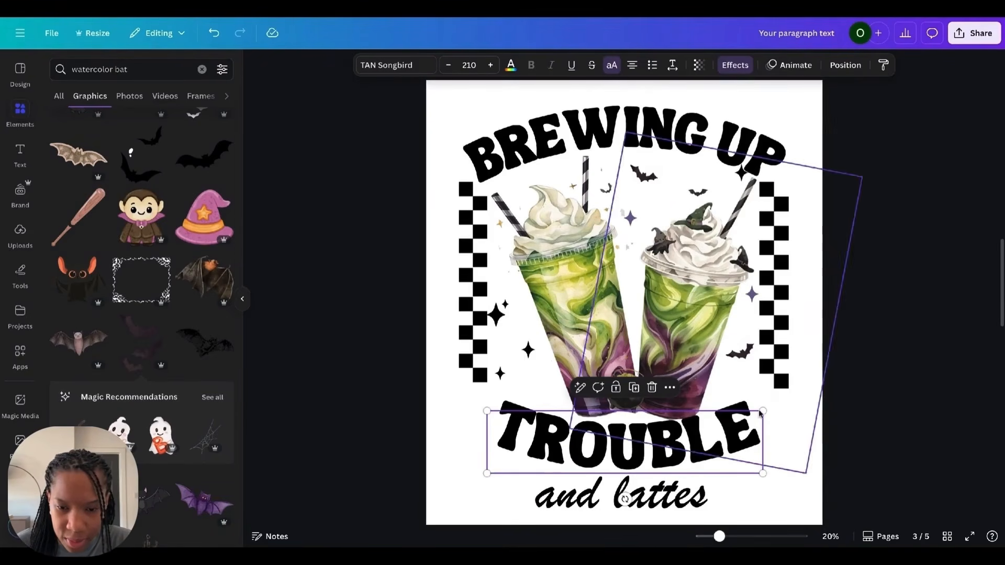
left_click_drag(762, 412, 777, 400)
left_click(807, 357)
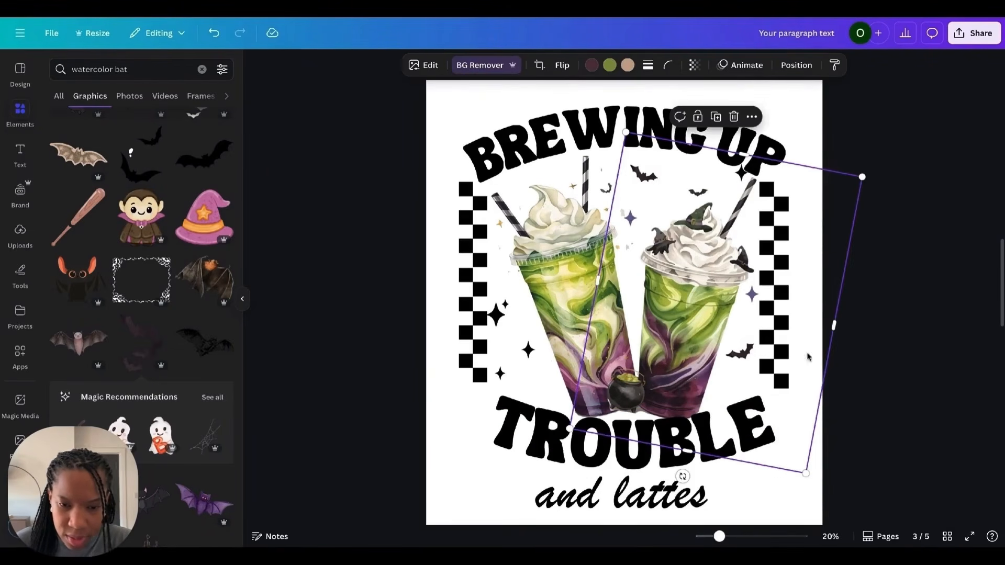
Step: Nudge the cups slightly and reposition the two stars on the left side
left_click(558, 289, "shift")
left_click_drag(567, 284, 566, 281)
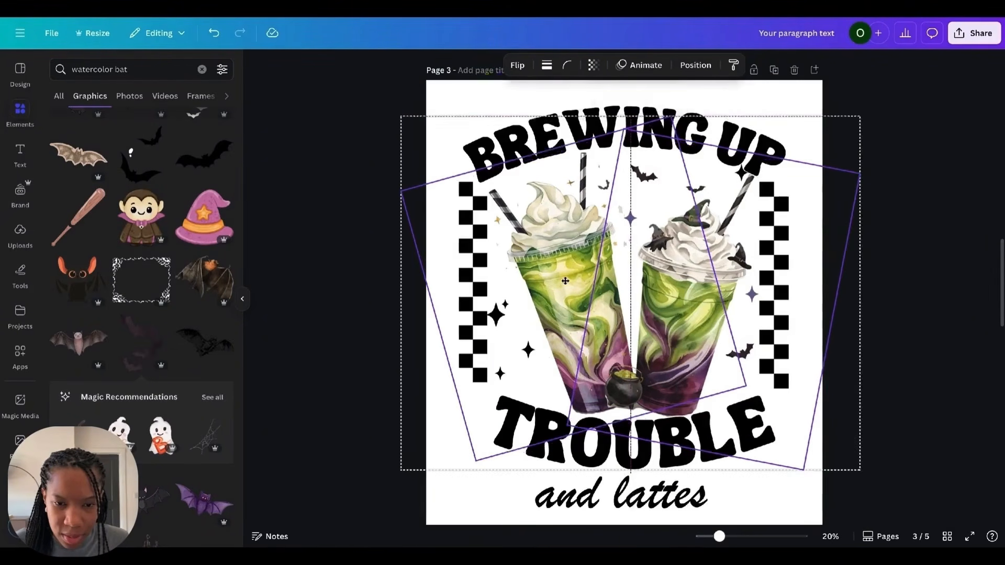
left_click_drag(496, 315, 509, 309)
left_click(528, 350)
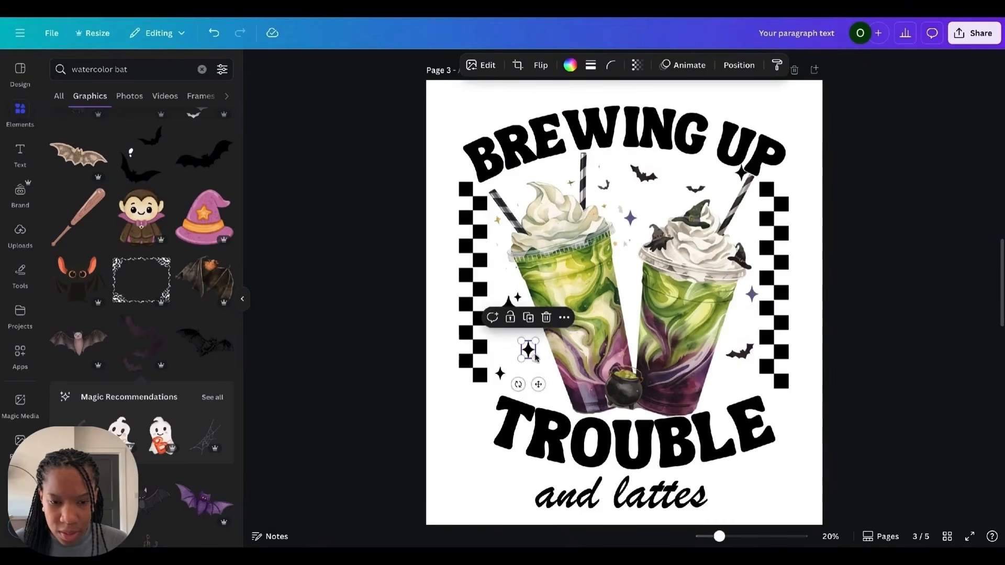
left_click_drag(529, 350, 535, 351)
key("Escape")
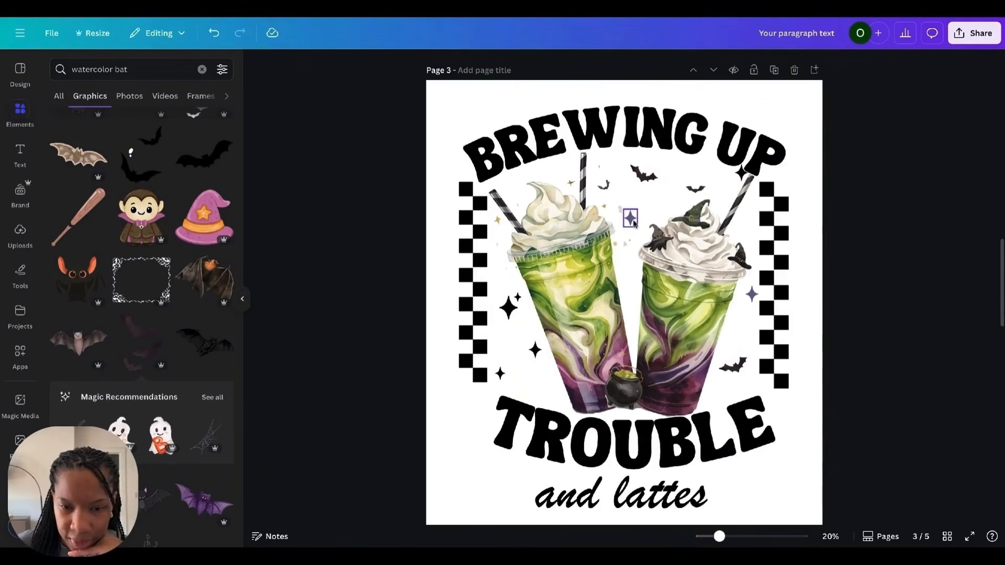
Step: Recolor the top star with a purple sampled from the cups and copy that style onto the right star
left_click(631, 218)
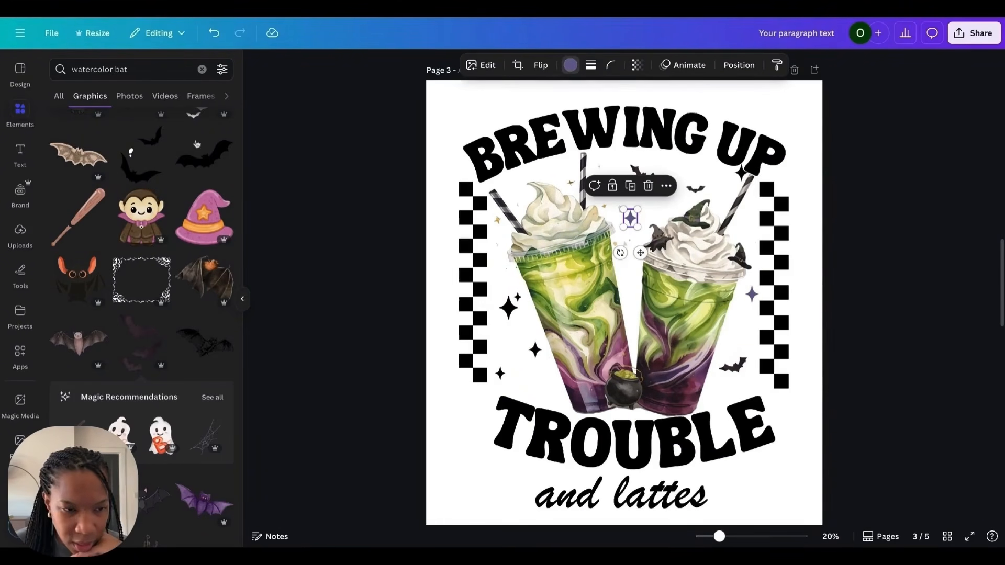
left_click(570, 65)
left_click(60, 147)
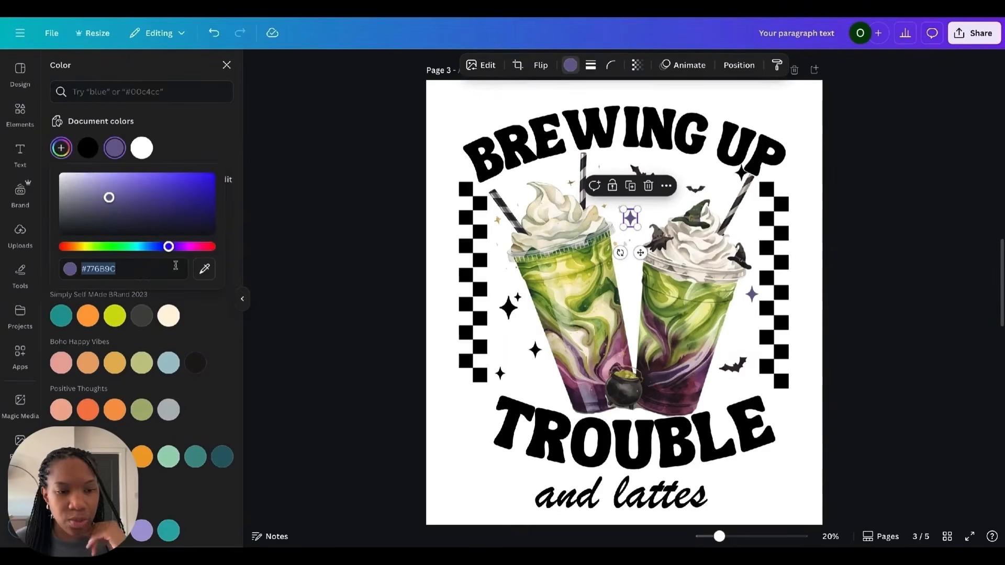
left_click(205, 269)
left_click(655, 382)
left_click(777, 64)
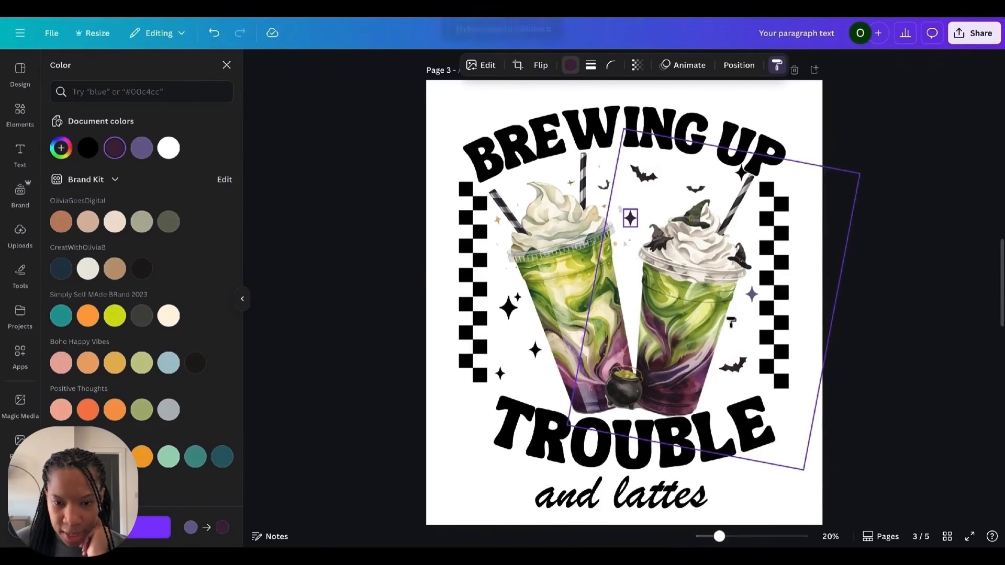
left_click(752, 293)
left_click(898, 258)
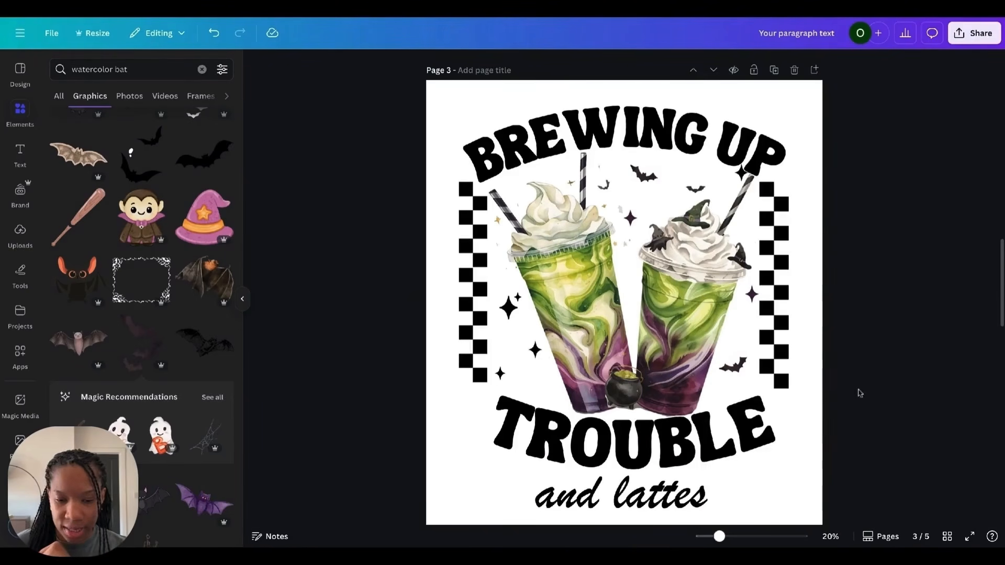
Step: On page 4, delete the ghost coffee cups and their surrounding decorations
left_click(697, 497)
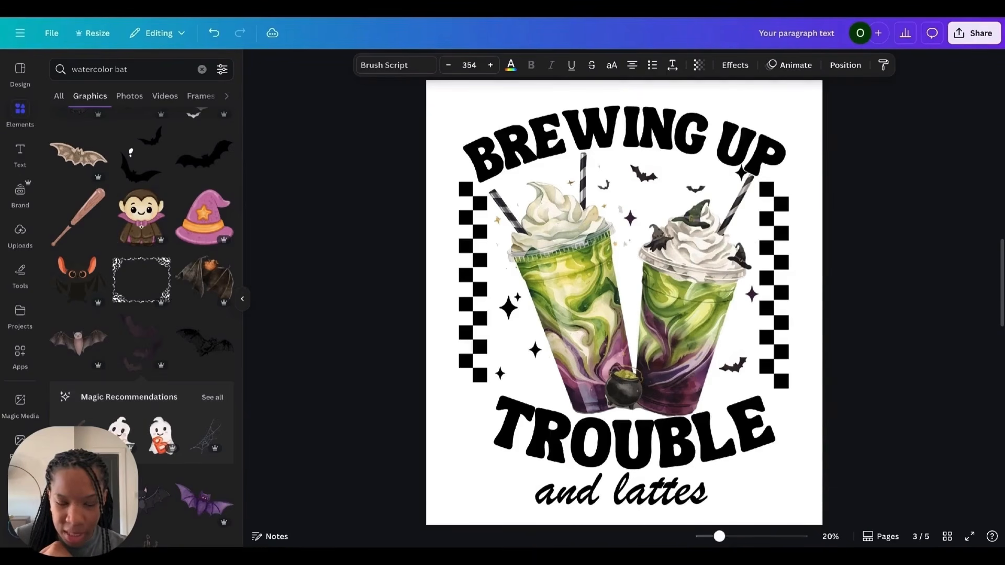
scroll(856, 267, "down", 5)
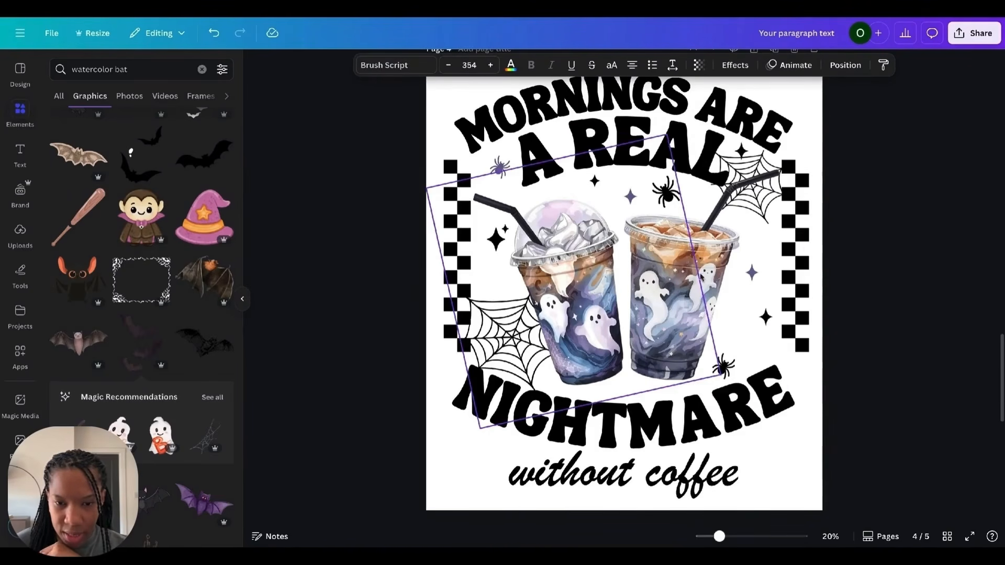
left_click(700, 276)
key("Delete")
left_click(494, 236)
key("Delete")
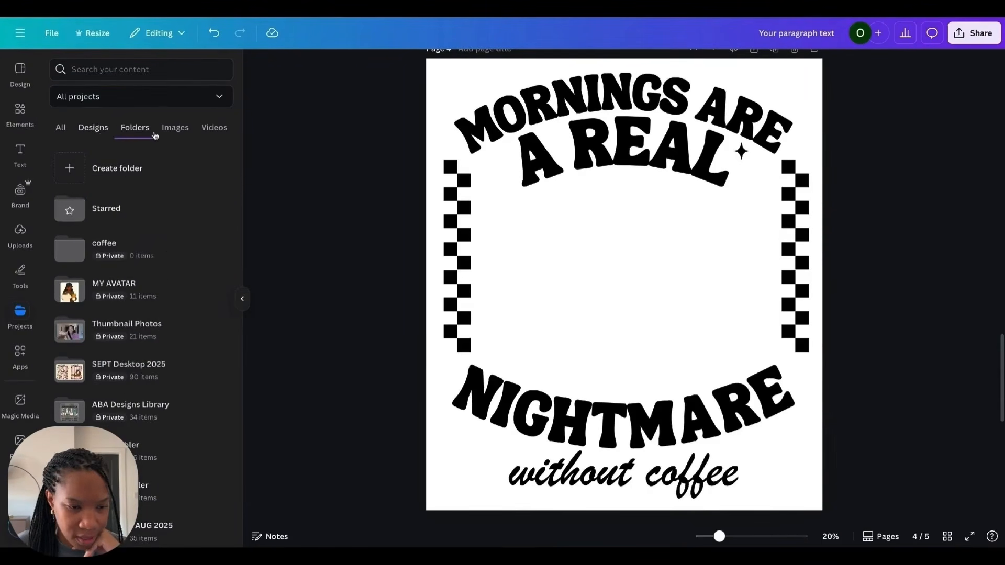
Step: Add two pumpkin iced coffee images from the coffee folder to page 4 and move one to the left
left_click(141, 249)
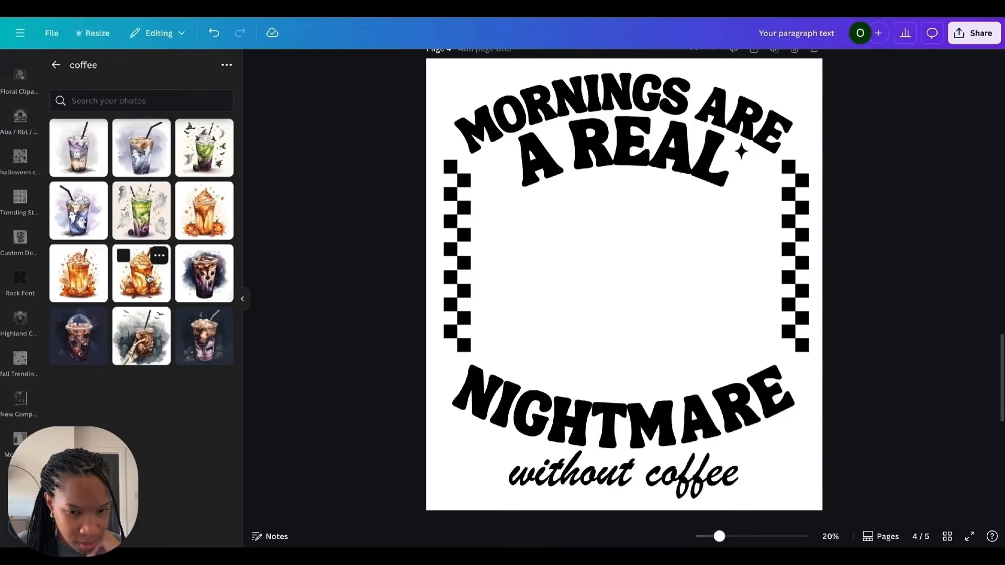
left_click(149, 277)
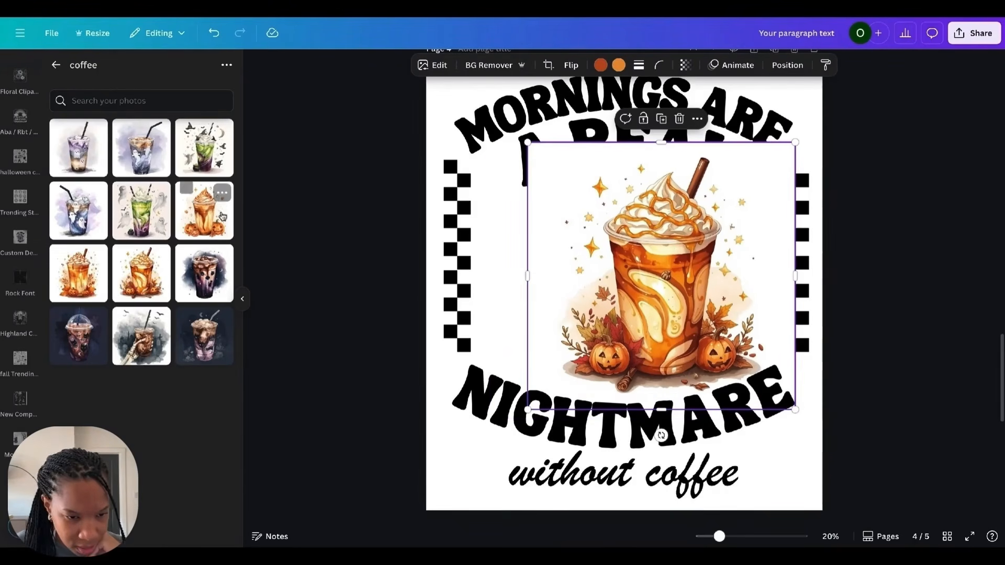
left_click(209, 221)
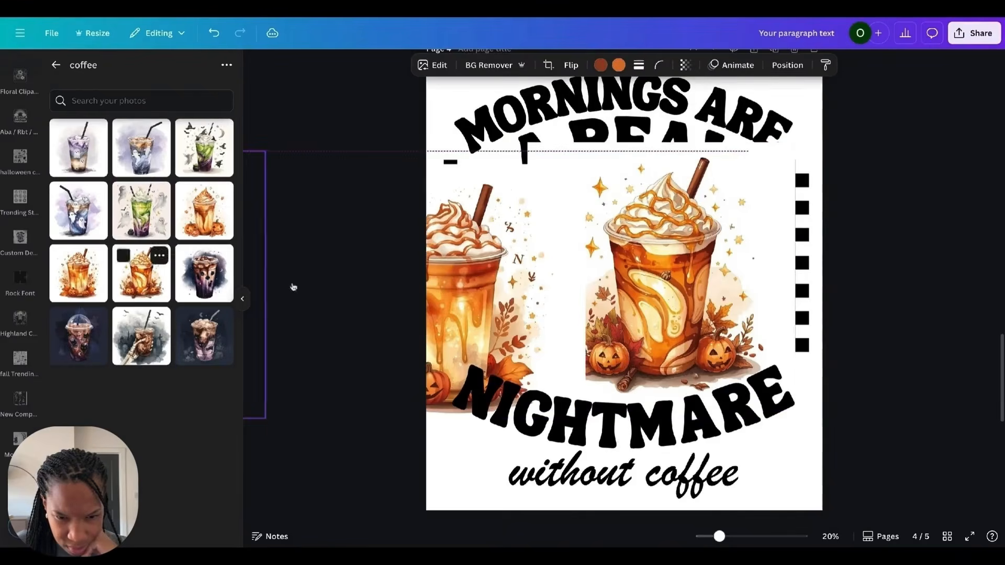
left_click_drag(445, 293, 581, 263)
Step: Remove the left cup's background, tilt it about -9°, shrink it and reposition it
left_click(498, 66)
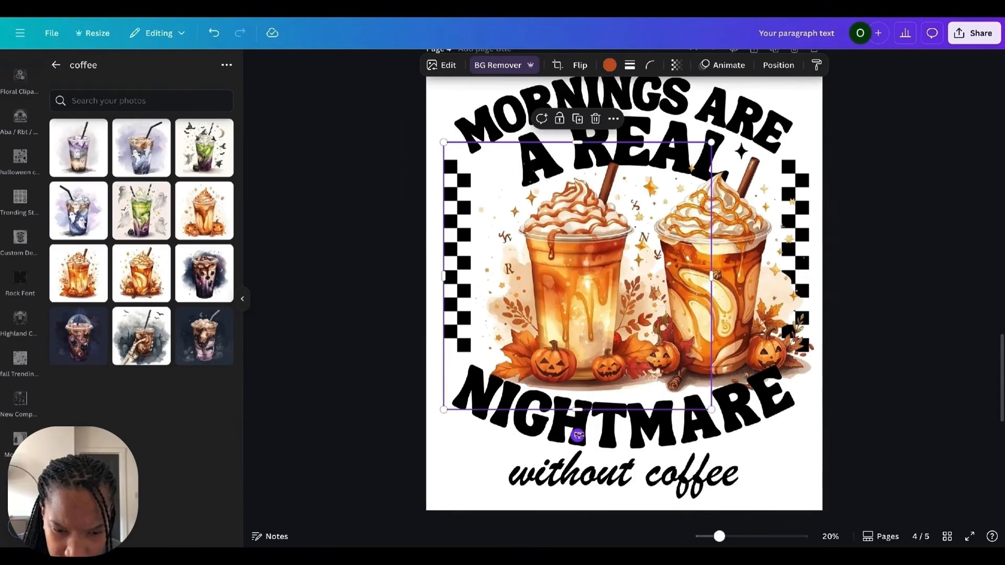
left_click_drag(578, 435, 603, 433)
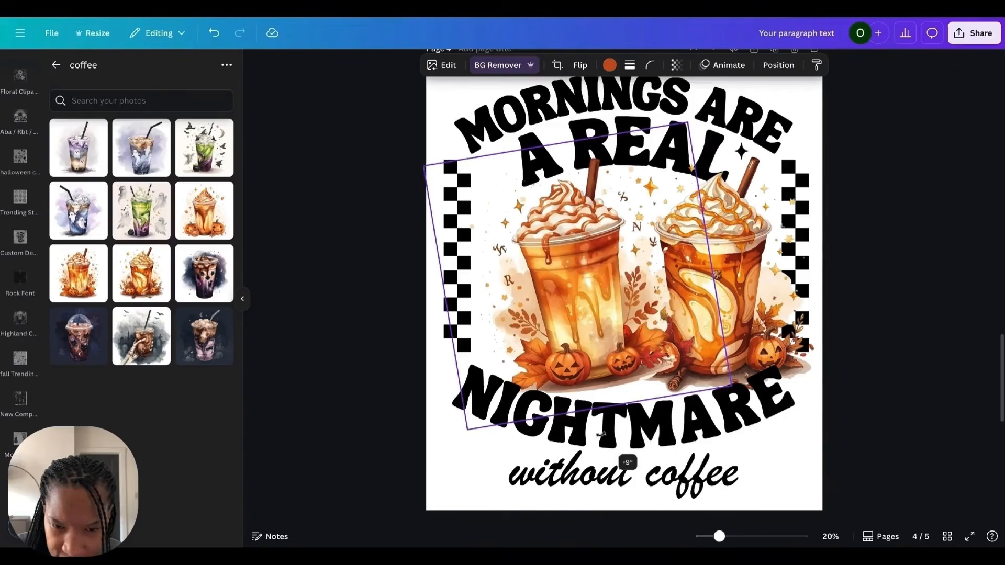
left_click_drag(730, 385, 691, 358)
left_click_drag(520, 246, 519, 257)
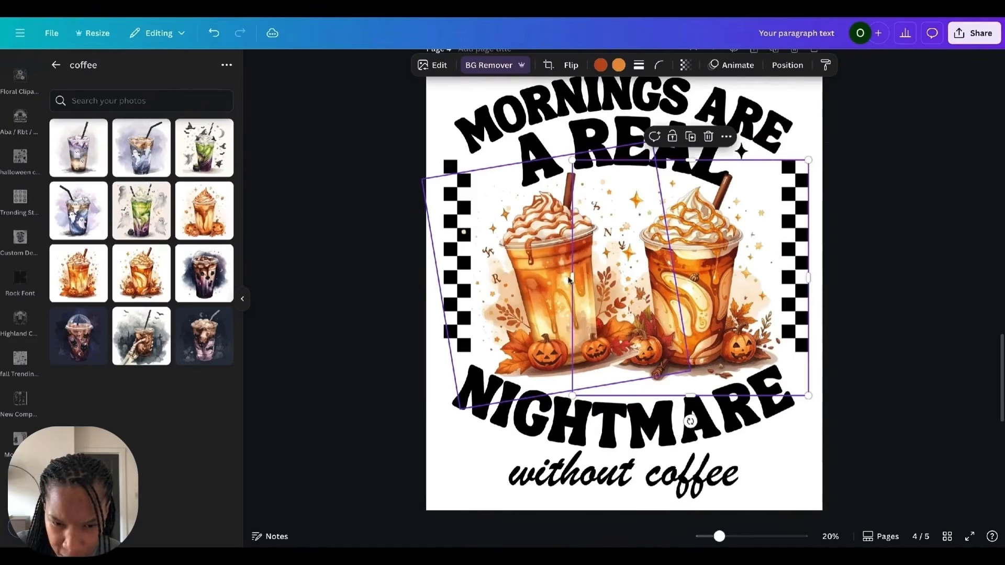
Step: Flip the left pumpkin iced coffee horizontally and nudge it slightly into place
left_click(530, 268)
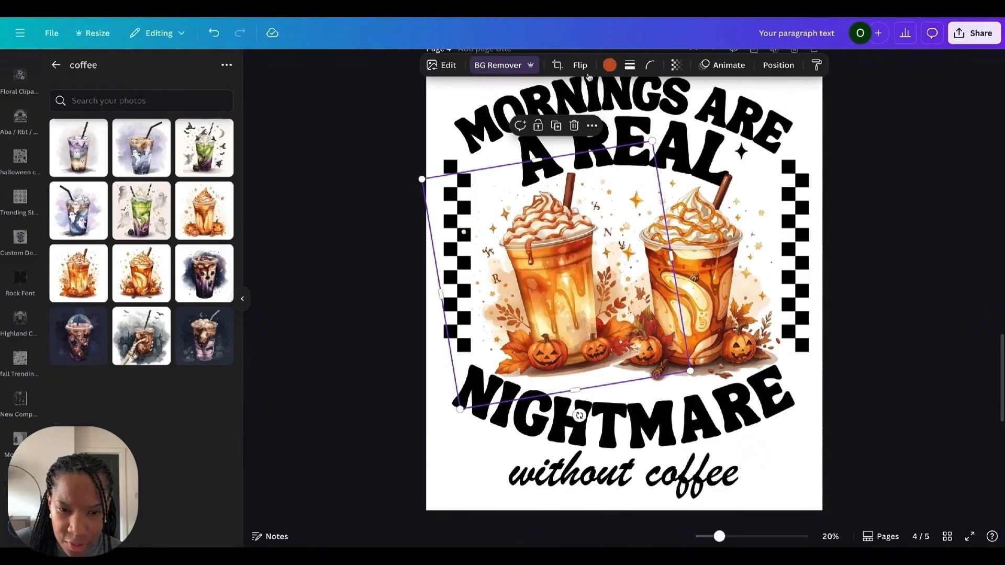
left_click(903, 223)
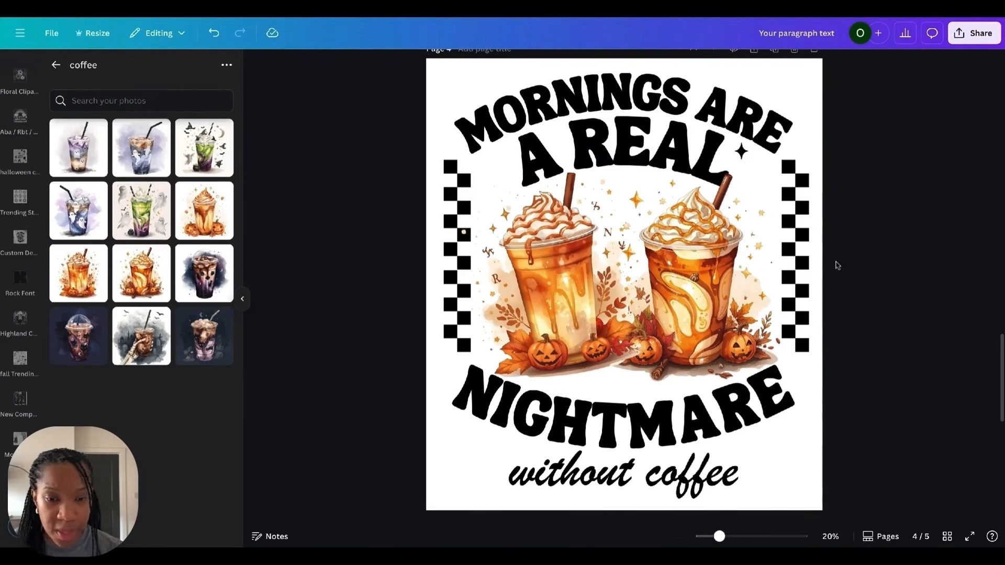
left_click(551, 260)
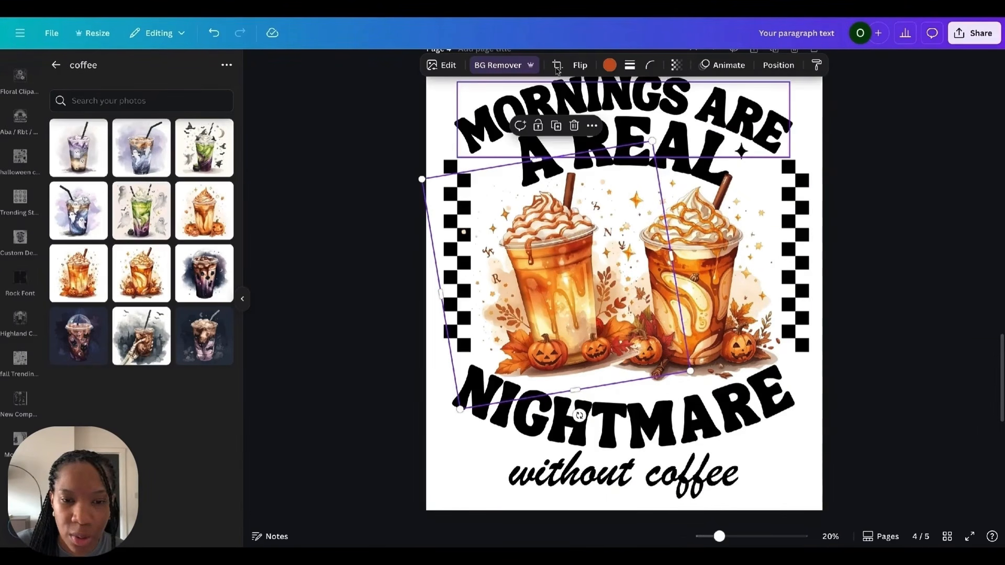
left_click(577, 67)
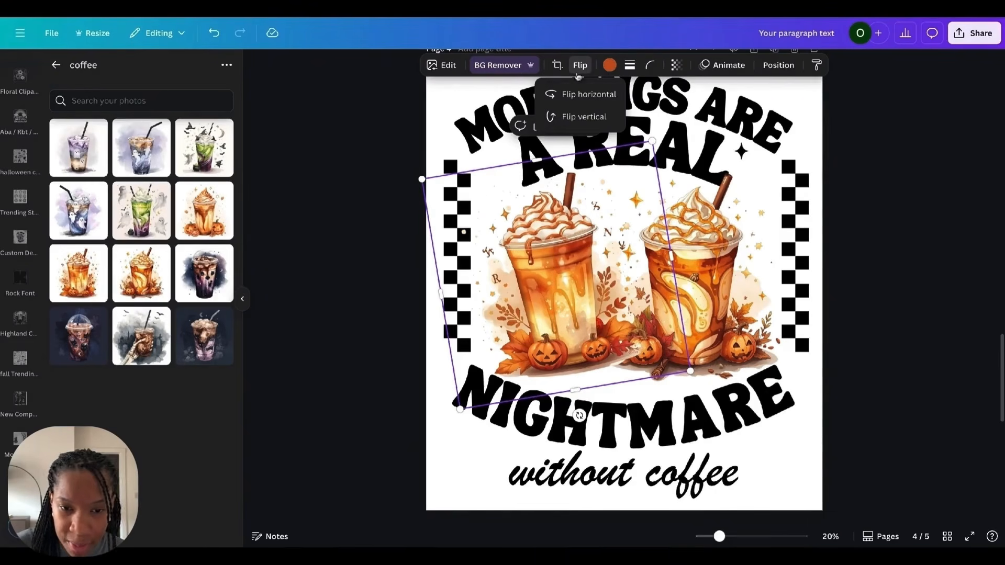
left_click(568, 99)
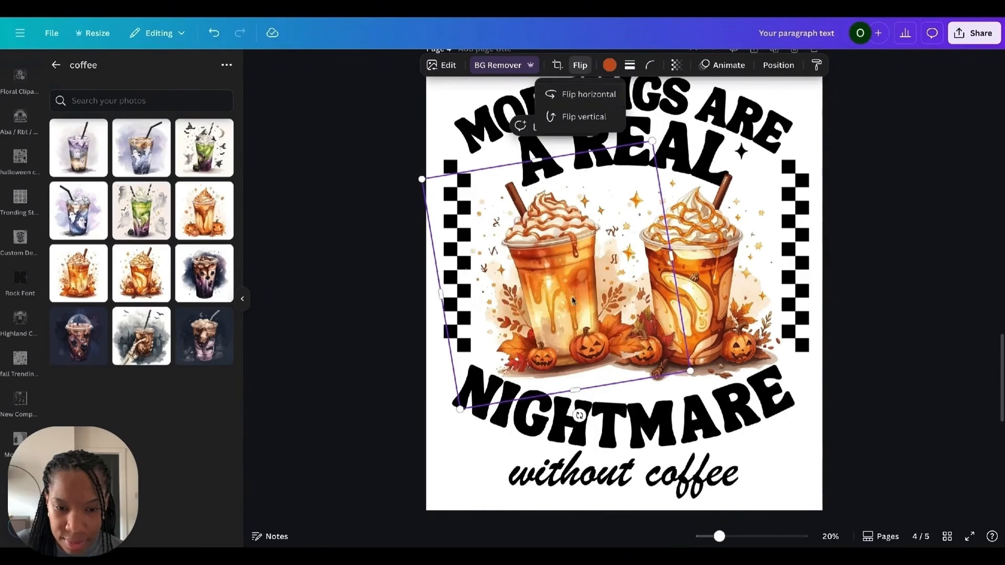
left_click_drag(569, 296, 565, 295)
Step: Tilt the right coffee cup about 10° and send it behind the other elements
left_click(745, 277)
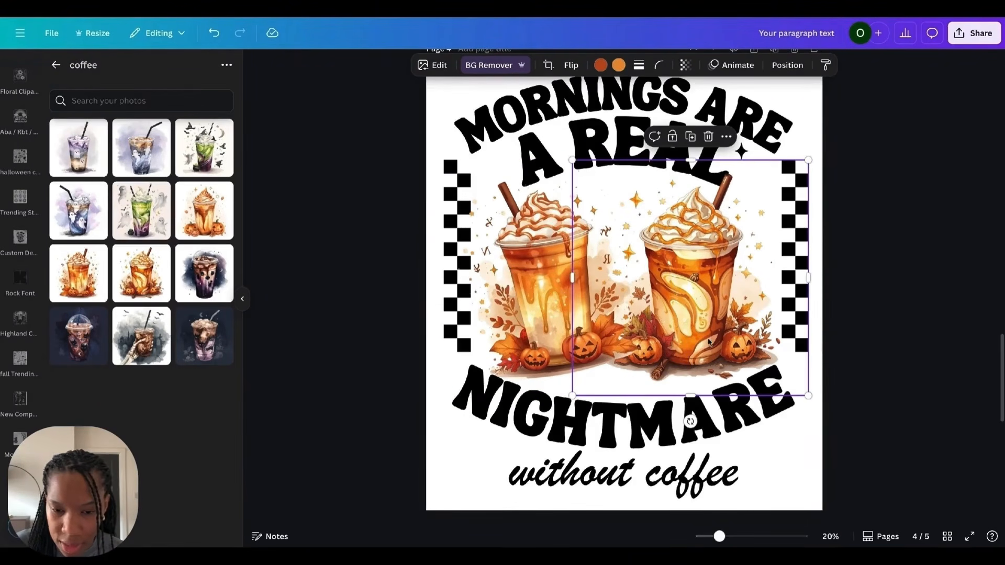
left_click_drag(690, 421, 665, 419)
left_click(495, 294)
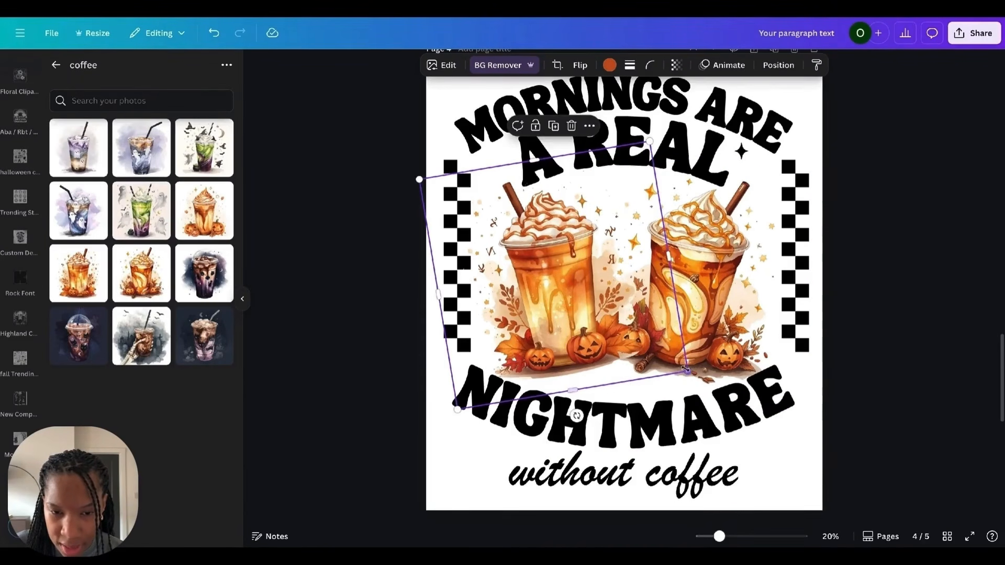
left_click(741, 270)
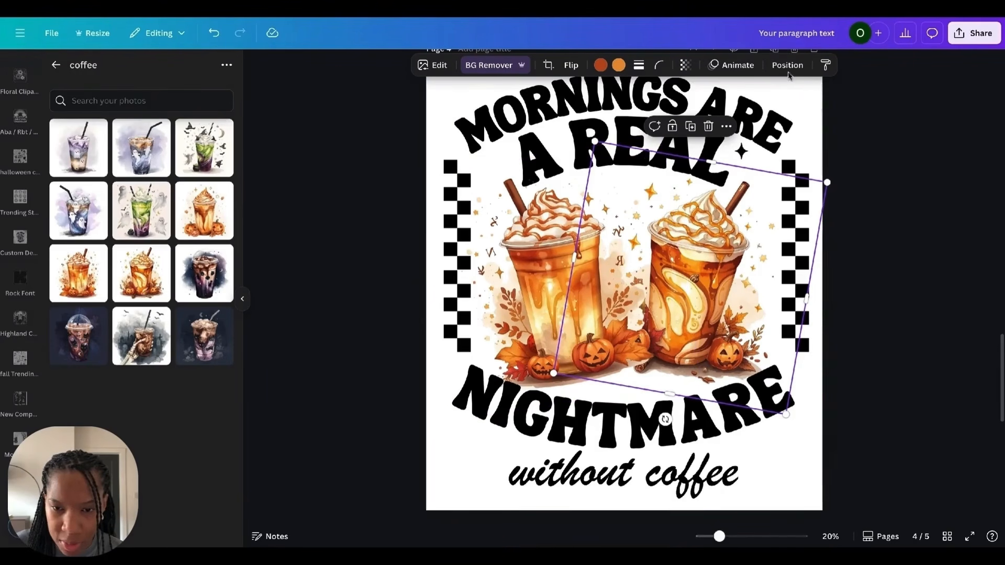
left_click(787, 65)
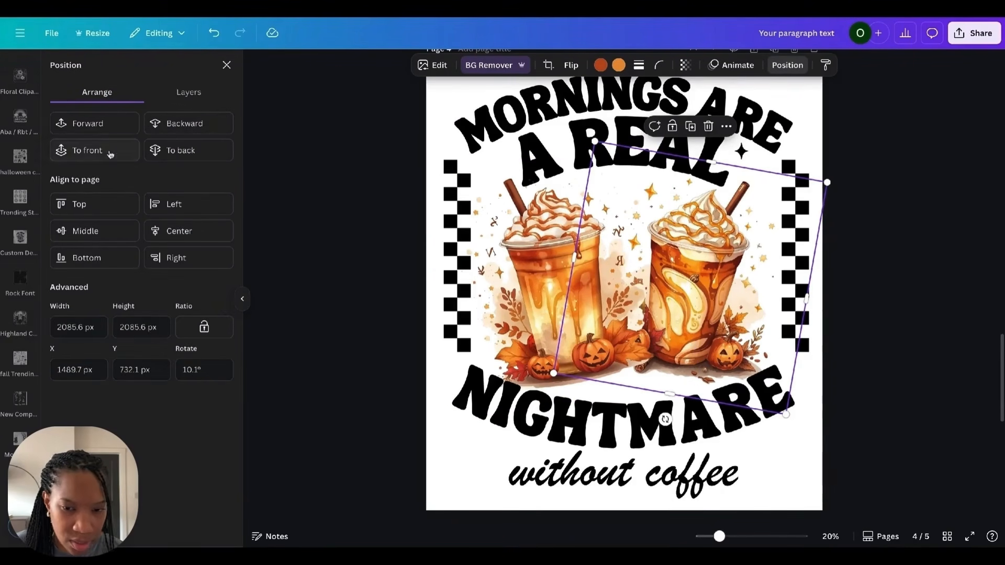
left_click(107, 150)
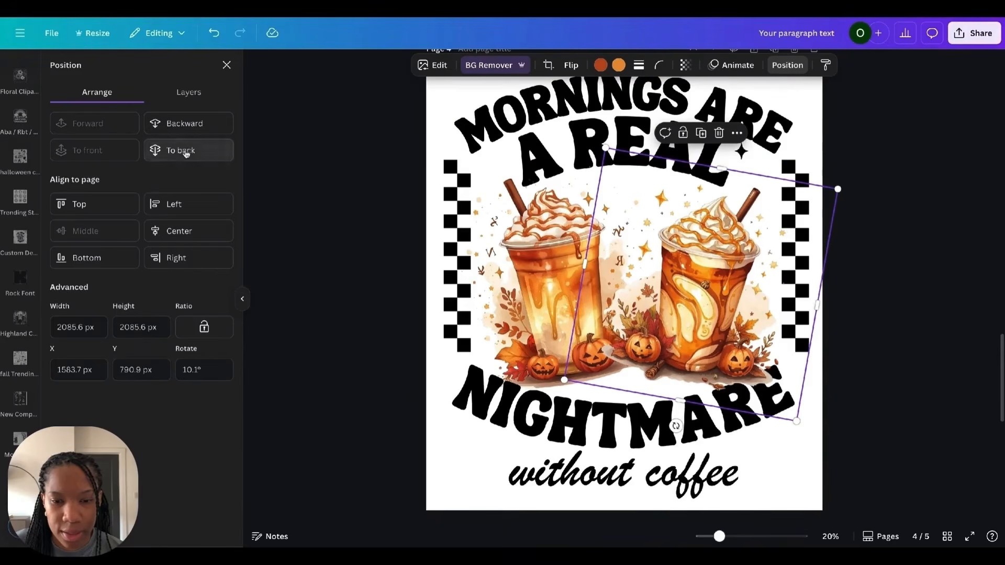
left_click(173, 150)
Step: Replace the top curved heading text with "PUMPKIN"
left_click(904, 294)
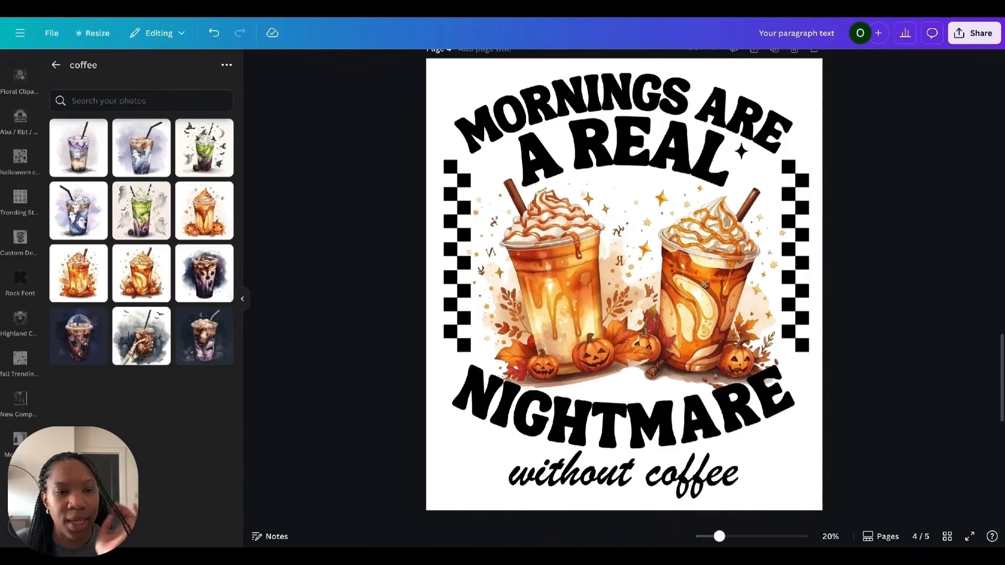
left_click(547, 110)
left_click(548, 110)
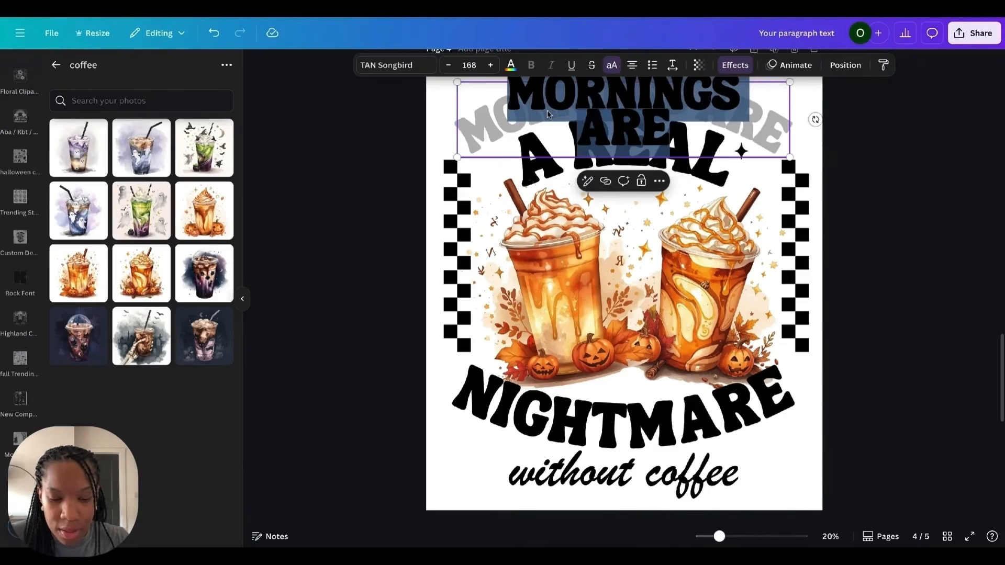
type("PUMPKIN SCREAM")
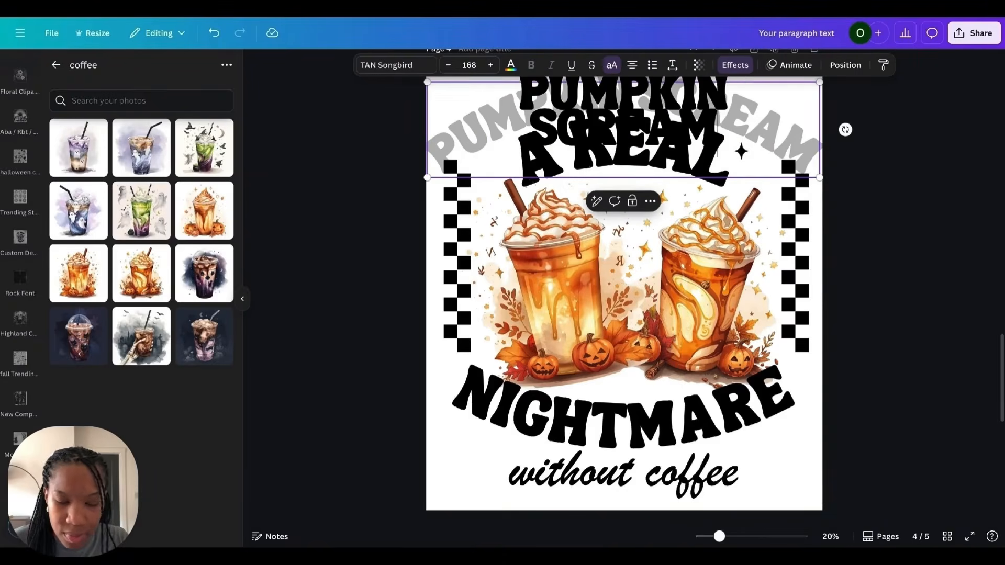
key("BackSpace")
key("BackSpace")
key("BackSpace")
key("BackSpace")
key("BackSpace")
key("BackSpace")
key("BackSpace")
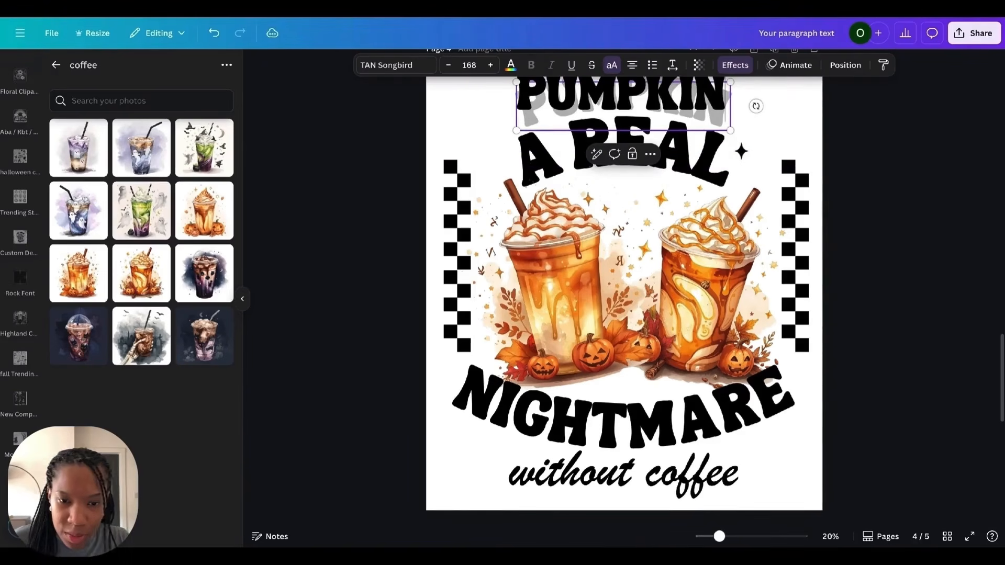
Step: Replace the "A REAL" text with "SCREAM"
left_click(849, 136)
double_click(622, 154)
type("SCREAM")
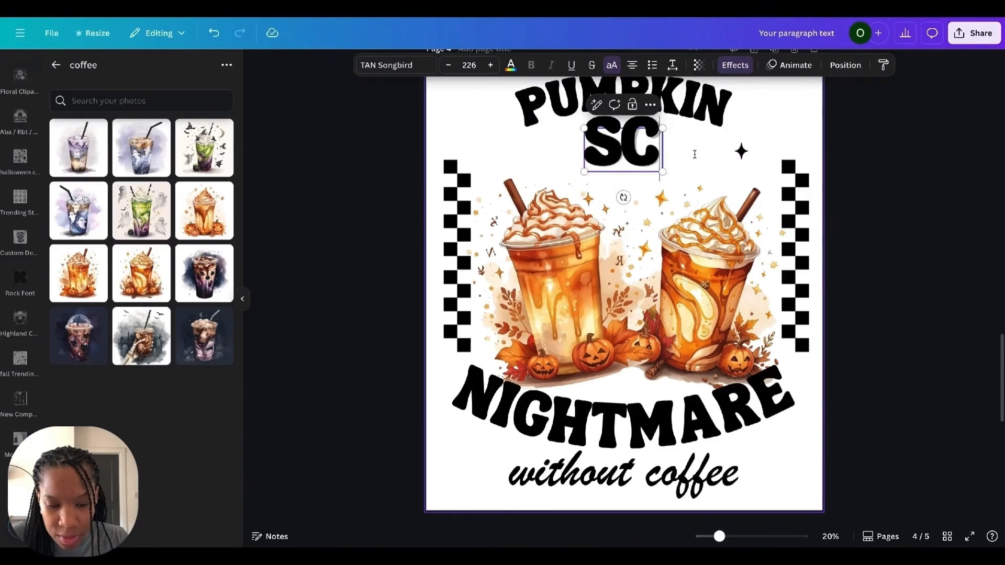
Step: Enlarge and reposition the PUMPKIN and SCREAM headings above the cups
left_click(704, 110)
left_click_drag(731, 130, 842, 156)
left_click_drag(733, 108, 677, 111)
scroll(686, 116, "up", 1)
left_click_drag(787, 207, 808, 229)
left_click_drag(727, 158, 725, 156)
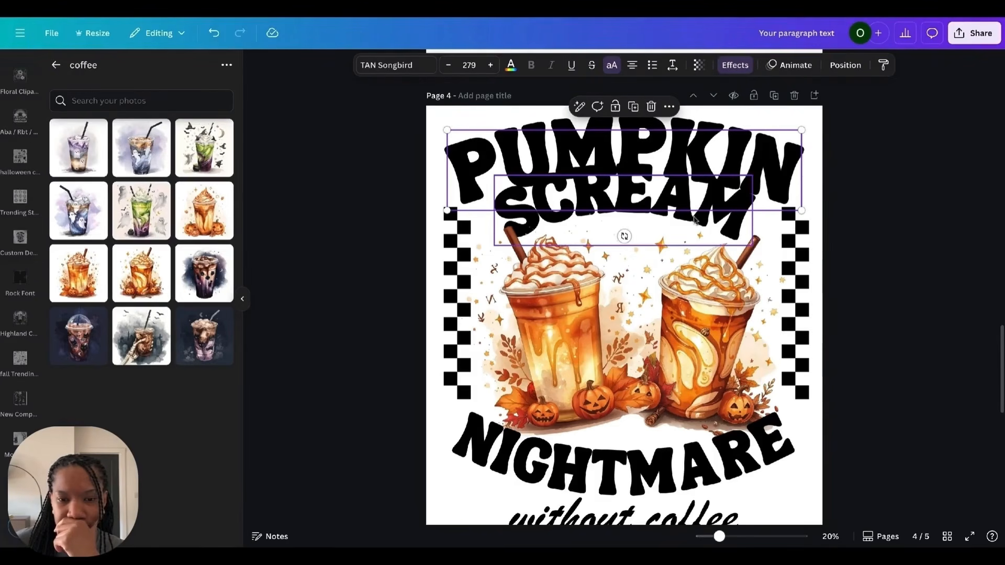
scroll(698, 220, "down", 1)
Step: Increase the curve of the PUMPKIN heading and scale and reposition the whole design on the page
left_click(735, 65)
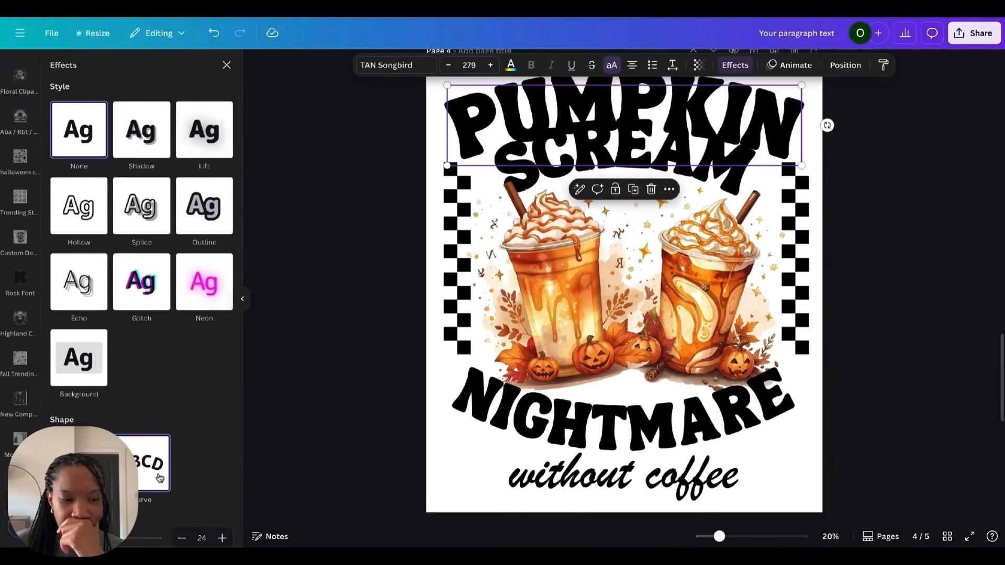
left_click_drag(118, 539, 129, 538)
left_click_drag(831, 496, 423, 71)
left_click_drag(830, 95, 812, 112)
left_click_drag(686, 152, 685, 129)
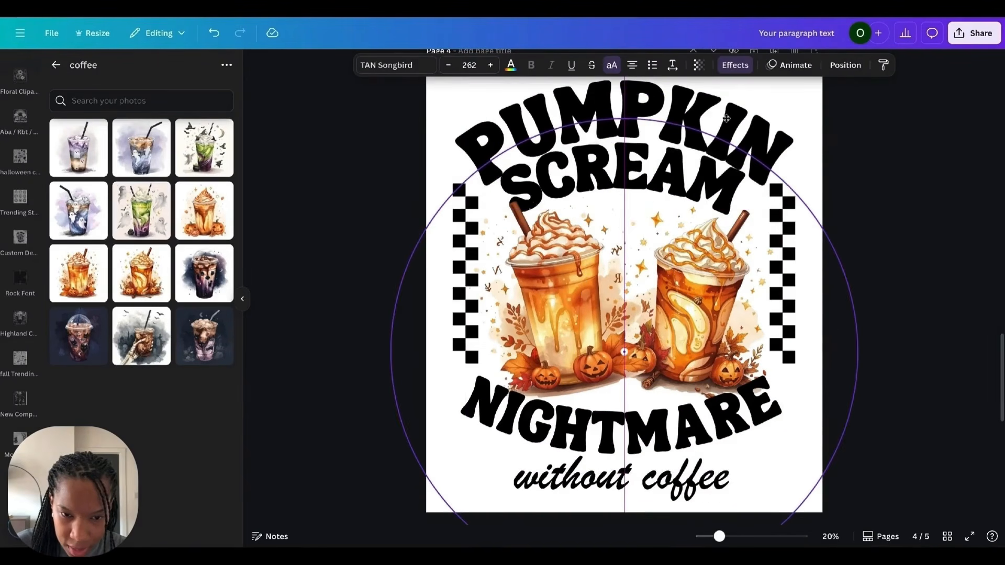
scroll(686, 130, "up", 1)
left_click_drag(734, 212, 924, 242)
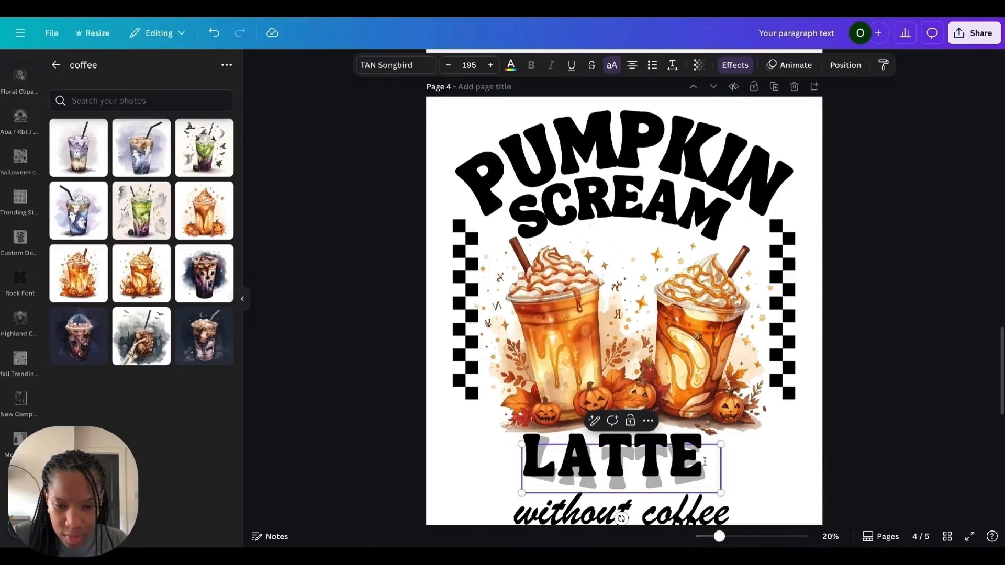
Step: Replace the NIGHTMARE text with "LATTE PLEASE"
type(".")
key("BackSpace")
type("PL")
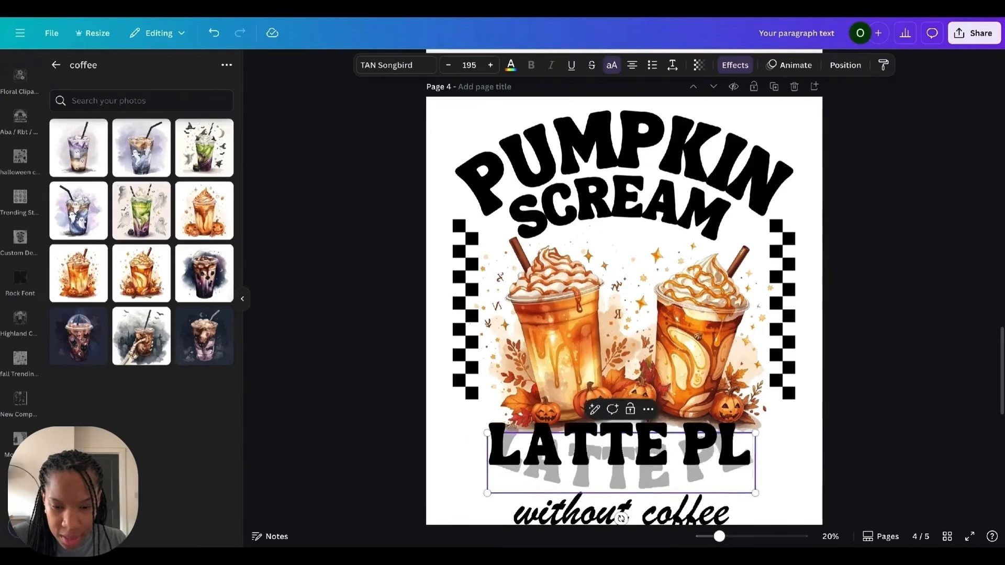
type("EASE")
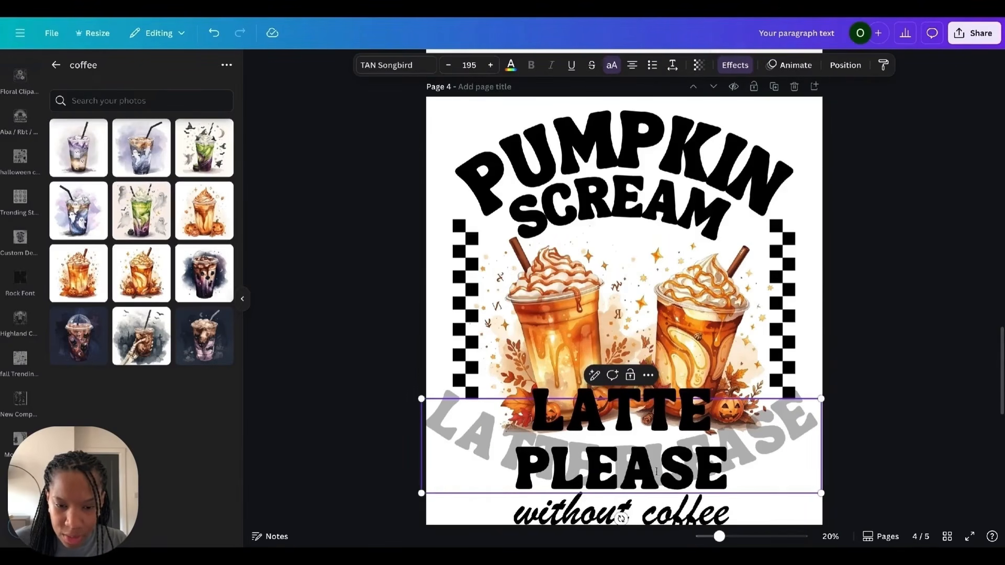
left_click(905, 357)
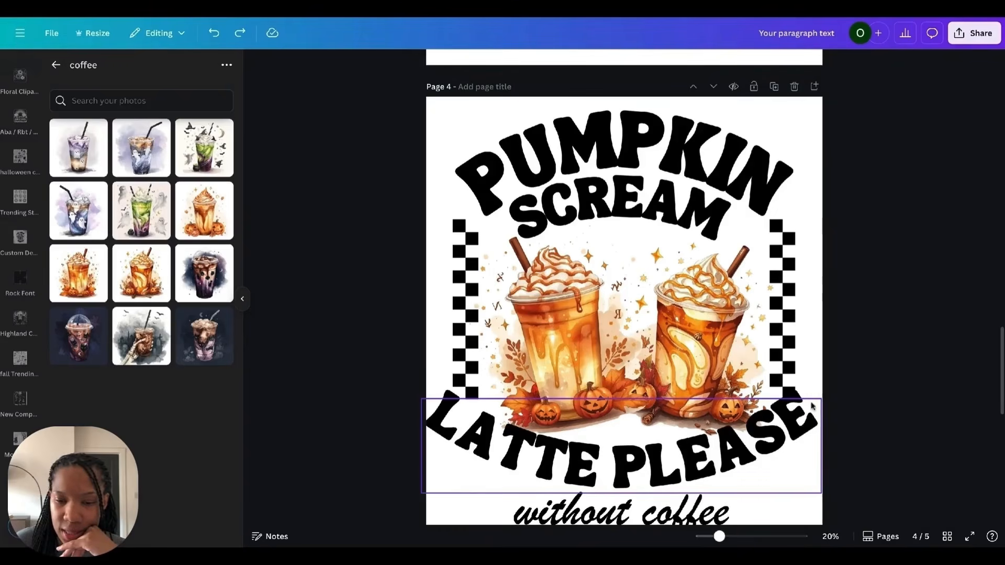
Step: Shrink the LATTE PLEASE text and adjust its line and letter spacing
left_click(811, 406)
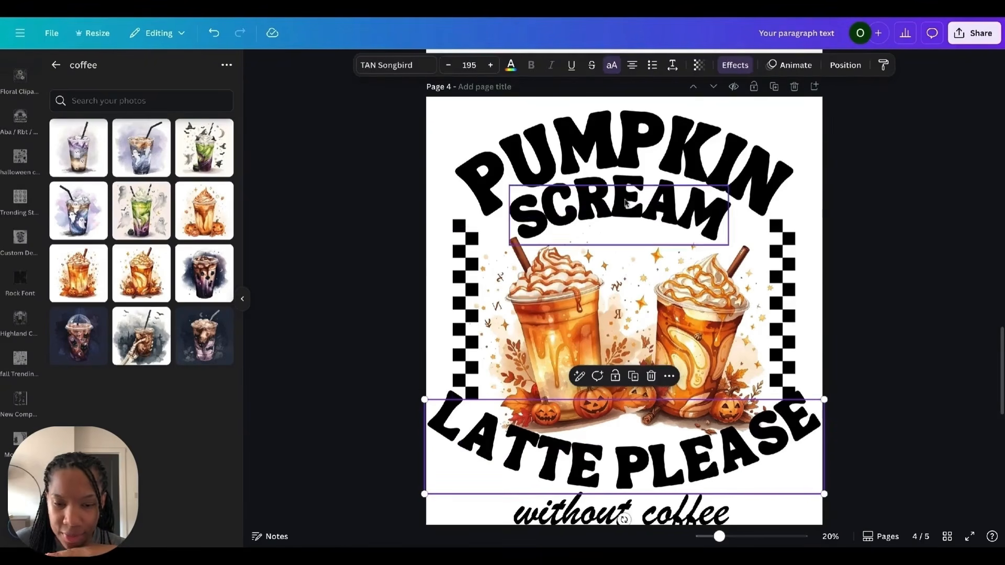
left_click_drag(825, 400, 751, 417)
left_click(672, 65)
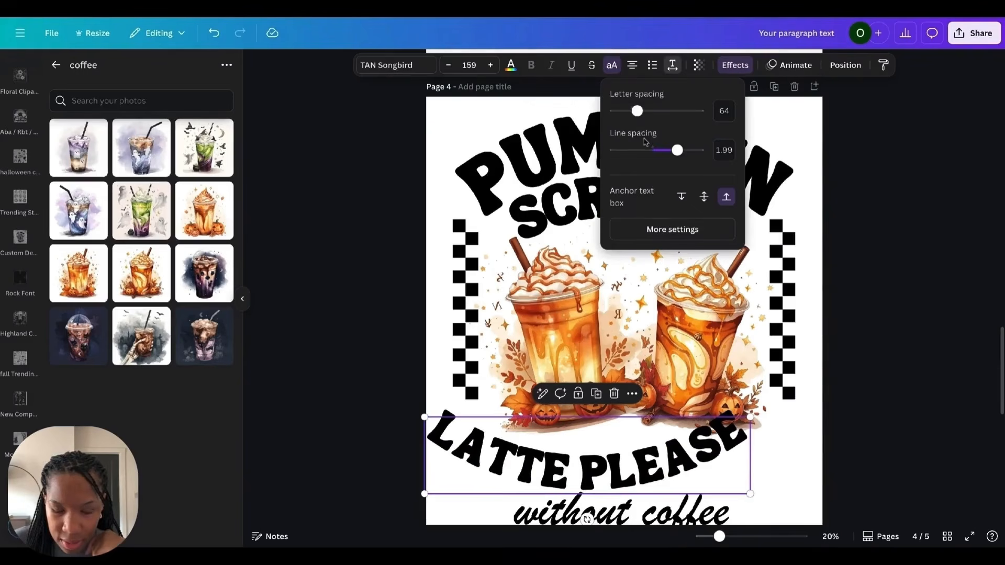
left_click_drag(675, 151, 666, 150)
left_click_drag(637, 110, 634, 110)
Step: Delete the "without coffee" script text
left_click_drag(639, 456, 678, 452)
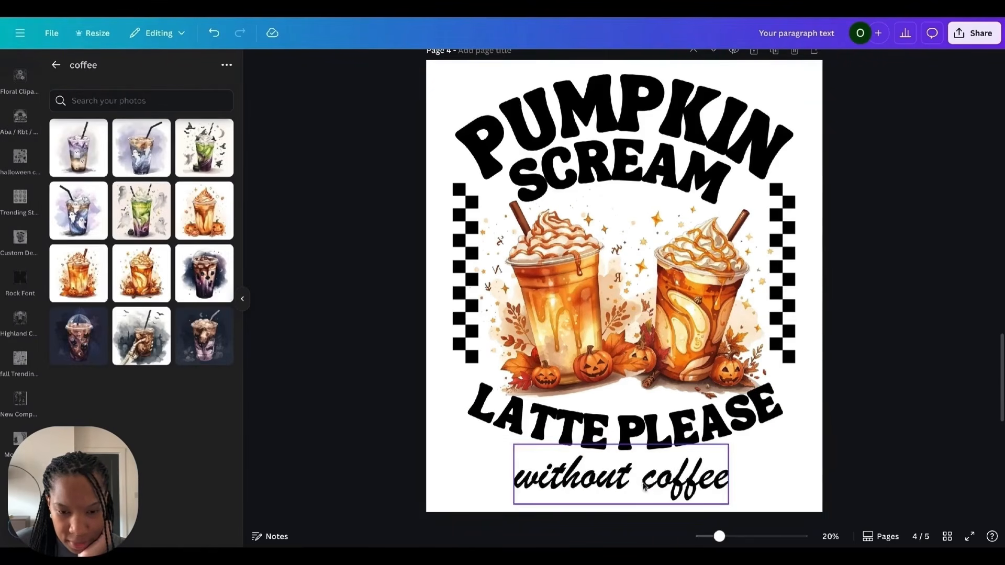
key("Delete")
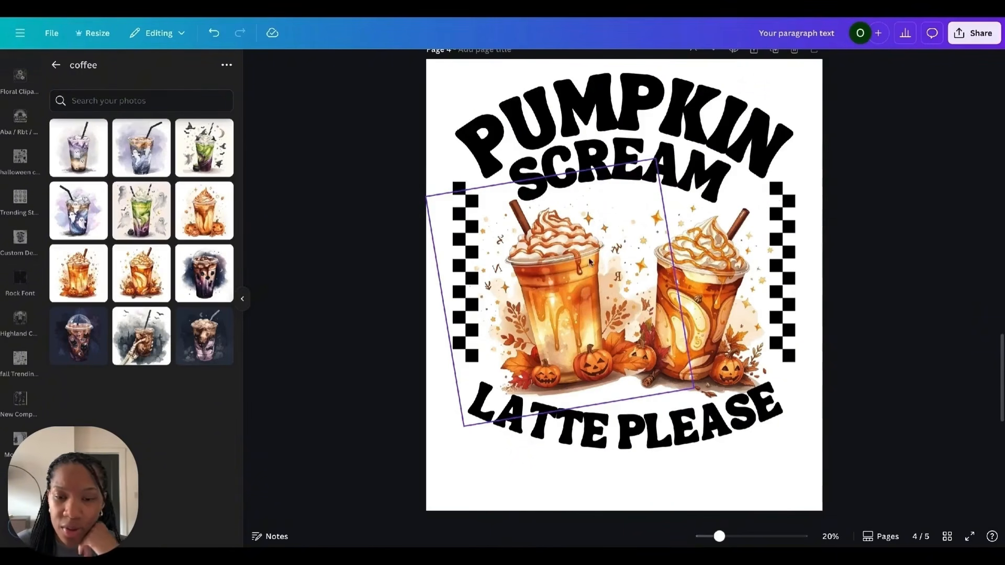
Step: Stretch and reposition the checkered borders to frame the cups
left_click(790, 301)
left_click_drag(796, 182, 812, 164)
left_click_drag(782, 216, 783, 236)
left_click(915, 193)
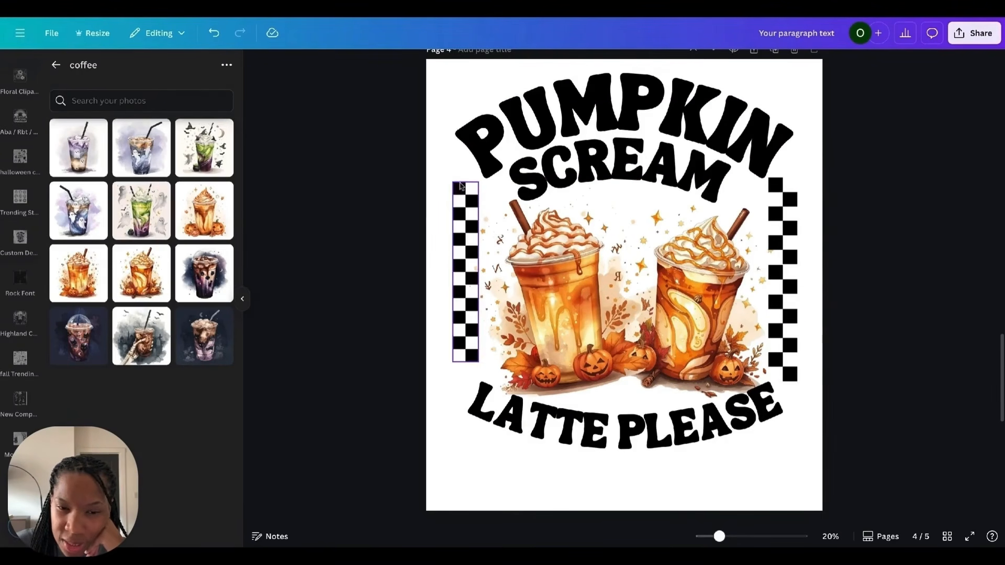
left_click_drag(461, 186, 459, 181)
left_click(891, 222)
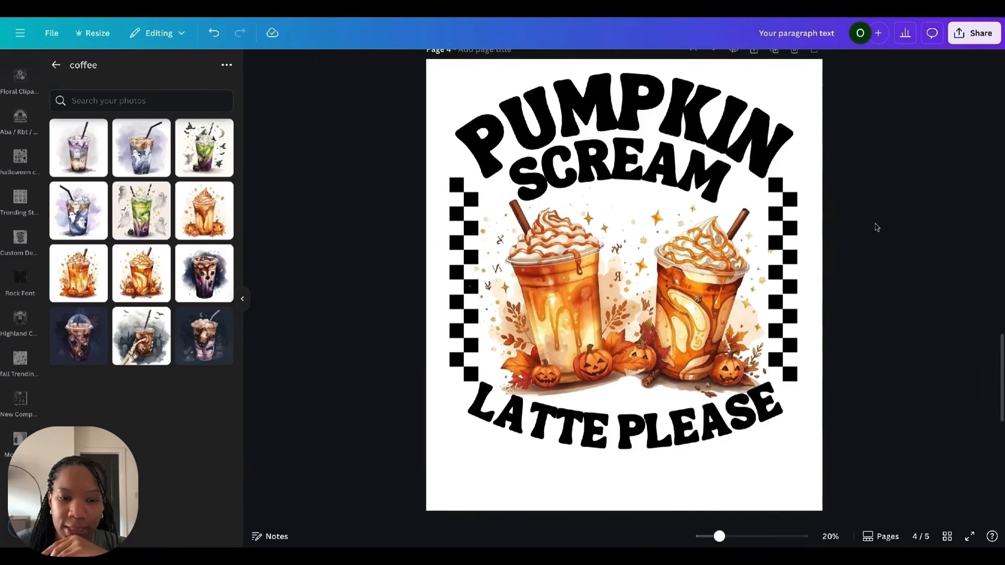
Step: Recolor the PUMPKIN, SCREAM and LATTE PLEASE text with brown and orange sampled from the cups
left_click(694, 122)
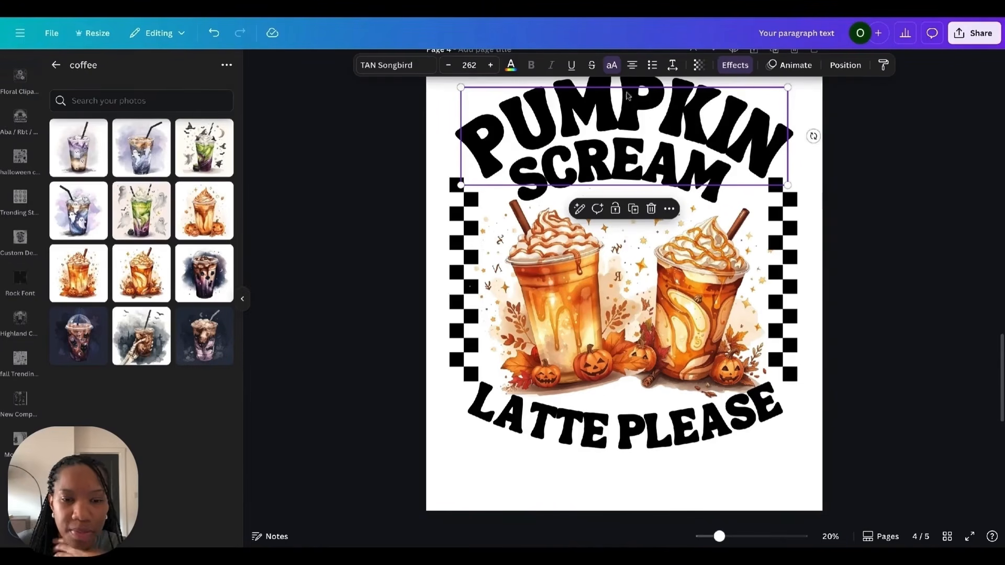
left_click(510, 66)
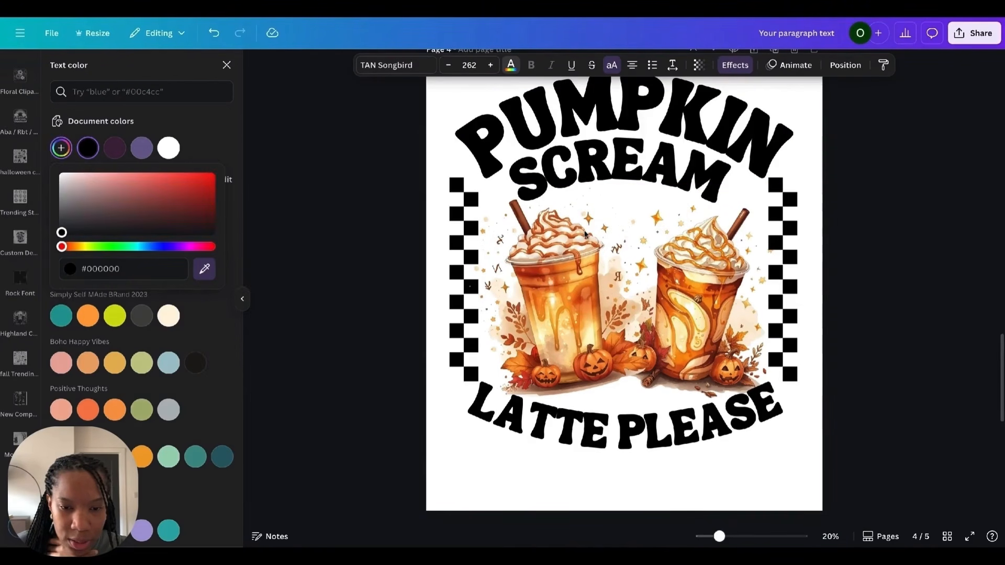
left_click(578, 270)
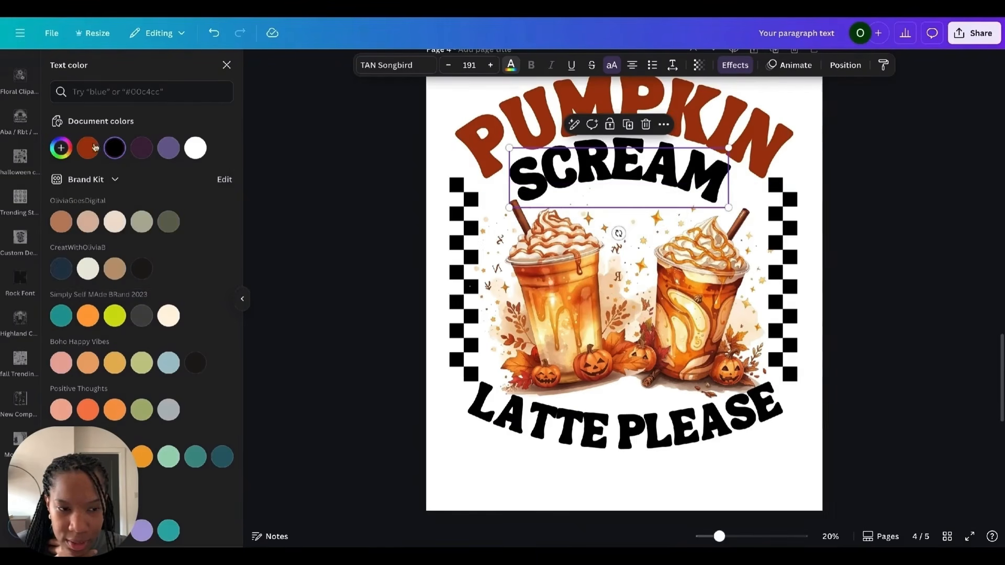
left_click(60, 148)
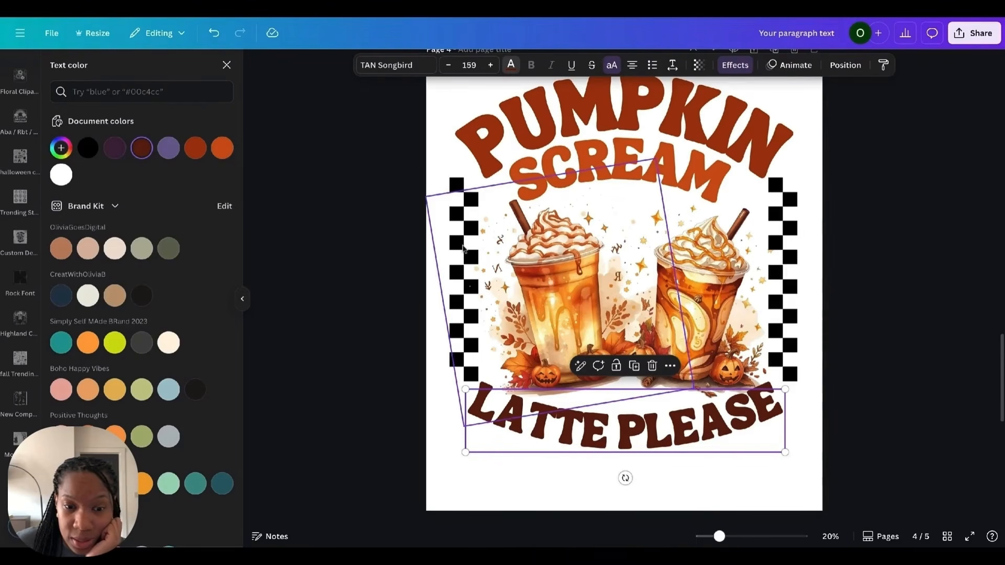
Step: Recolor the left checkered border brown and move it up beside the PUMPKIN text
left_click(464, 250)
left_click(454, 184)
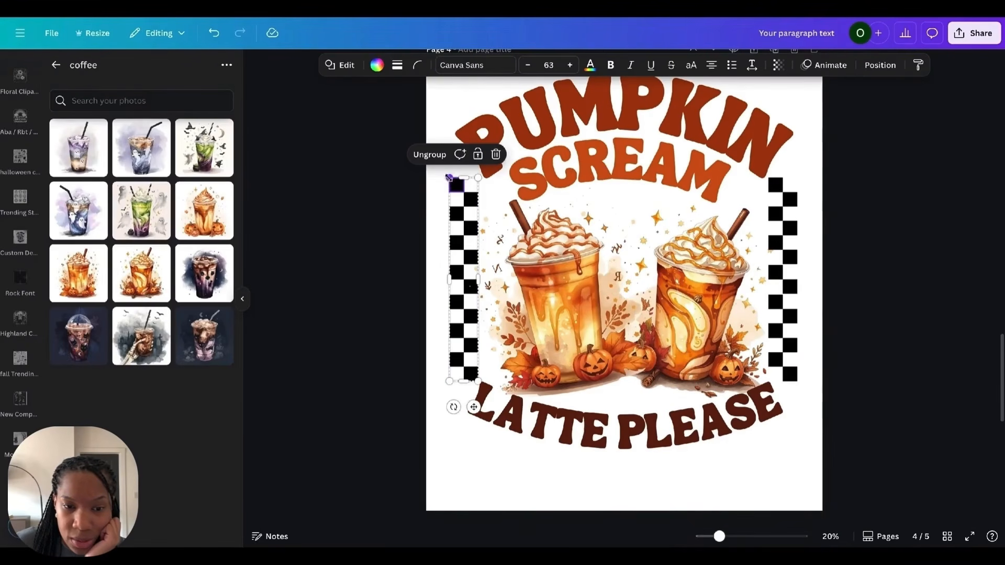
left_click(377, 65)
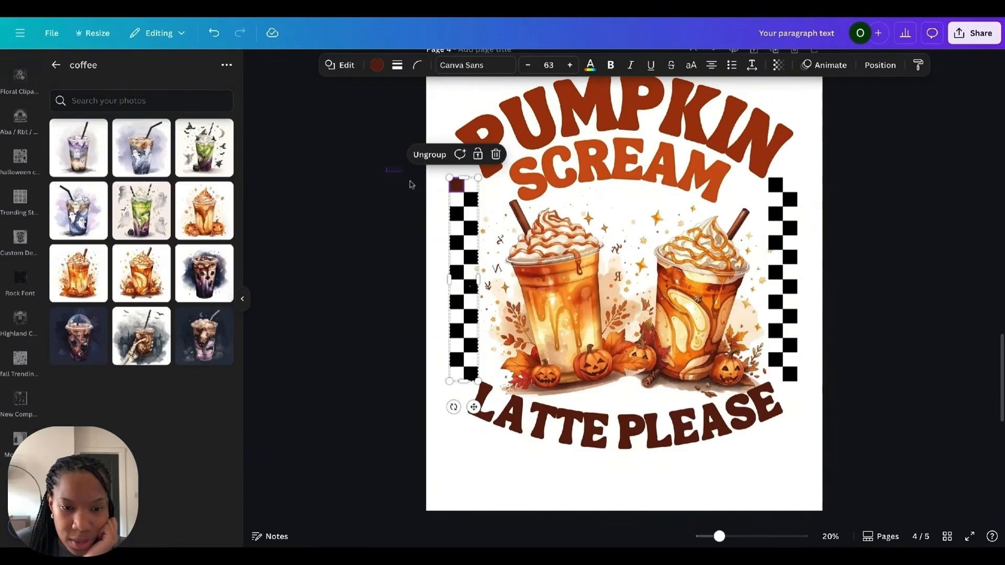
left_click_drag(410, 184, 460, 385)
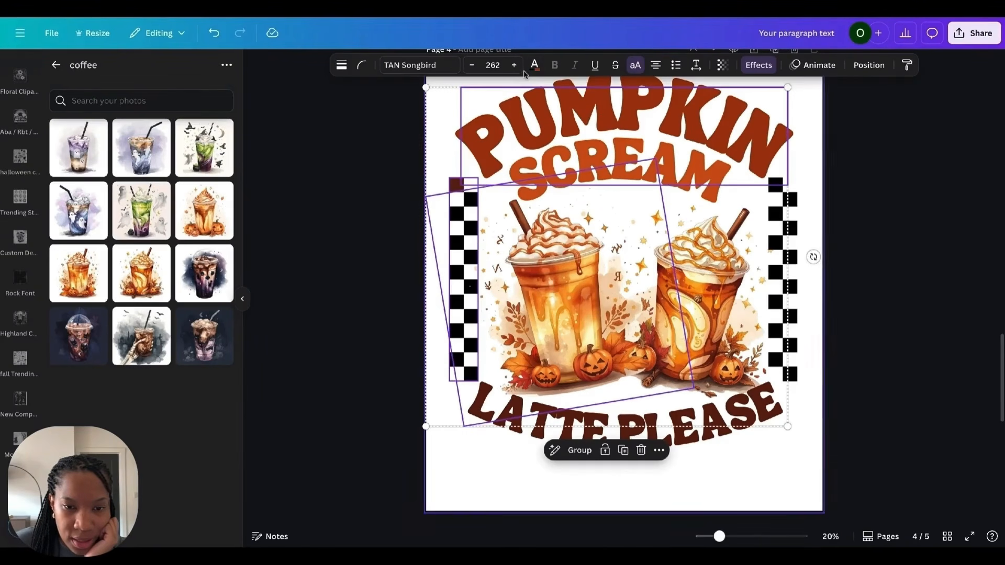
left_click(369, 157)
left_click(501, 300)
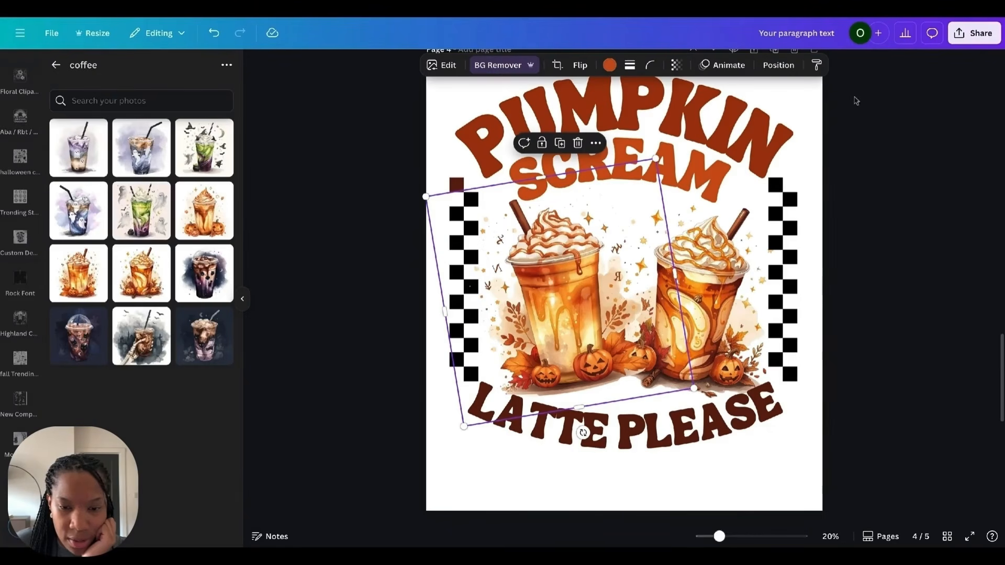
left_click(474, 231)
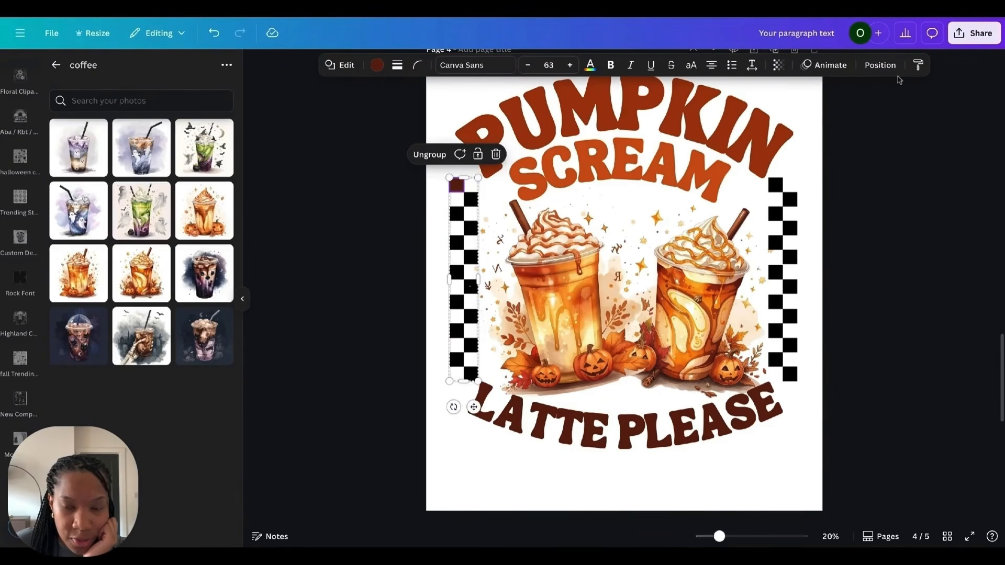
left_click_drag(460, 186, 448, 97)
left_click(412, 115)
left_click(434, 286)
left_click(354, 65)
left_click(168, 148)
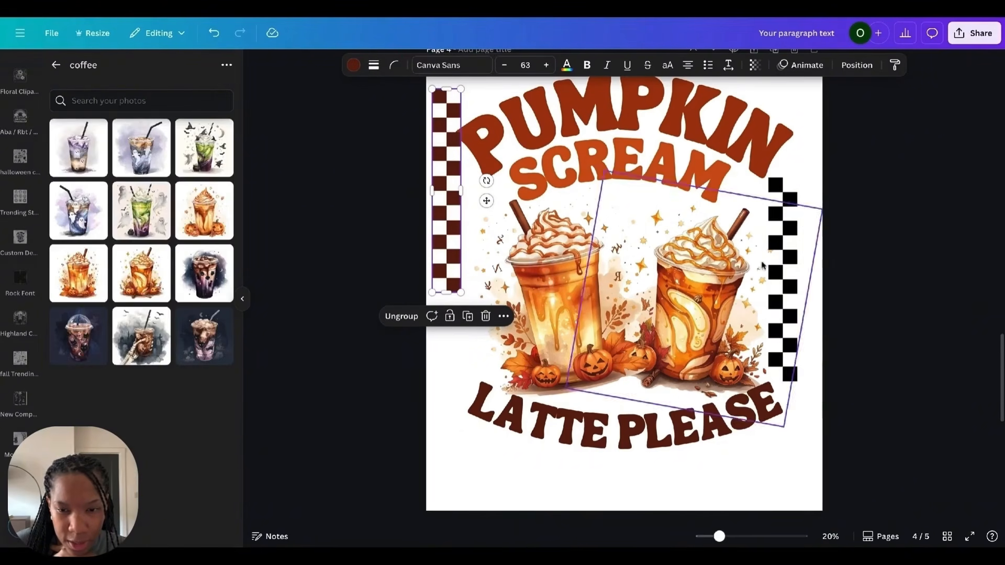
Step: Remove the right checkered border and duplicate the brown left border into its place on the right side
left_click_drag(781, 262, 930, 241)
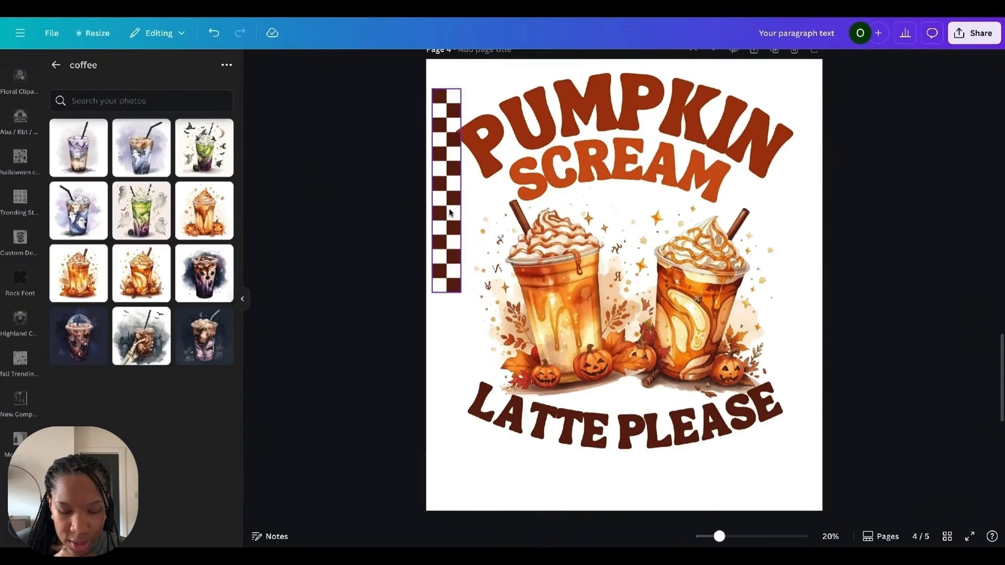
left_click_drag(450, 207, 778, 266)
left_click(760, 274)
left_click(465, 265)
key("ctrl+d")
left_click_drag(771, 414, 796, 209)
left_click(789, 291)
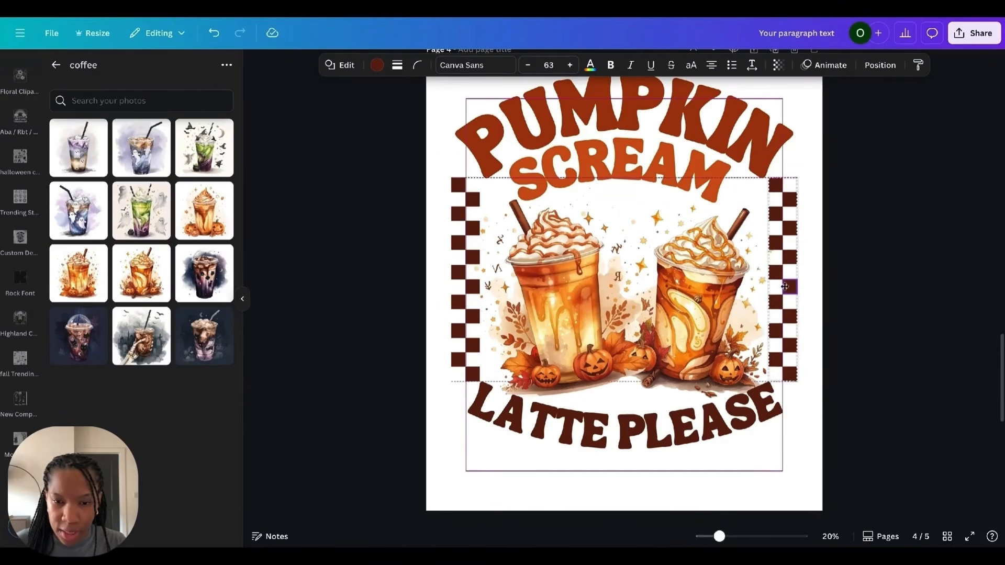
left_click(869, 242)
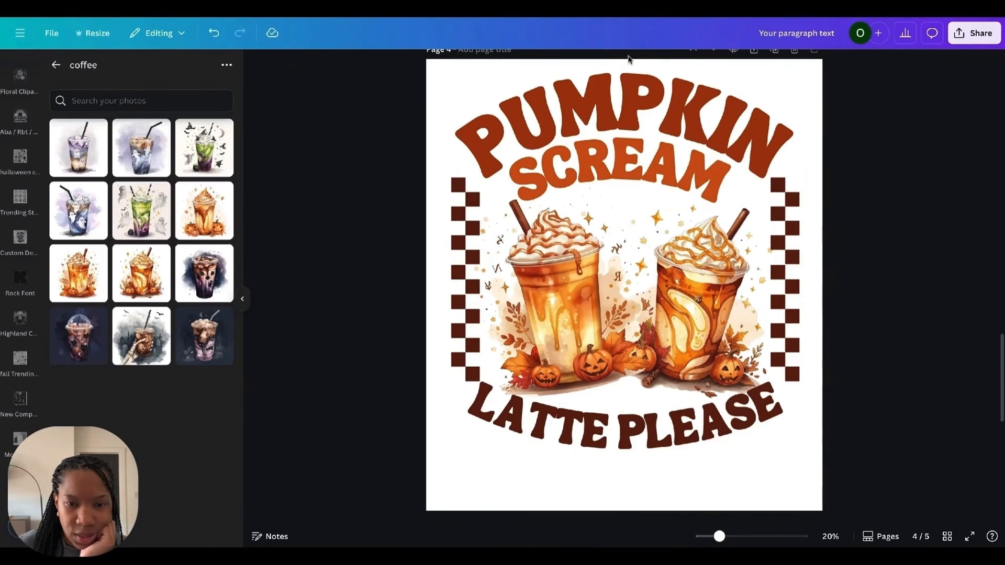
Step: Recolor the PUMPKIN and SCREAM text with the dark brown document color
left_click_drag(626, 86, 617, 152)
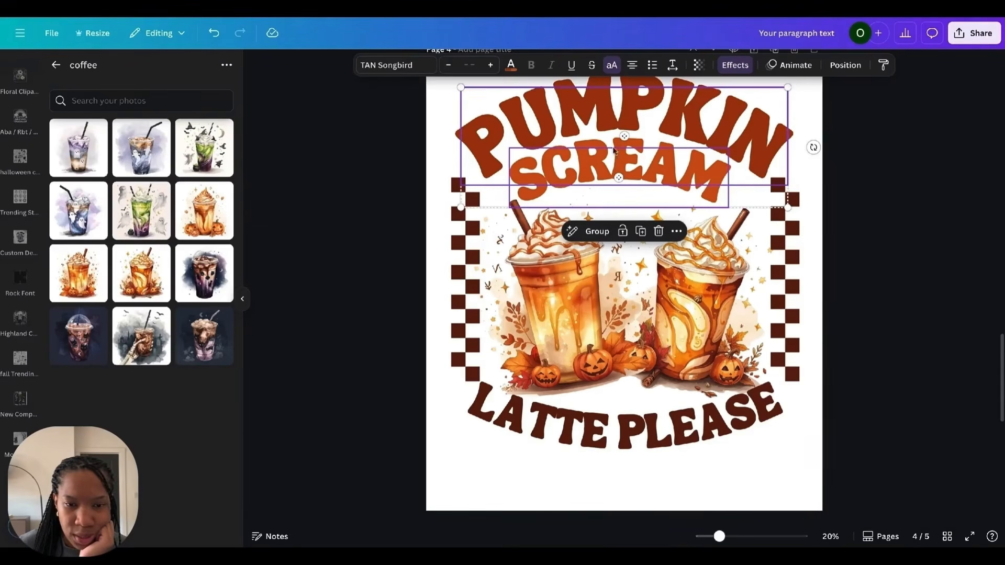
left_click(511, 67)
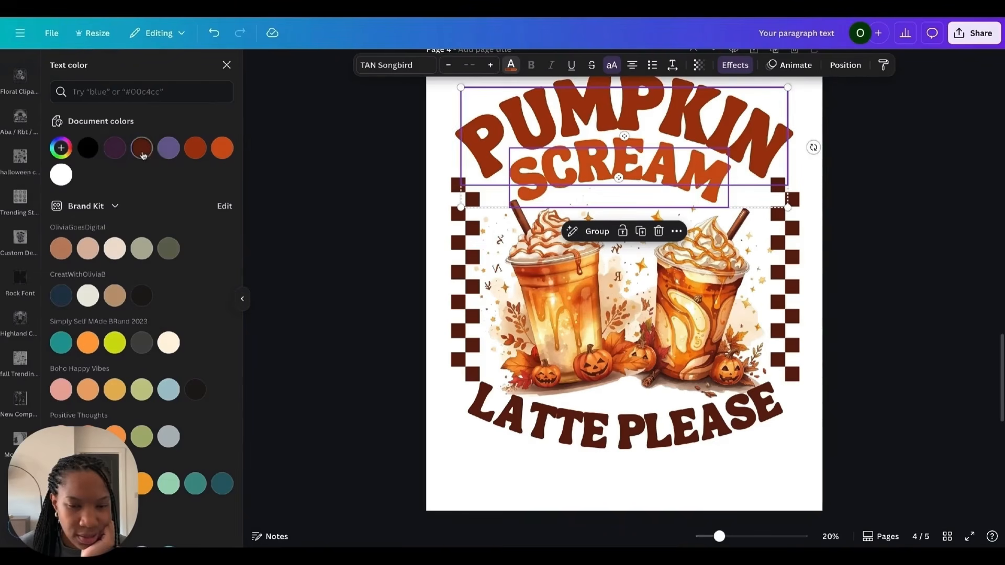
left_click(141, 148)
left_click(912, 173)
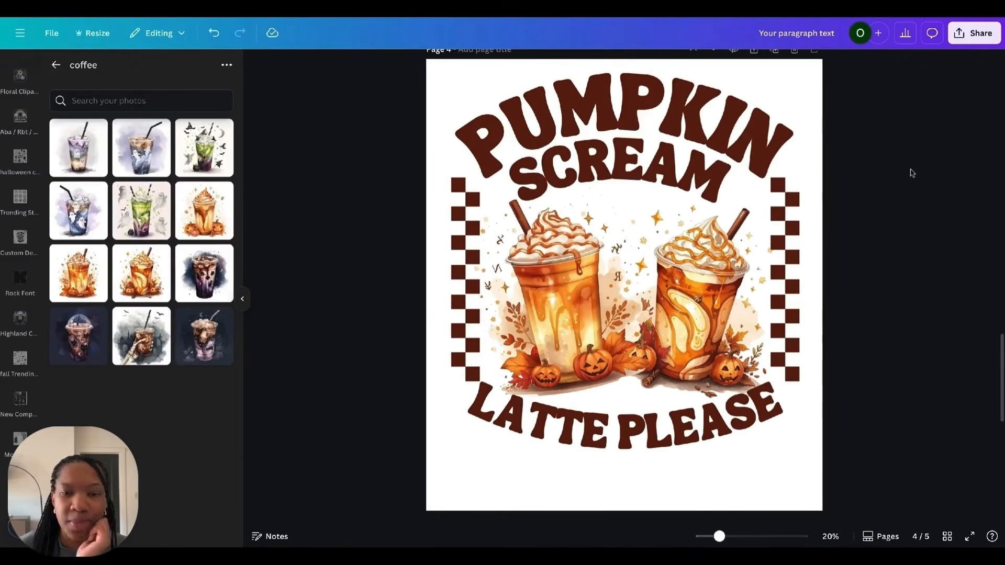
Step: Scroll through all the pages to review the finished coffee designs
left_click_drag(854, 425, 467, 129)
left_click(943, 336)
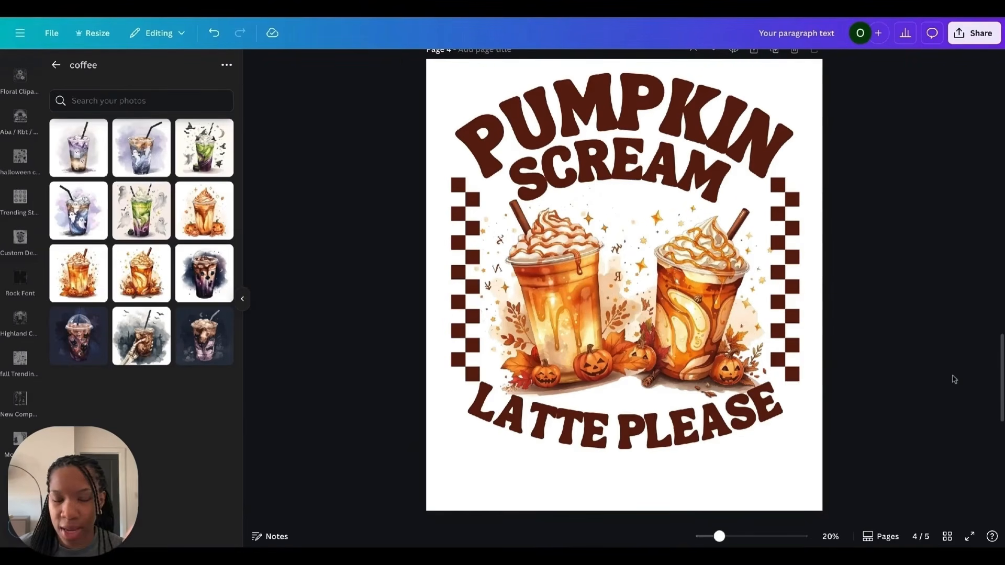
scroll(954, 379, "up", 15)
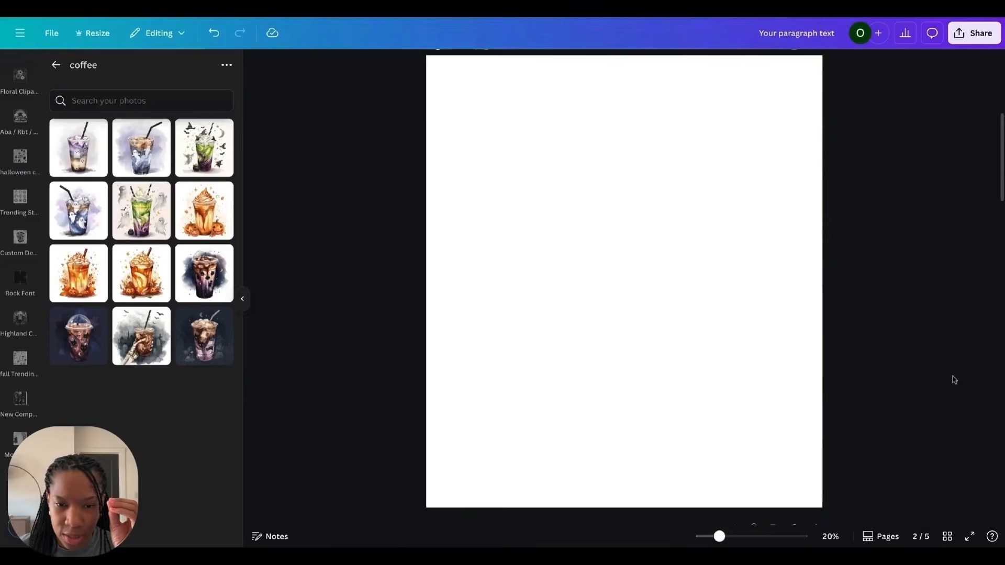
scroll(954, 379, "up", 2)
left_click(741, 376)
left_click_drag(673, 310, 664, 310)
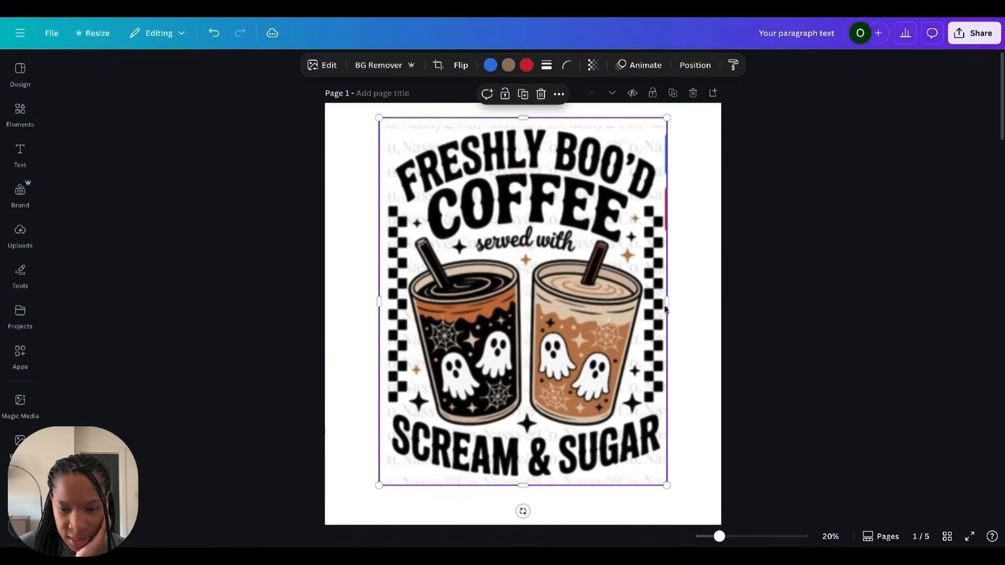
left_click(947, 537)
double_click(180, 131)
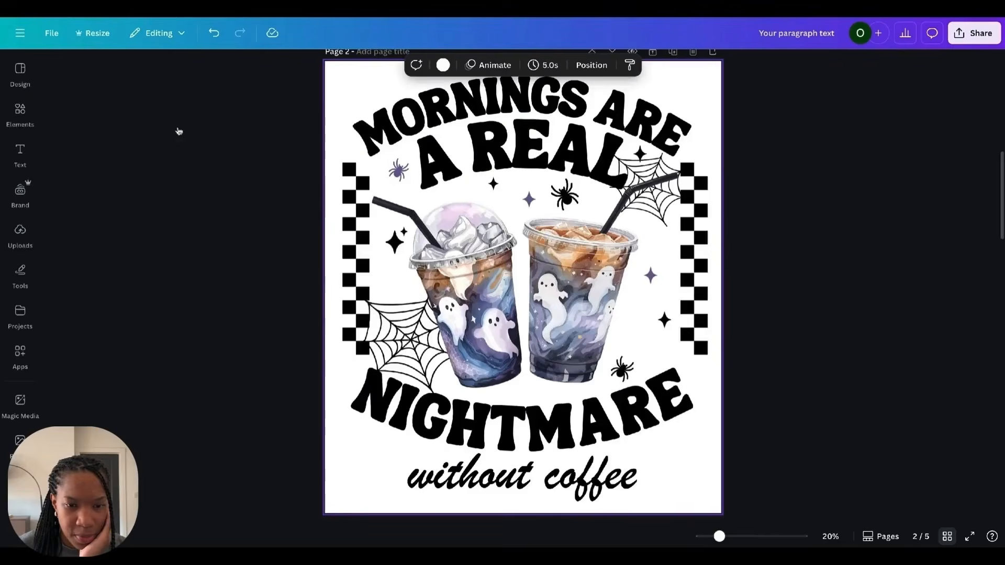
scroll(829, 279, "down", 2)
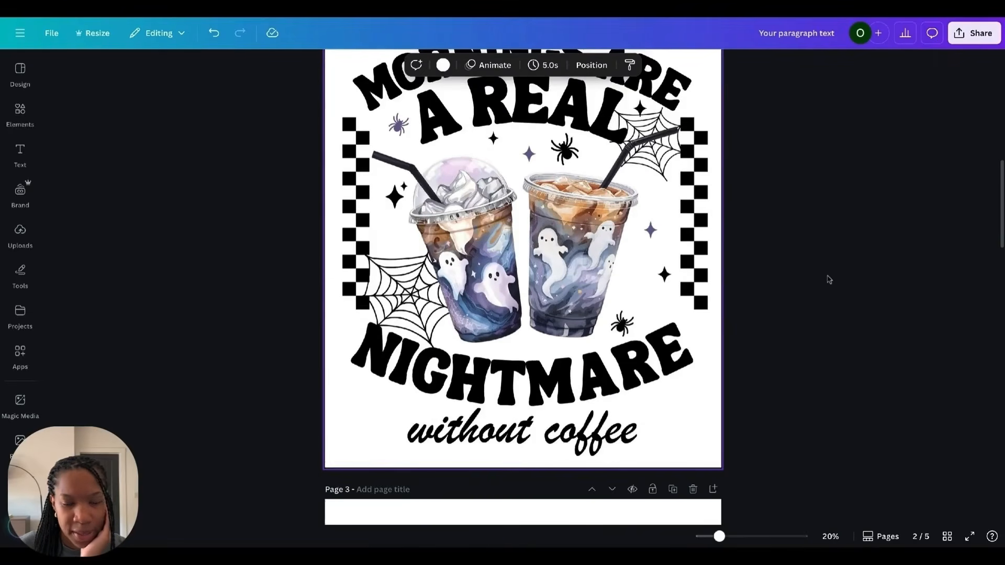
scroll(830, 279, "down", 10)
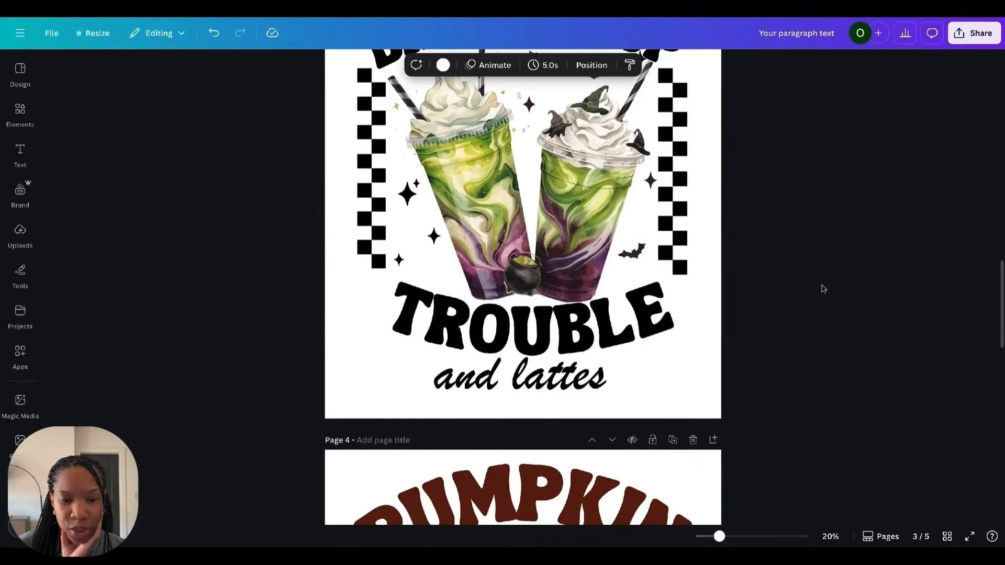
scroll(824, 290, "down", 10)
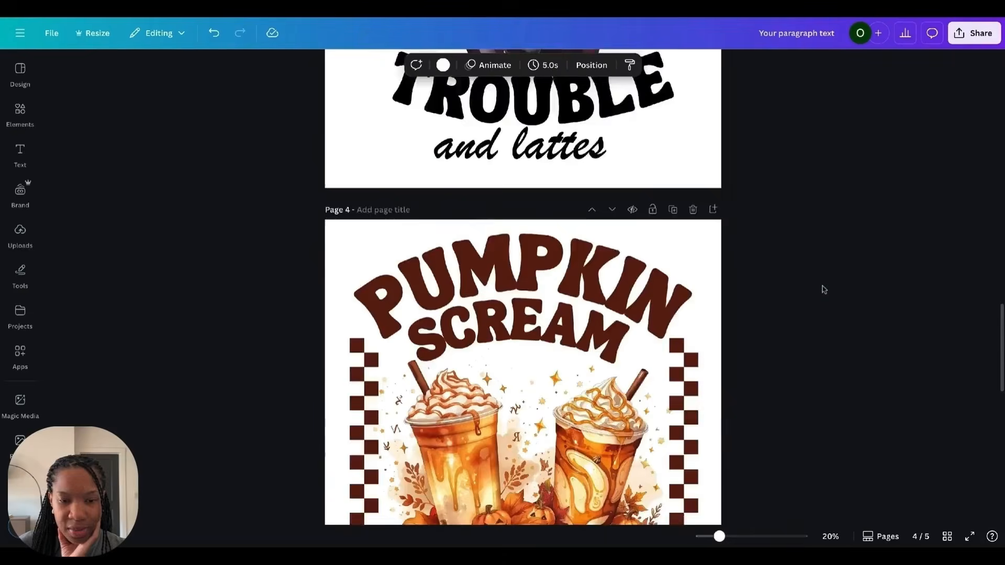
scroll(824, 288, "down", 2)
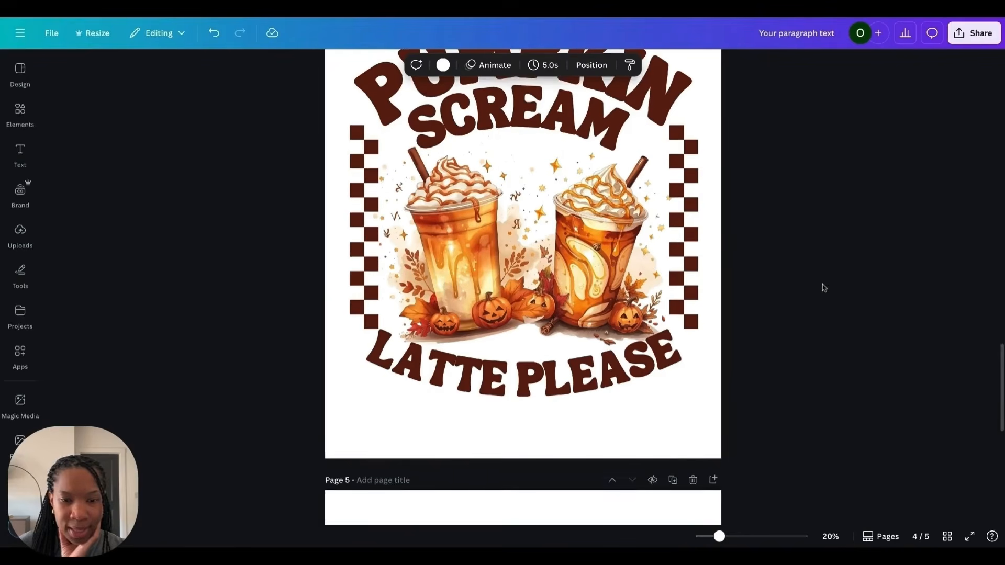
scroll(523, 287, "up", 4)
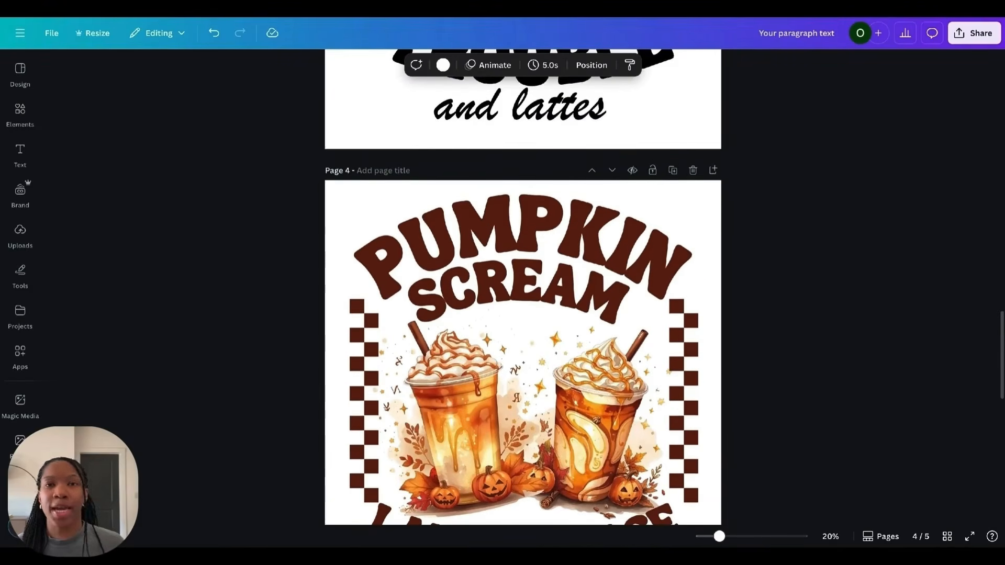